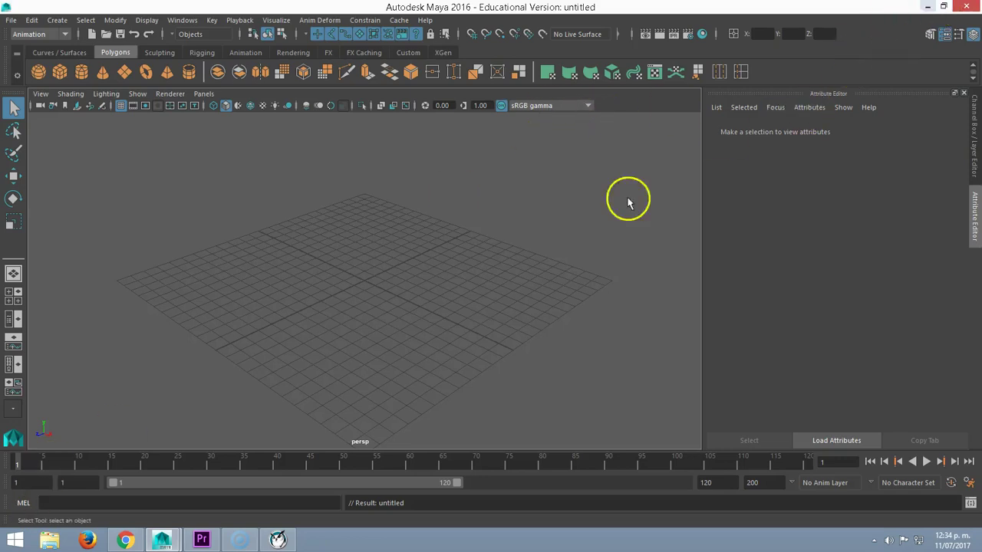
Minimize Maya and play the Box Push-Pull - Reference Video file from the desktop.
left_click(926, 7)
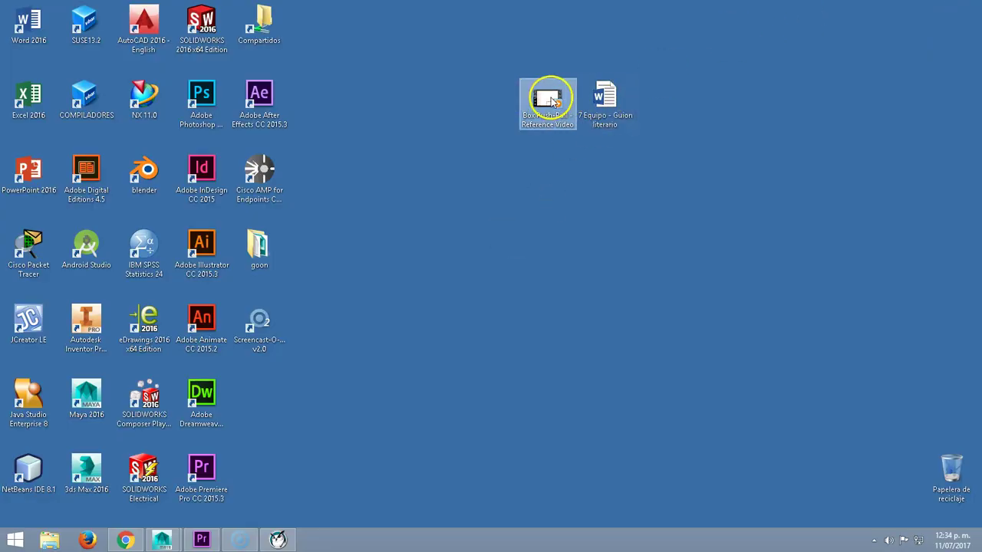
left_click(545, 101)
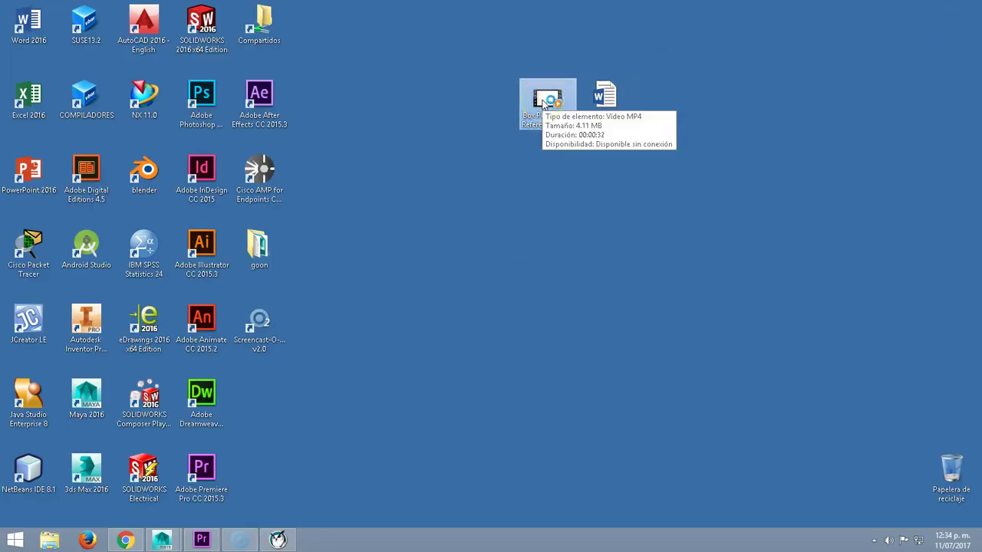
double_click(542, 101)
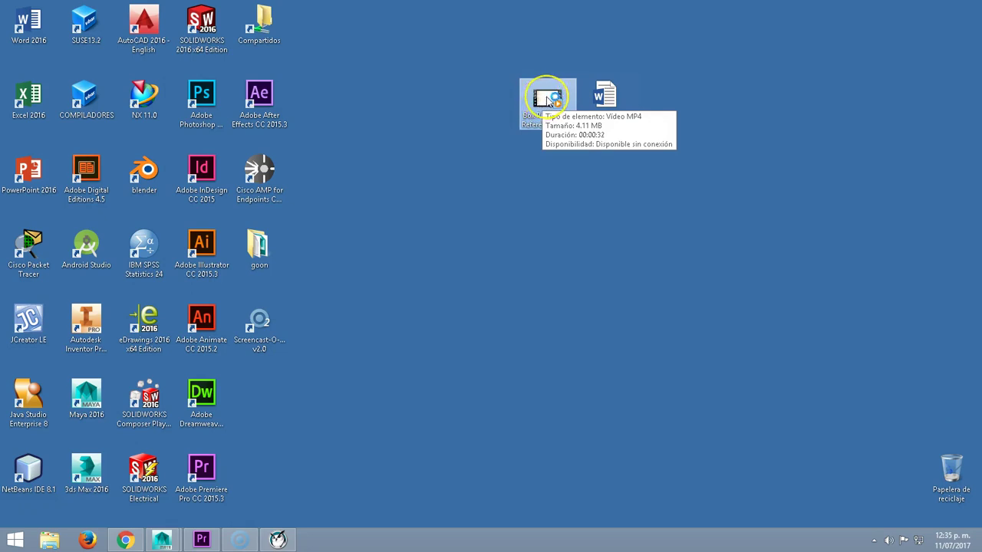
Check the reference video's properties details: 1280×720 at 30 fps.
right_click(548, 102)
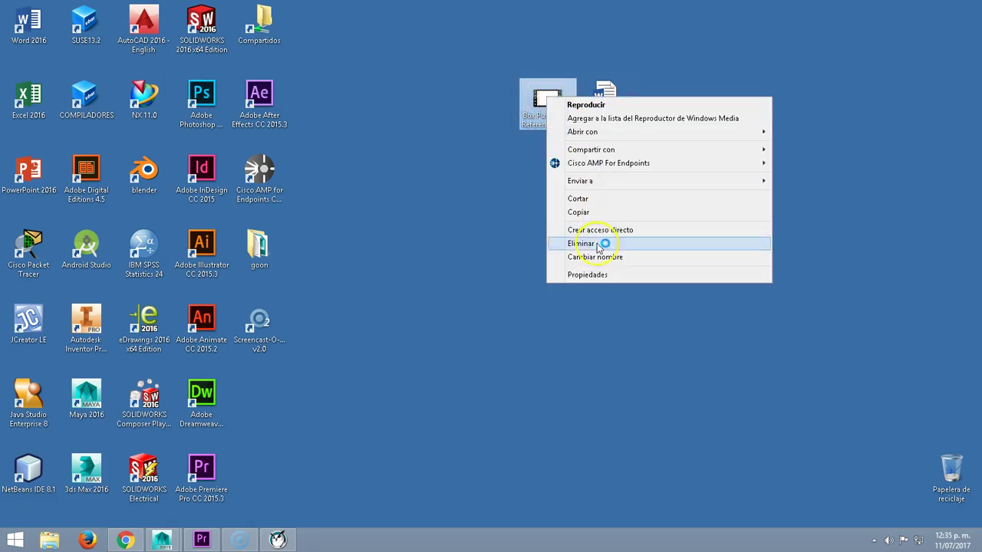
left_click(587, 277)
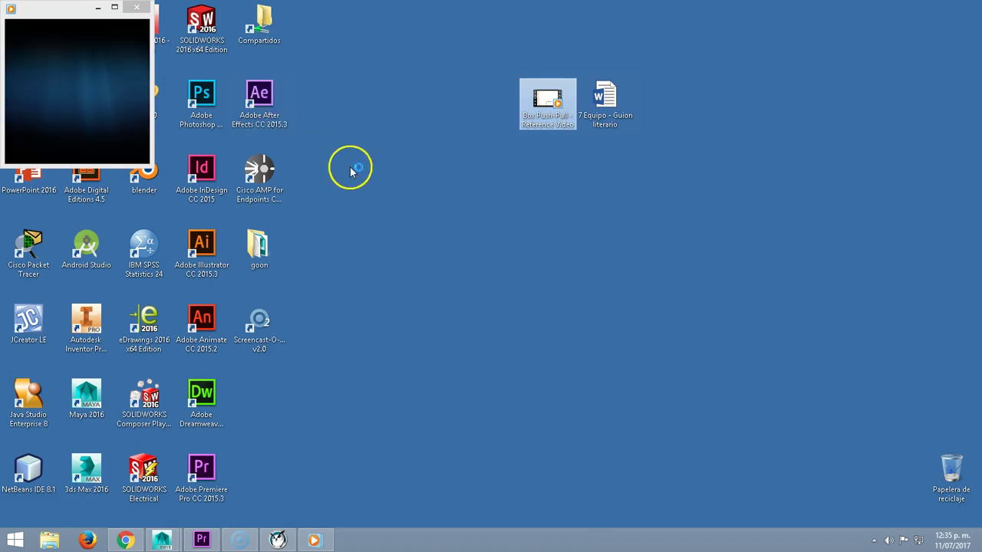
left_click(632, 131)
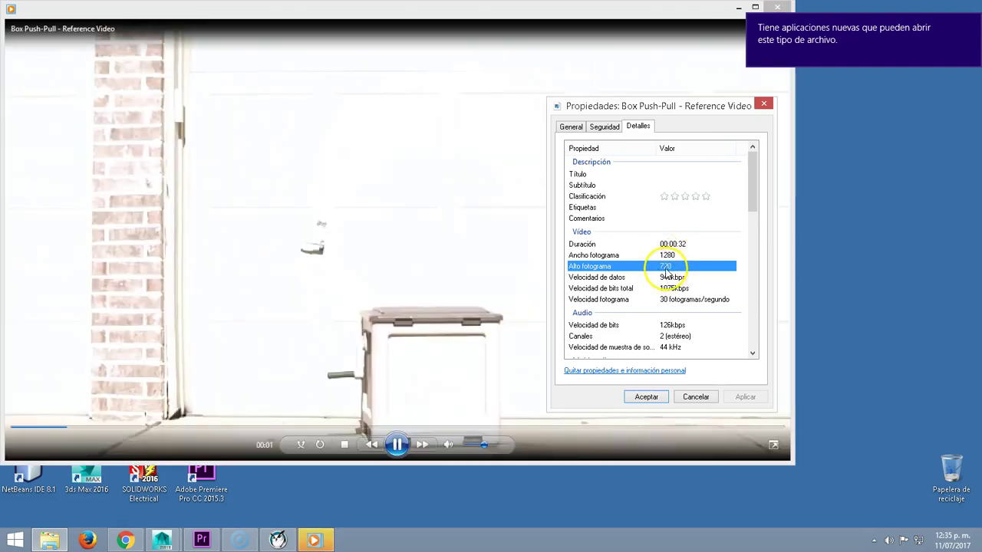
left_click(646, 397)
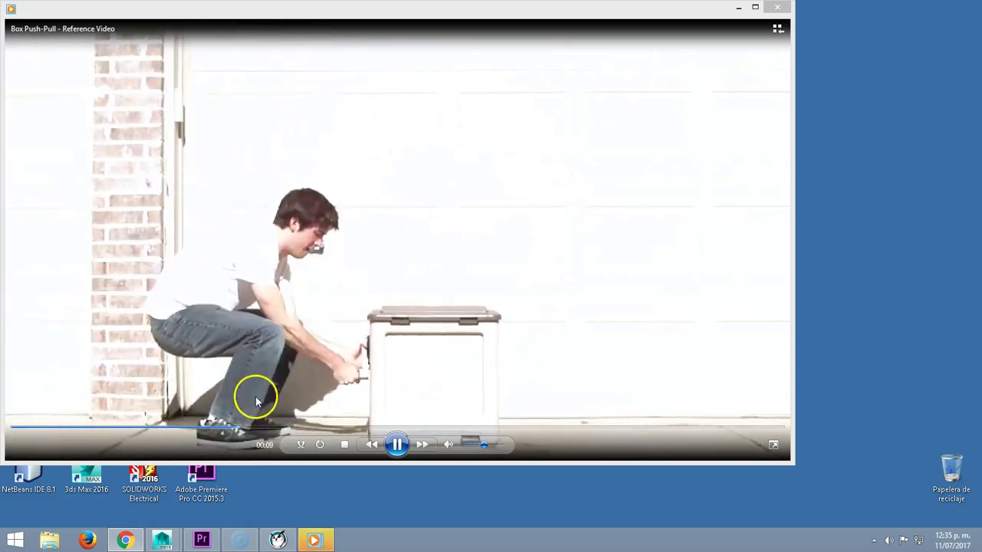
Scrub the footage back to 00:06 and 00:02, then close Windows Media Player.
left_click_drag(241, 427, 170, 427)
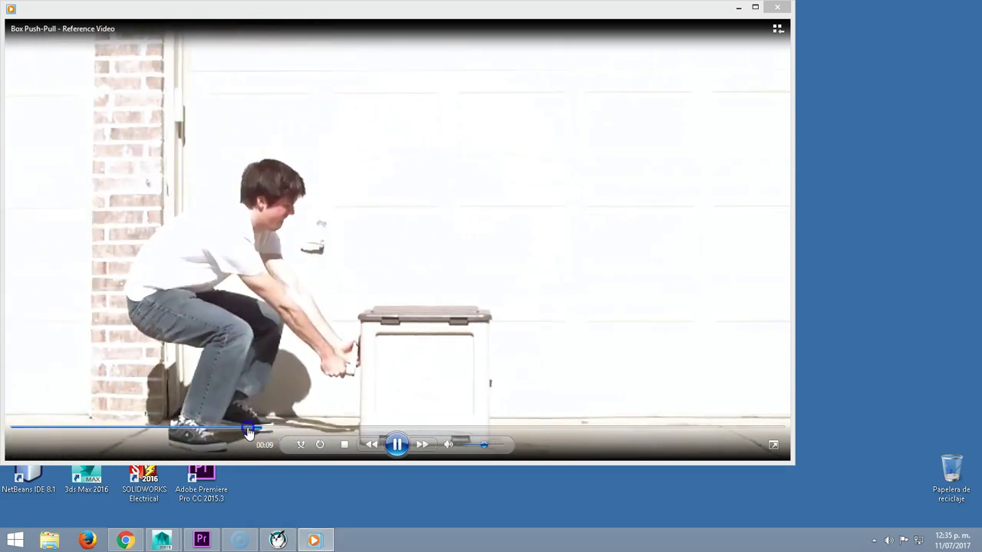
left_click_drag(83, 427, 109, 426)
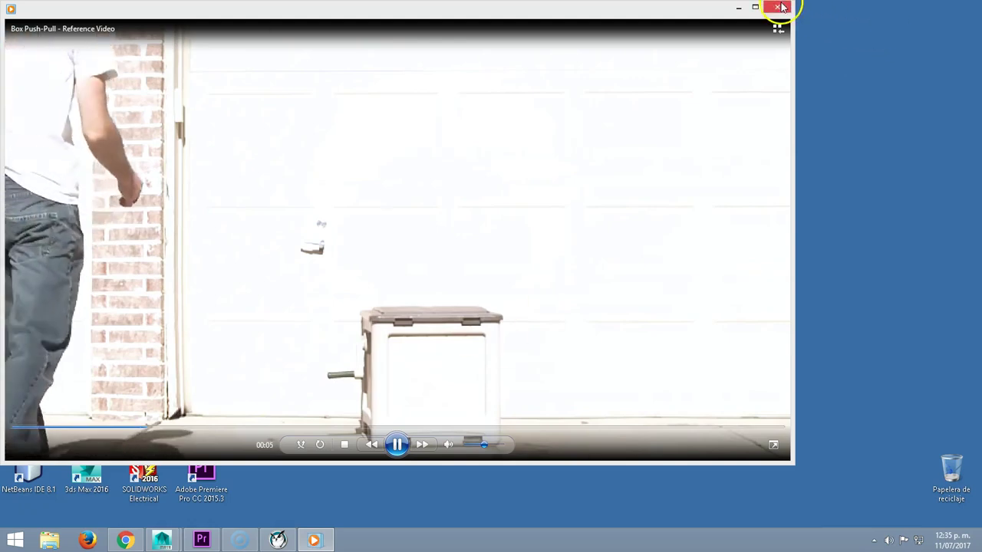
left_click(779, 8)
Open the reference video with QuickTime Player and answer Sí to the file-association prompt.
left_click(555, 102)
right_click(555, 102)
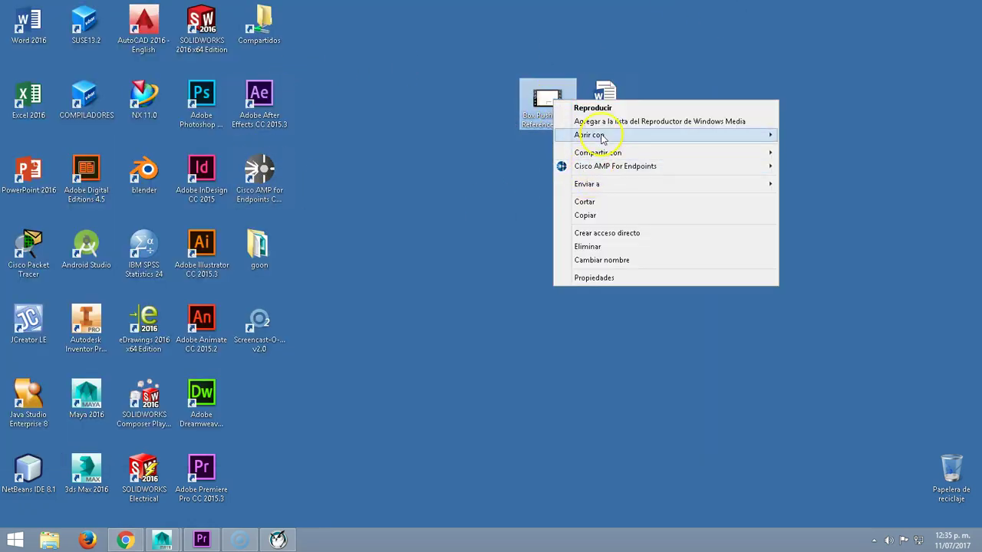
mouse_move(589, 135)
left_click(805, 147)
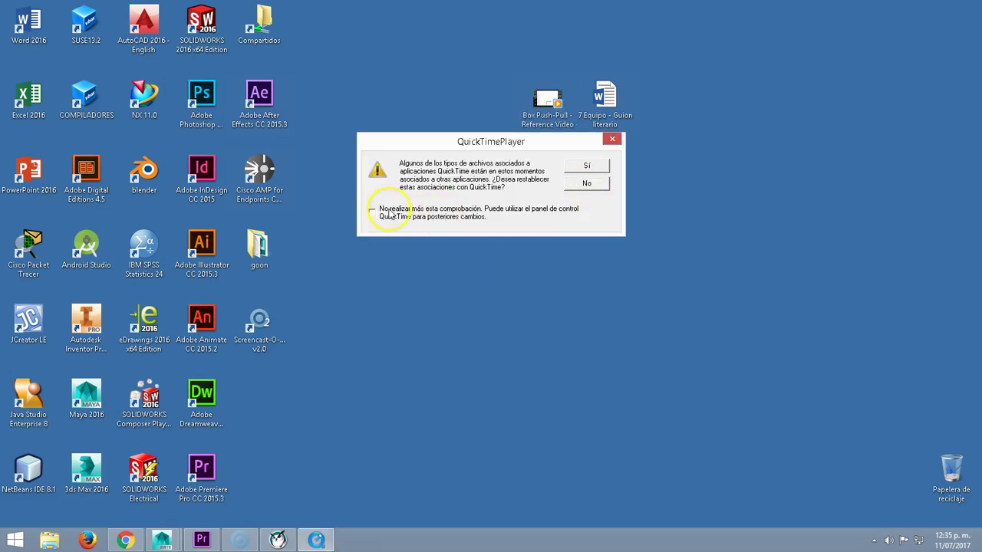
left_click(581, 166)
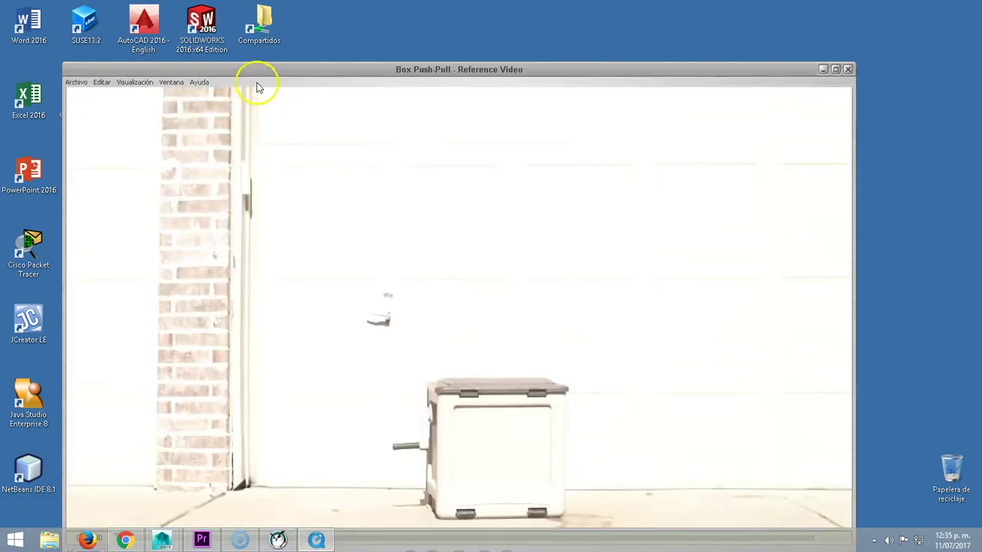
Show the QuickTime video at half size with time displayed as frame numbers.
left_click_drag(259, 73, 289, 34)
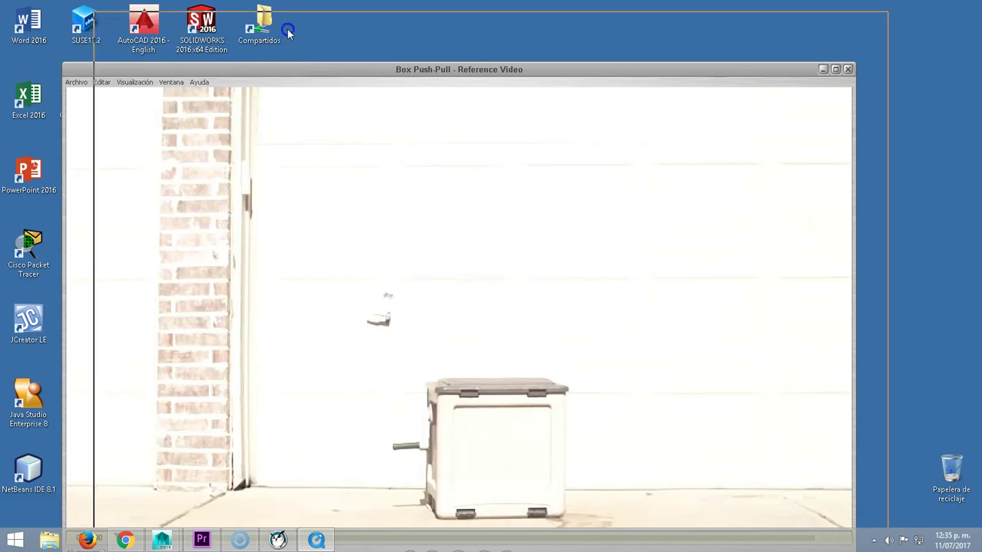
left_click(166, 30)
left_click(176, 43)
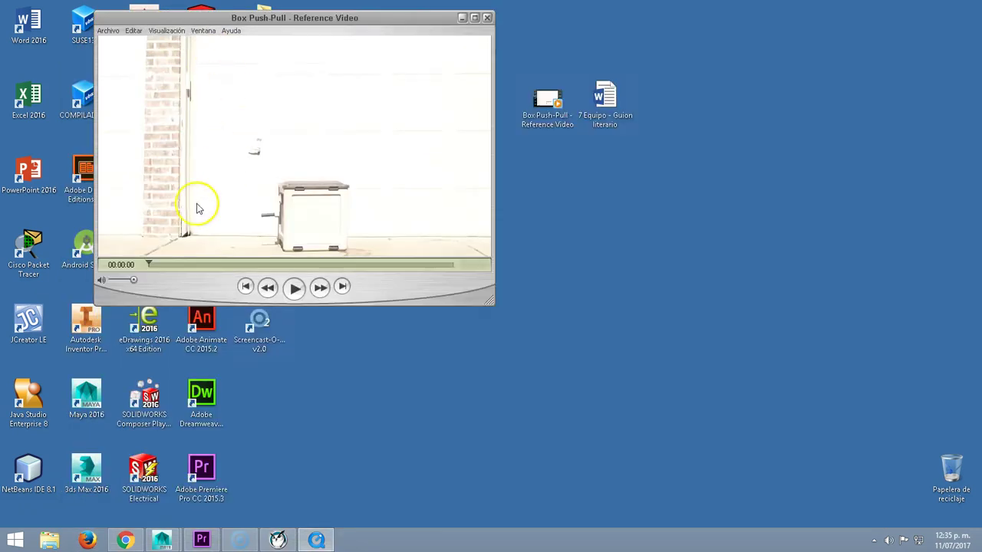
left_click(129, 265)
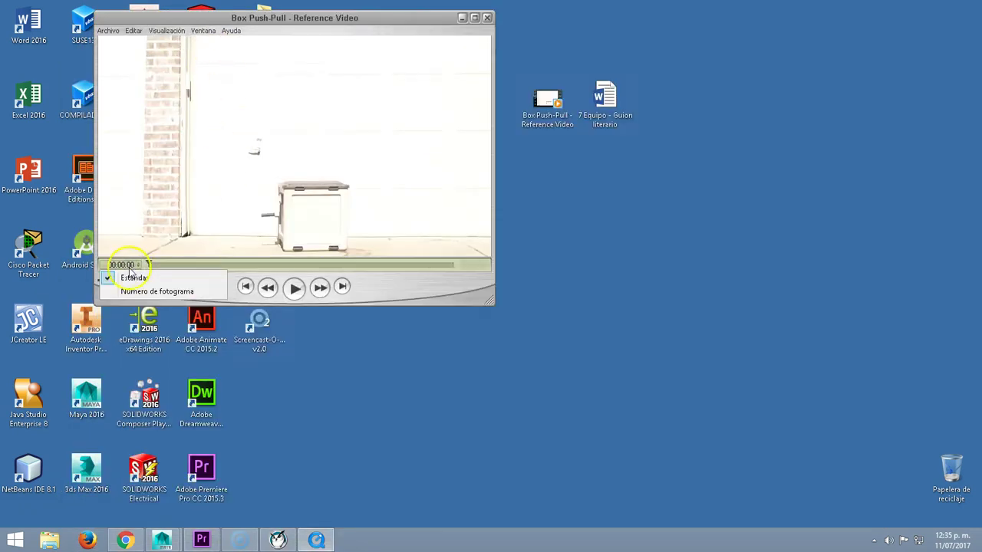
left_click(138, 291)
Scrub to about frame 263 and step through the frames where he reaches for the box.
left_click_drag(153, 263, 228, 260)
key("Left")
key("Left")
key("Left")
key("Left")
key("Left")
key("Left")
key("Left")
key("Left")
key("Left")
key("Left")
key("Left")
key("Left")
key("Left")
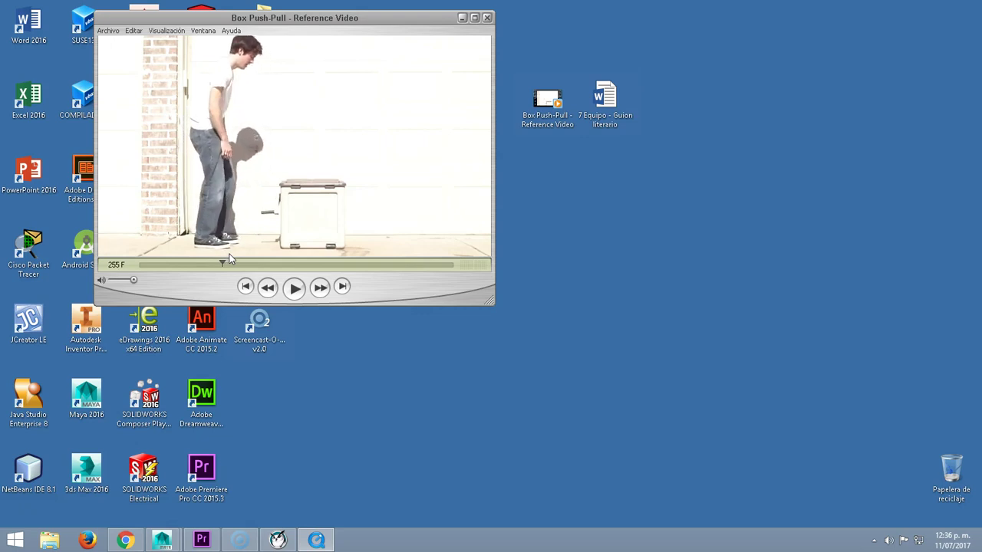
key("Right")
key("Right")
key("Right")
key("Right")
key("Right")
key("Right")
key("Right")
key("Right")
key("Right")
key("Right")
key("Right")
key("Right")
key("Right")
key("Right")
key("Right")
key("Right")
key("Right")
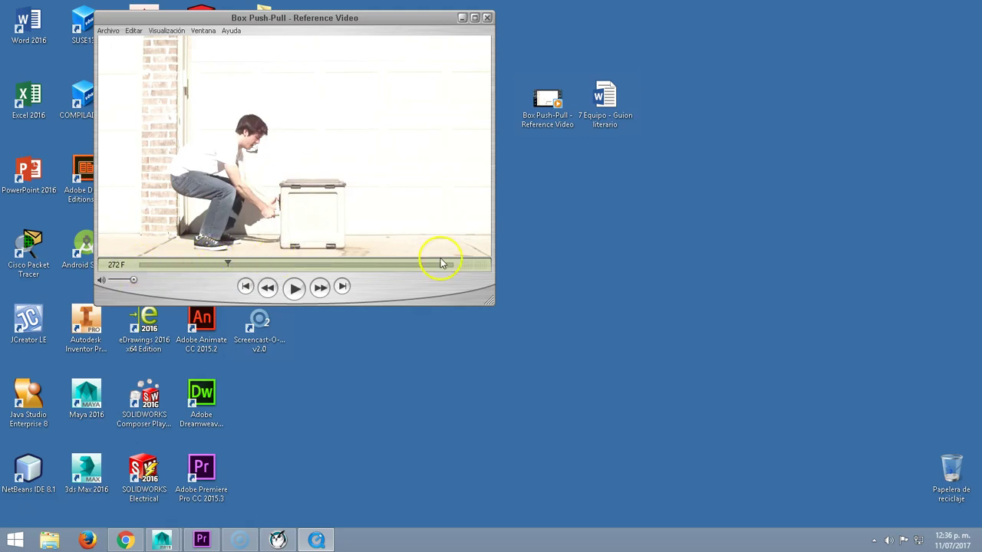
left_click_drag(224, 265, 189, 265)
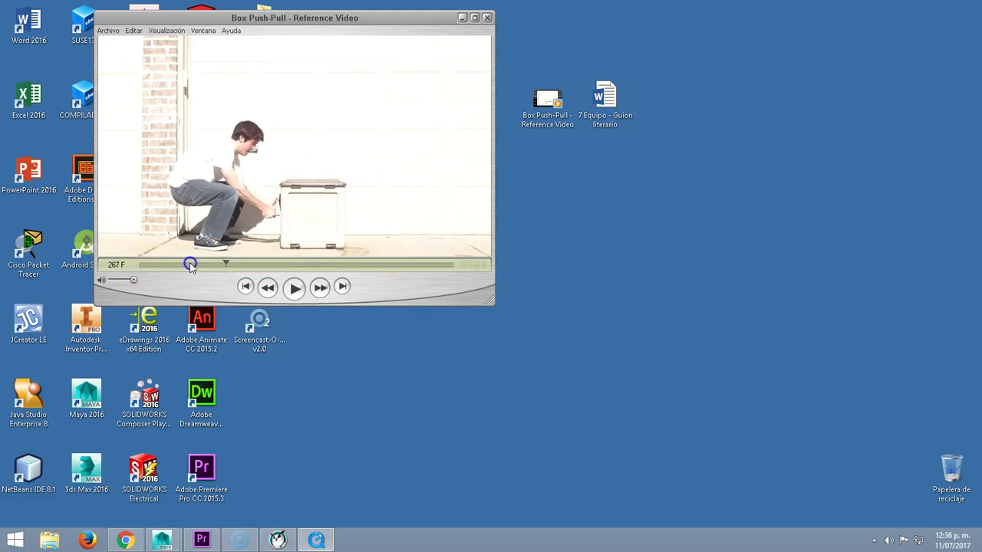
left_click(485, 17)
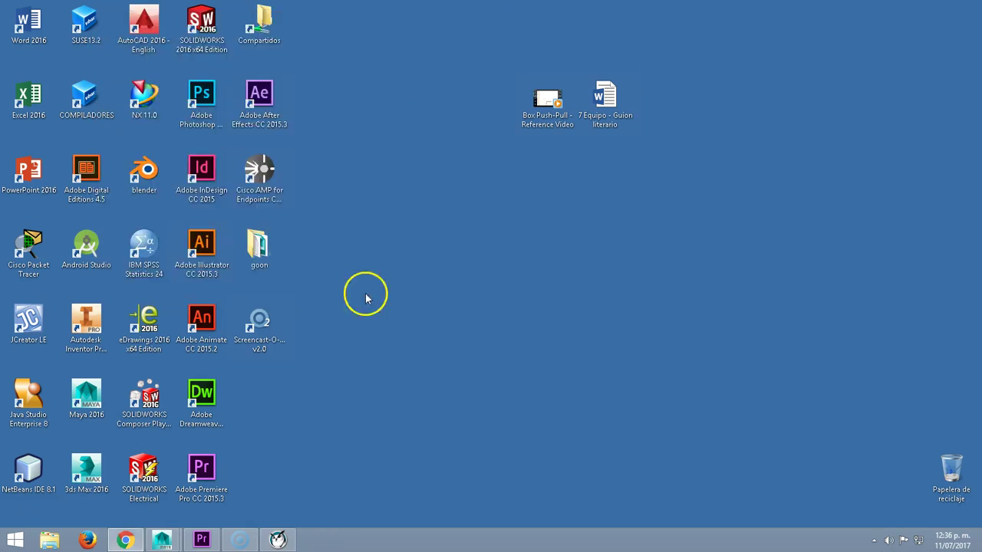
left_click(201, 539)
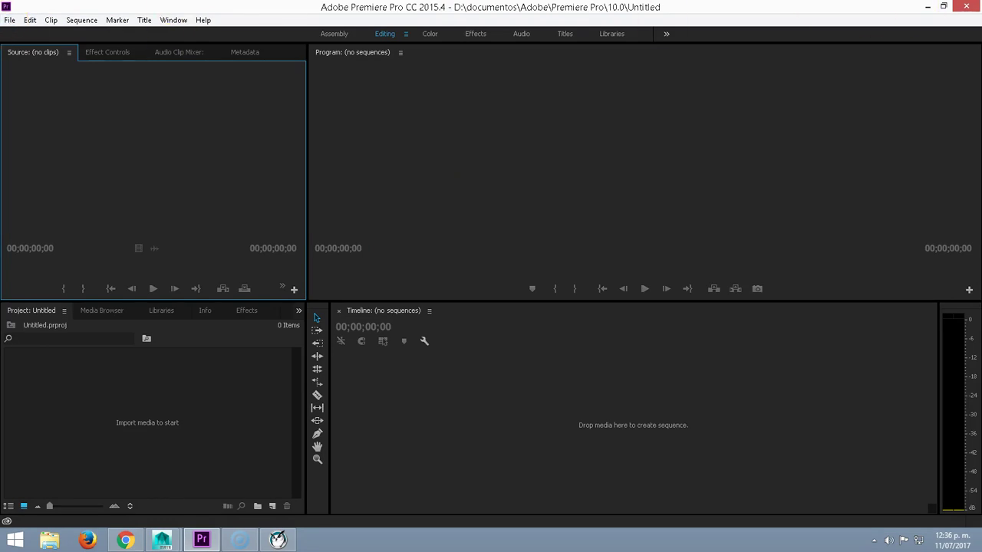
left_click(944, 6)
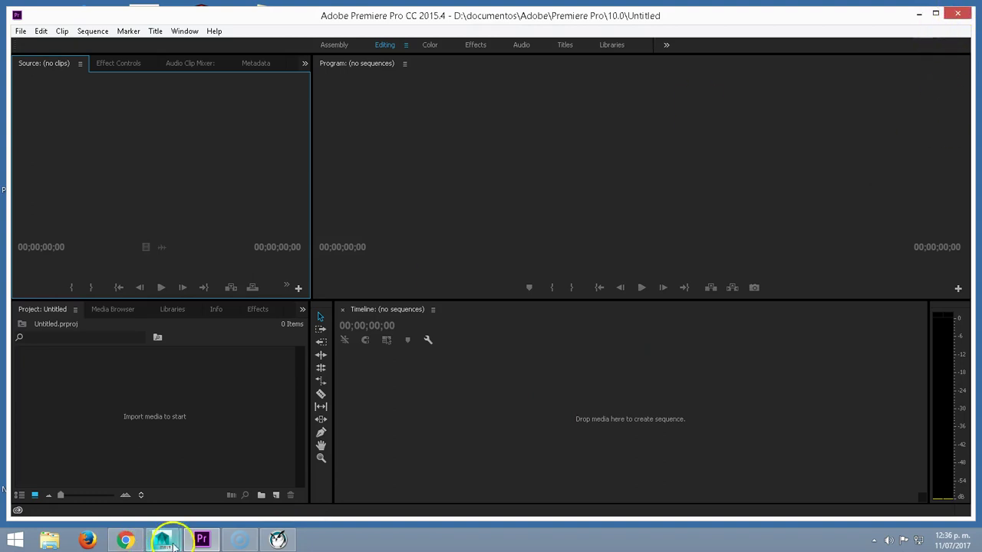
mouse_move(201, 540)
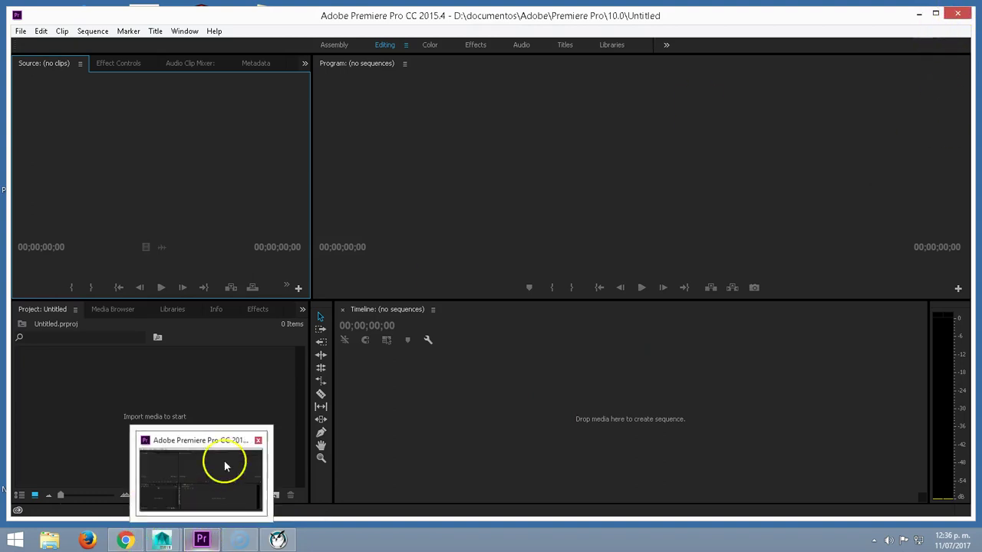
left_click(258, 442)
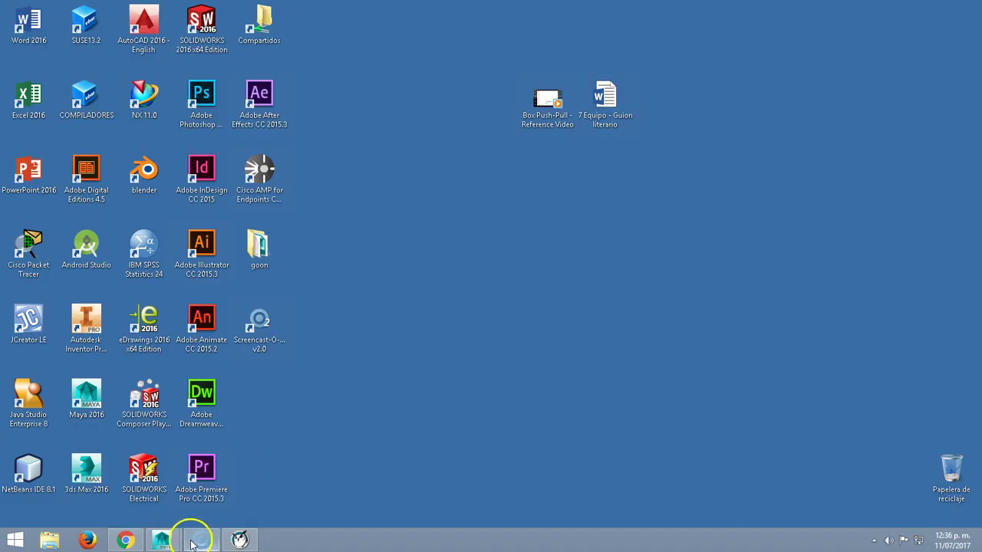
double_click(204, 476)
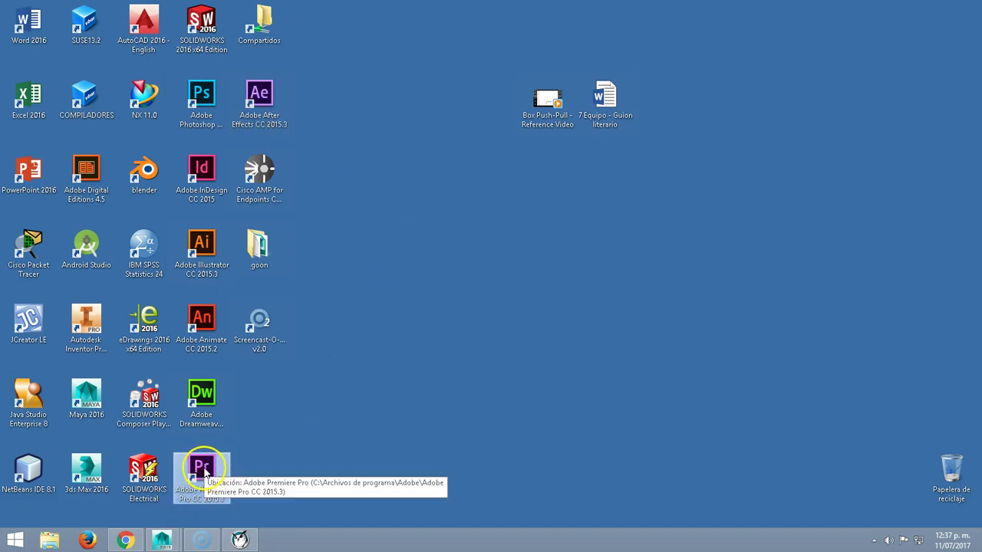
Launch Premiere Pro and start a new project from the Start screen.
double_click(205, 473)
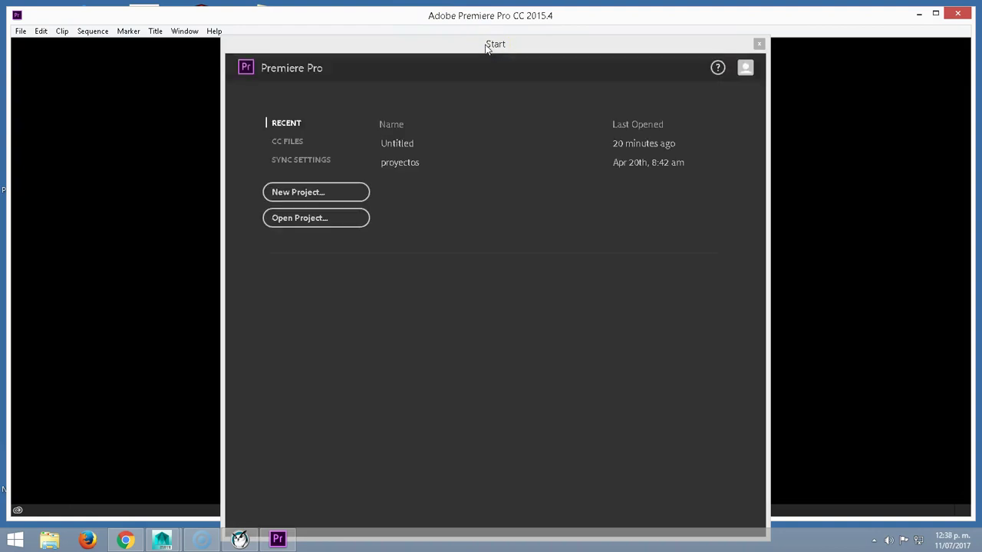
left_click(294, 197)
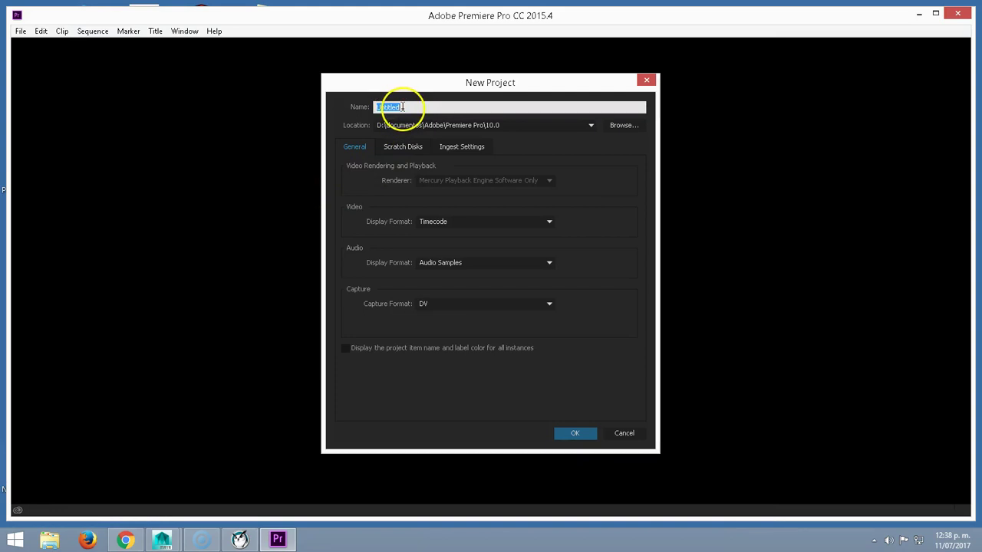
Replace the default name Untitled with referencia_jalar and create the project.
double_click(404, 107)
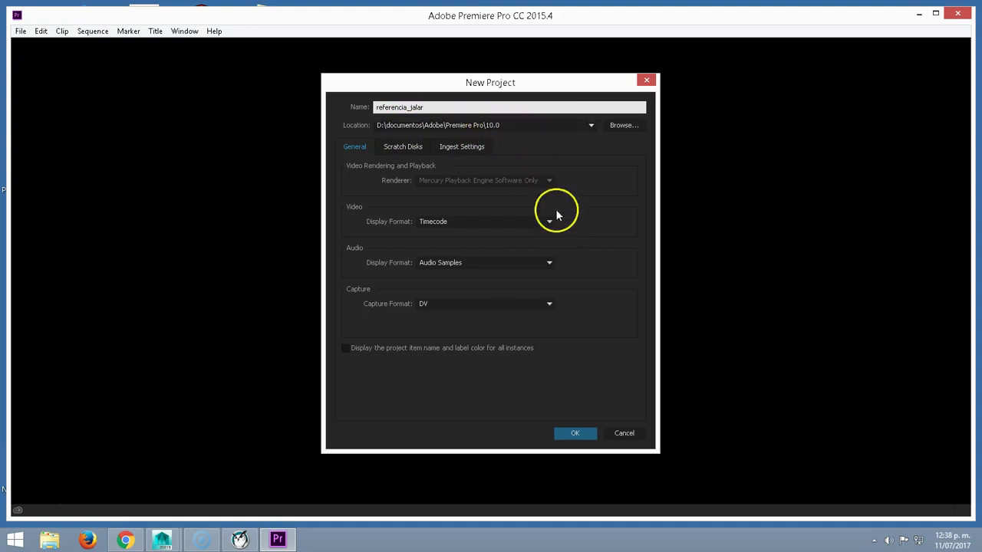
left_click(577, 433)
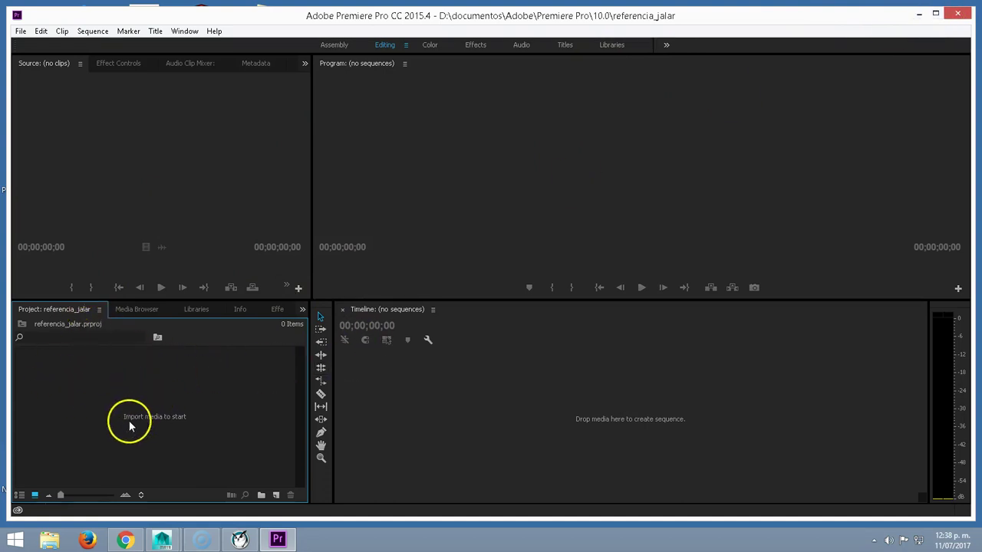
Import Box Push-Pull - Reference Video from the Escritorio folder into the project bin.
double_click(168, 396)
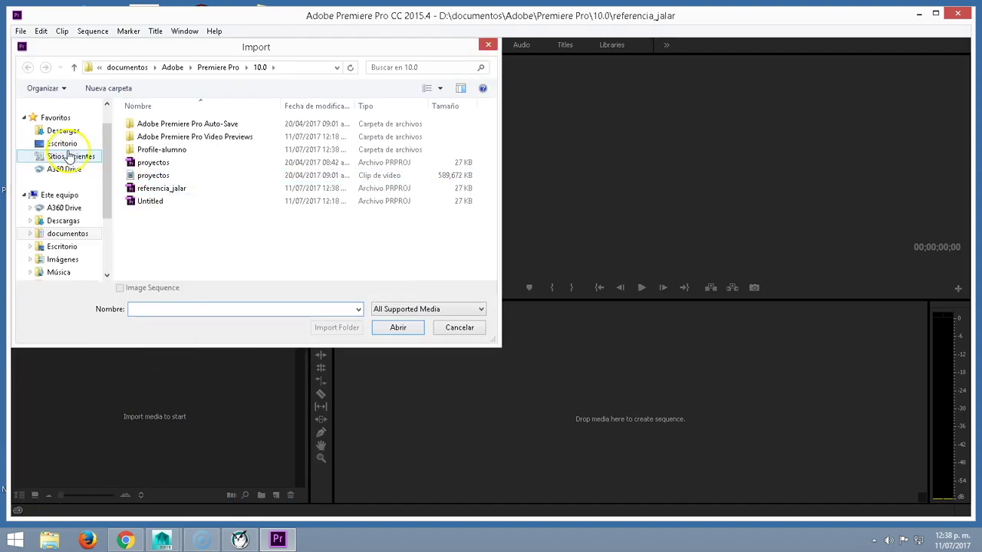
left_click(65, 148)
left_click(326, 188)
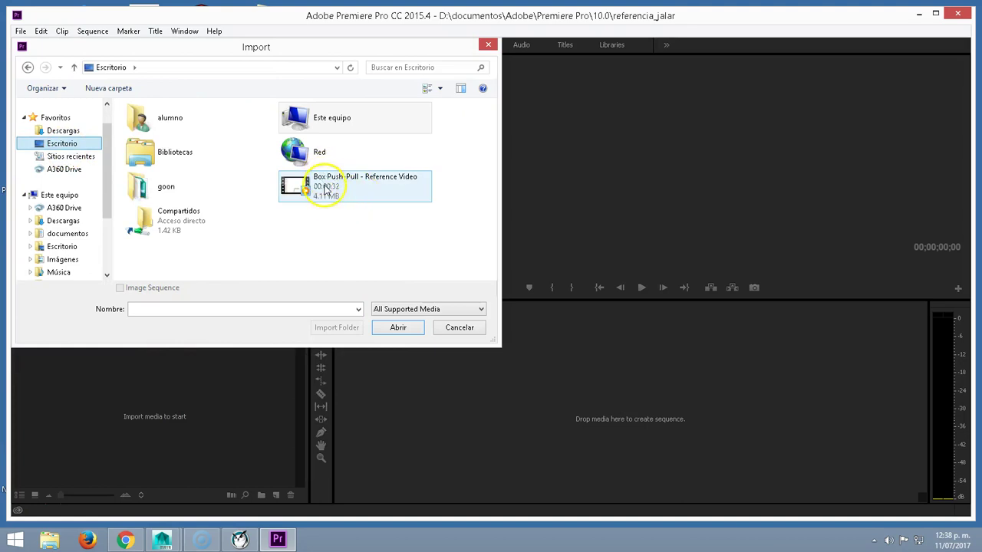
left_click(400, 329)
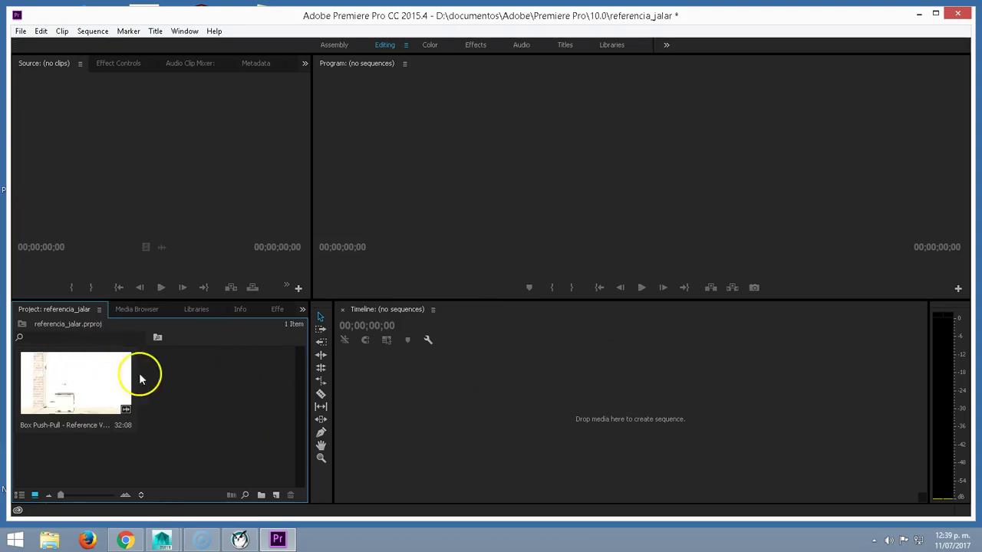
Create a sequence from the reference clip and unlink its audio from the video.
left_click_drag(100, 363, 427, 384)
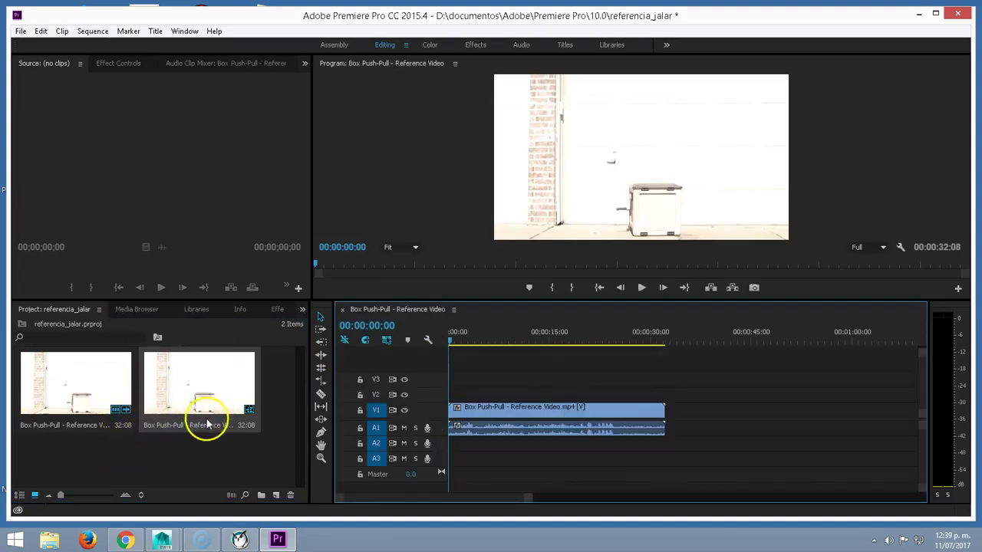
left_click_drag(455, 340, 509, 340)
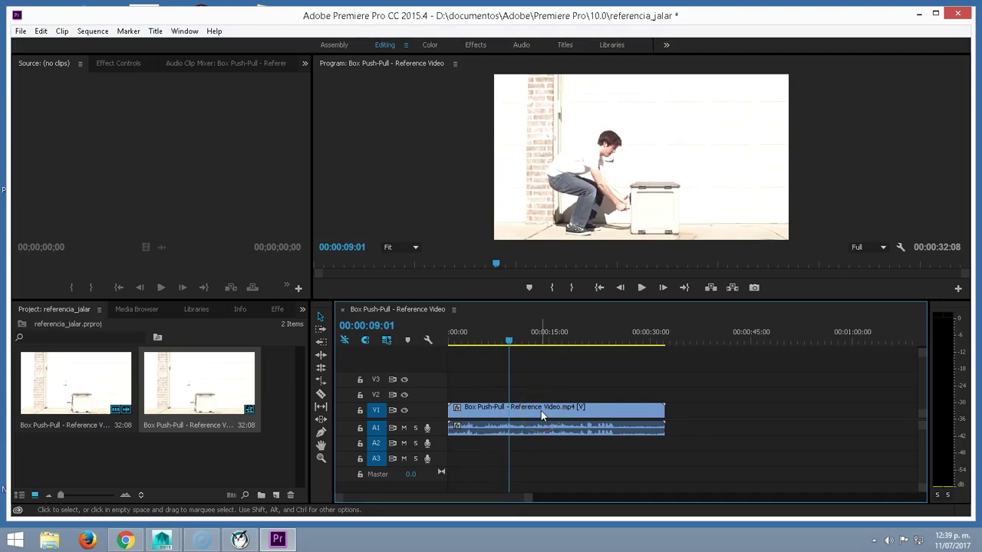
right_click(541, 414)
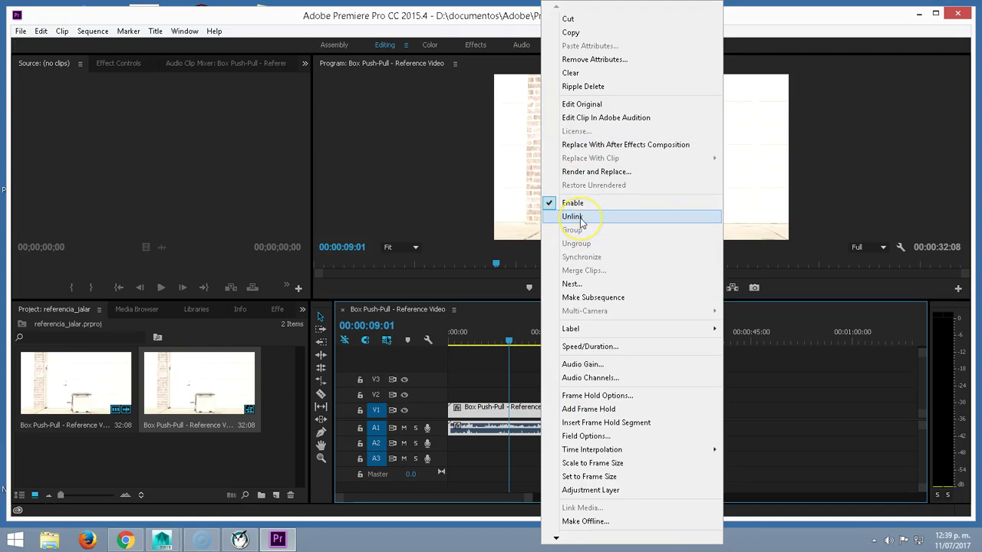
left_click(580, 218)
Delete the A1 audio clip and scrub back to find where the action starts.
left_click(568, 405)
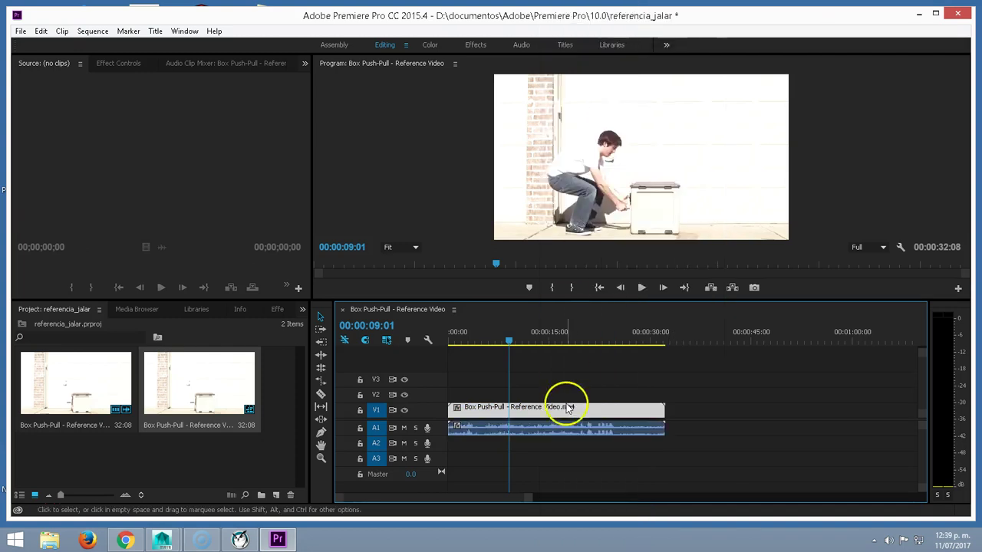
left_click(560, 467)
left_click(555, 432)
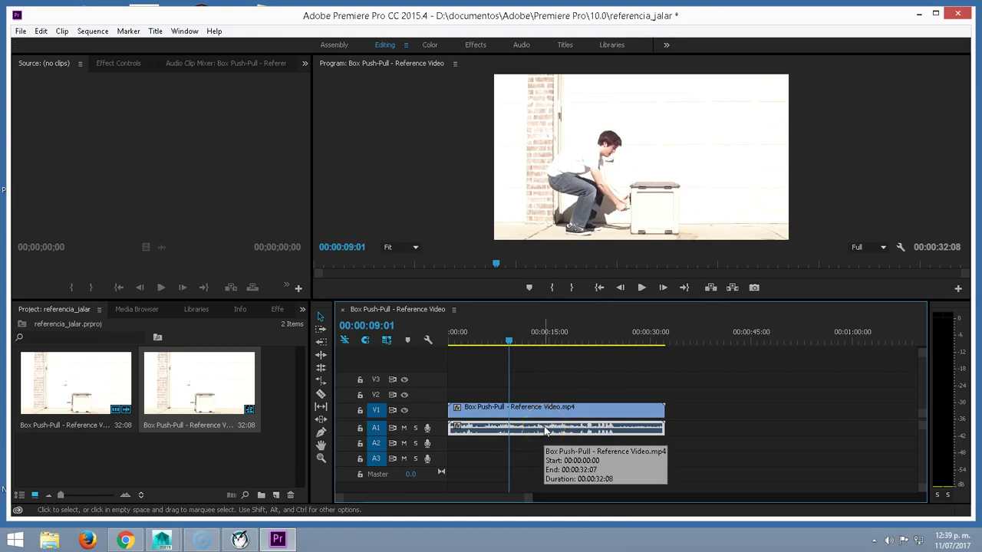
key("Delete")
left_click(507, 343)
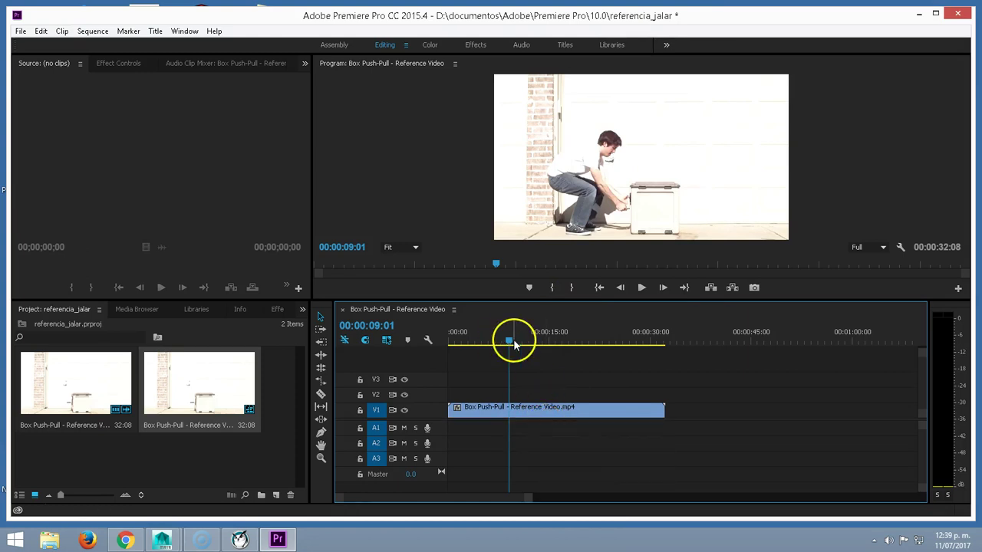
left_click_drag(513, 343, 505, 344)
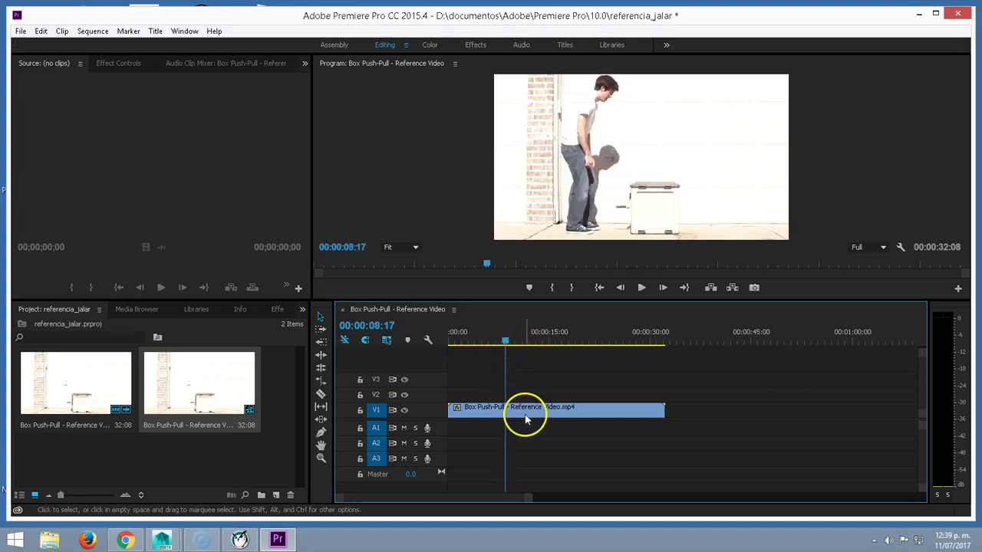
Cut the V1 clip with the Razor tool at 00:00:08:17 and 00:00:14:26.
left_click(320, 396)
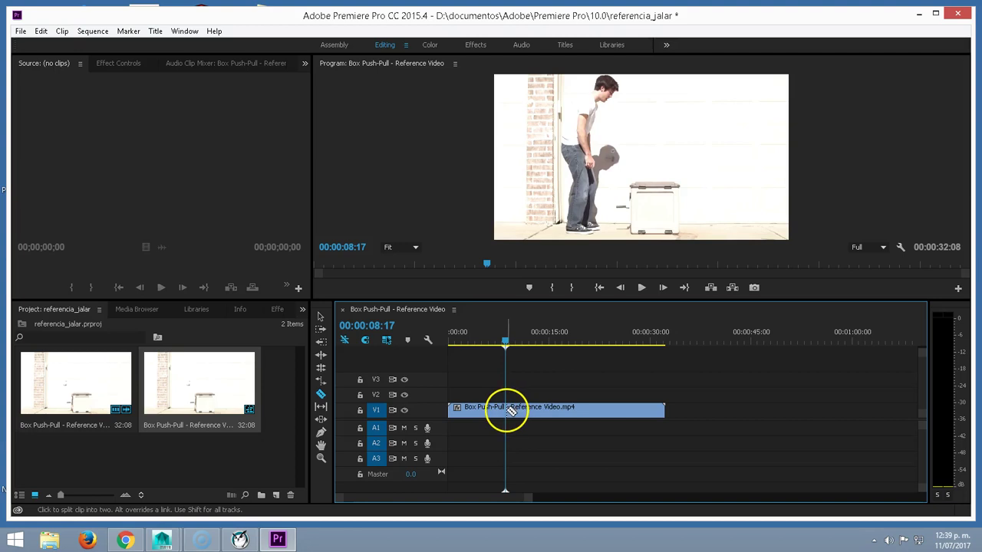
left_click(507, 410)
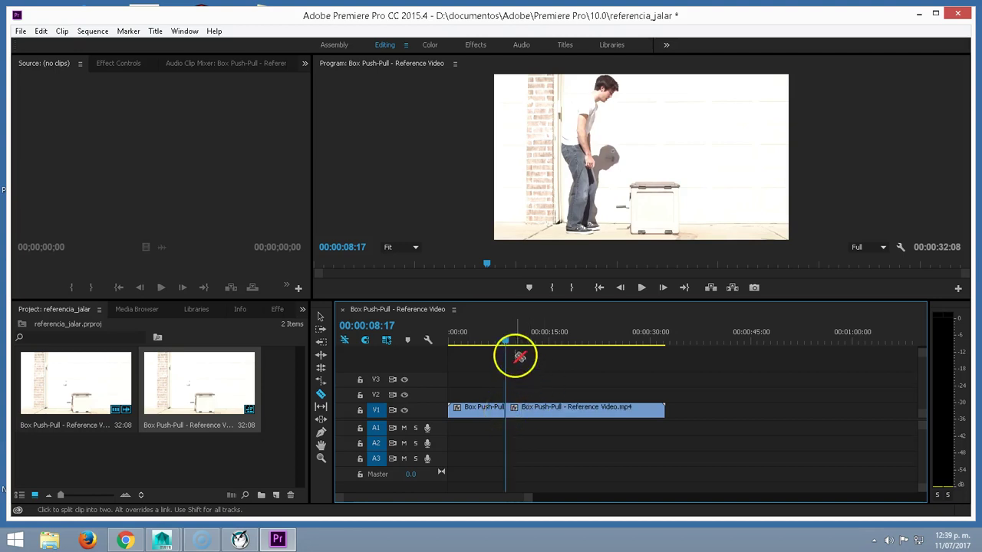
left_click_drag(507, 346, 550, 350)
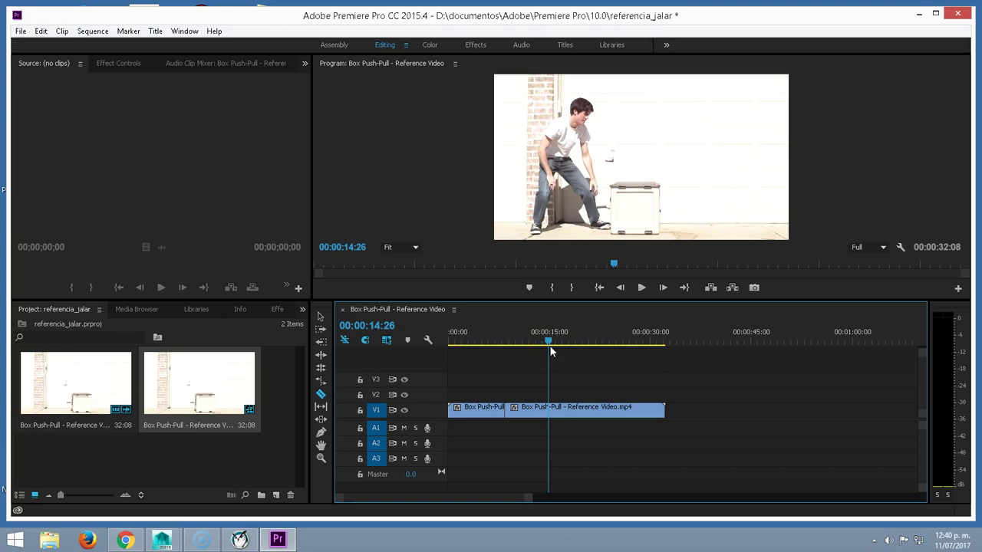
left_click(548, 408)
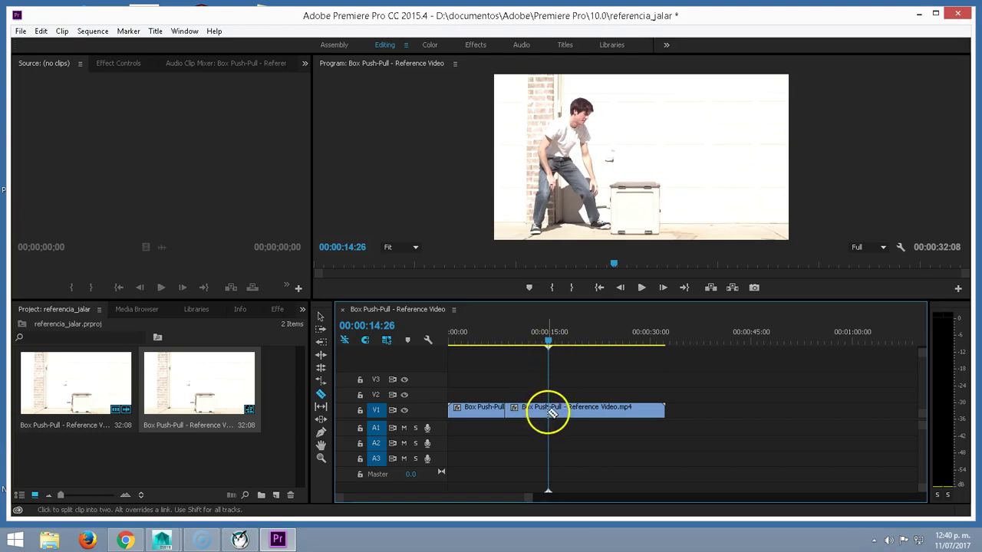
Delete the outer pieces and move the remaining 6:09 clip to start at 00:00:00:00.
left_click(321, 316)
left_click(512, 420)
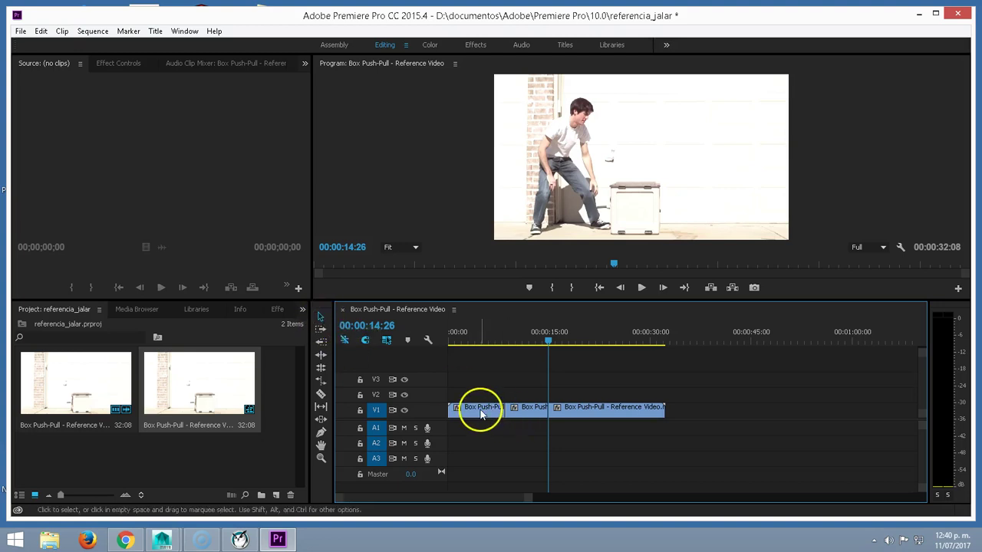
left_click(482, 420)
left_click(482, 420)
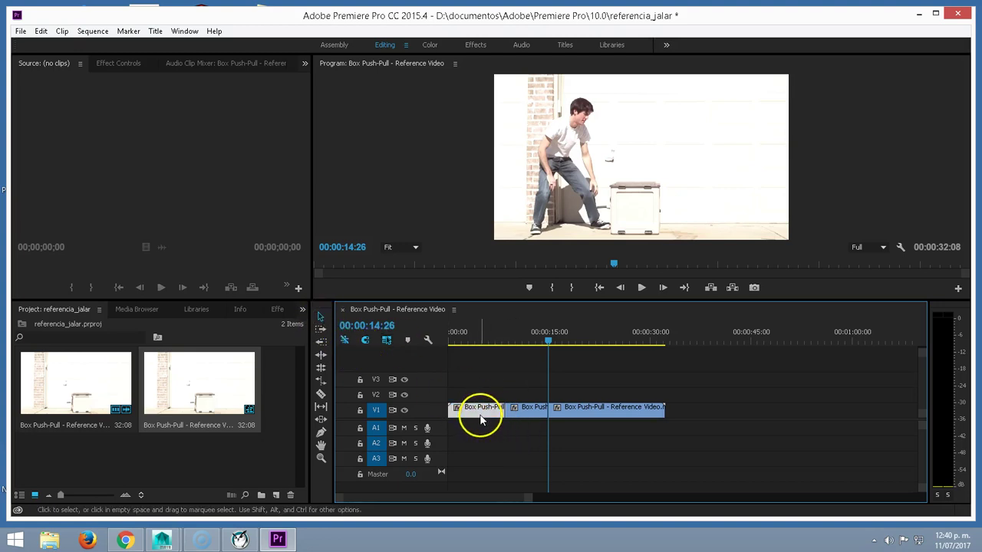
key("Delete")
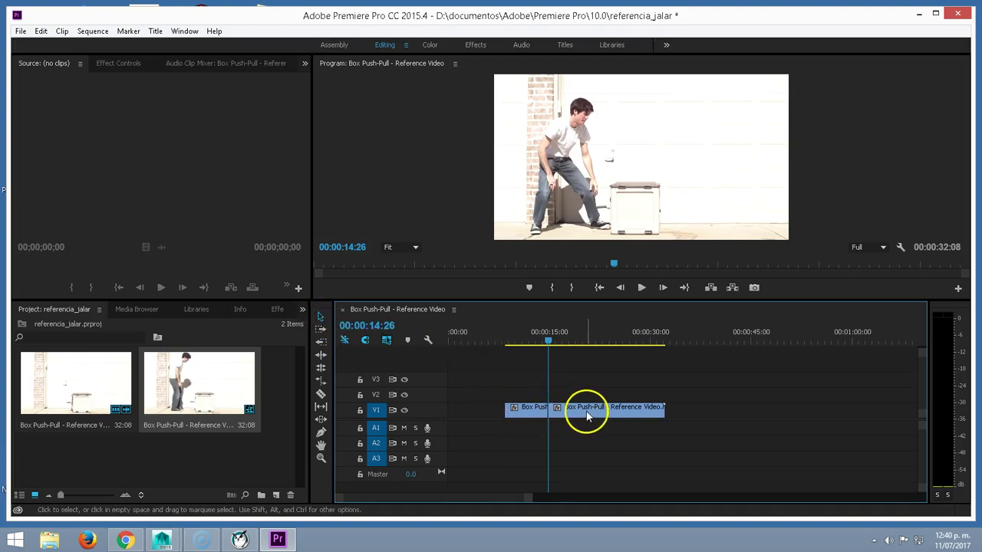
left_click(590, 415)
key("Delete")
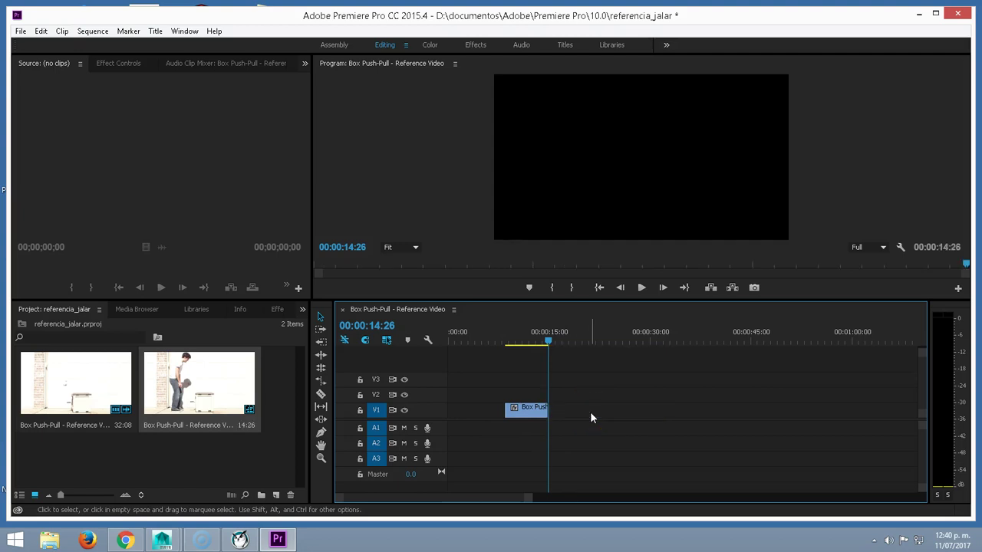
left_click_drag(535, 410, 468, 414)
mouse_move(547, 342)
left_mouse_down()
mouse_move(449, 342)
mouse_move(491, 352)
mouse_move(448, 352)
left_mouse_up()
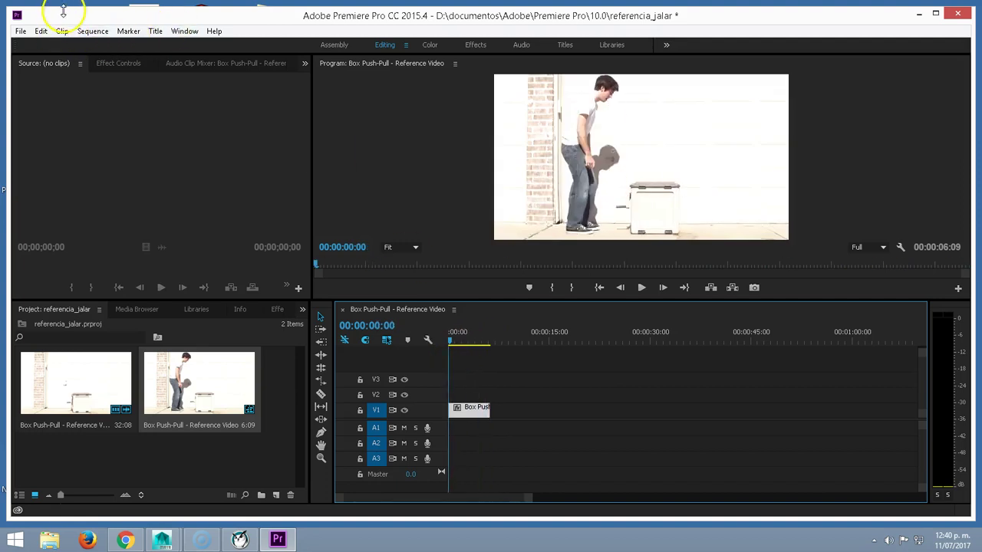
Set Export Media to QuickTime format with the H.264 codec, then open the output Save As dialog.
left_click(19, 33)
mouse_move(107, 372)
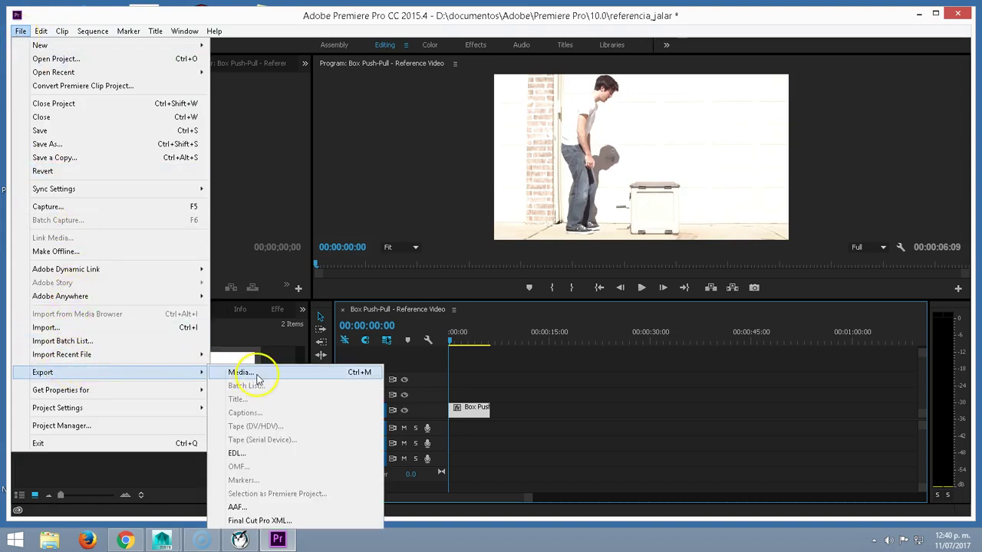
left_click(359, 376)
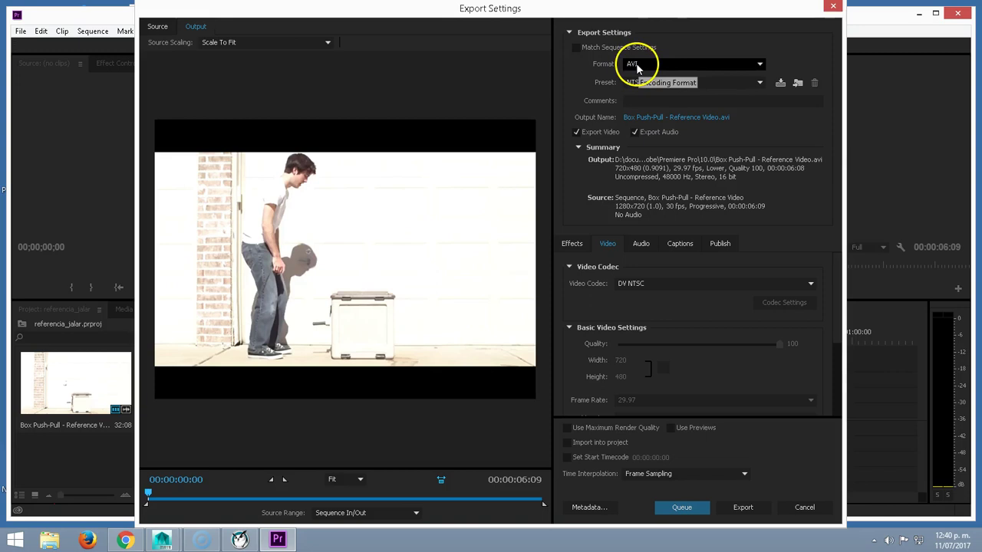
left_click(636, 65)
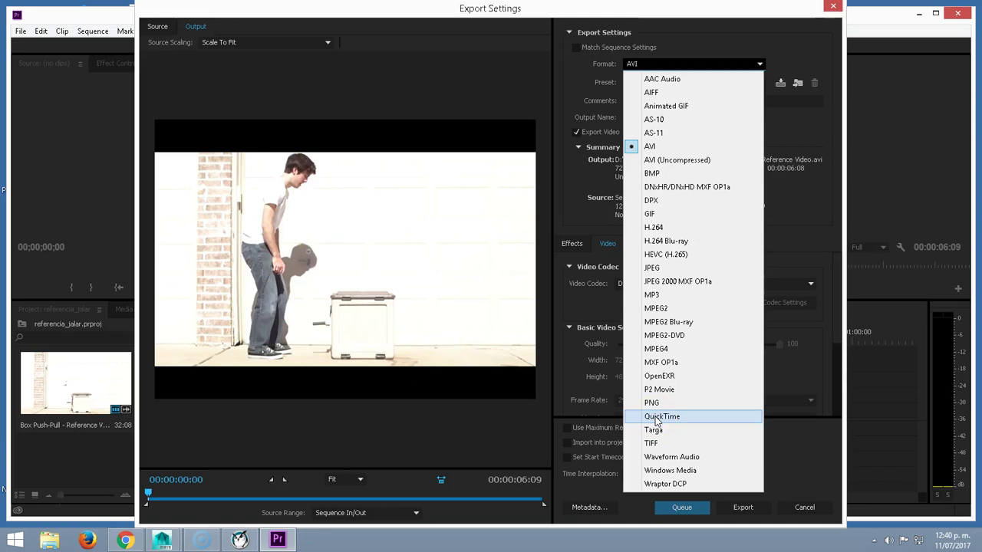
left_click(656, 418)
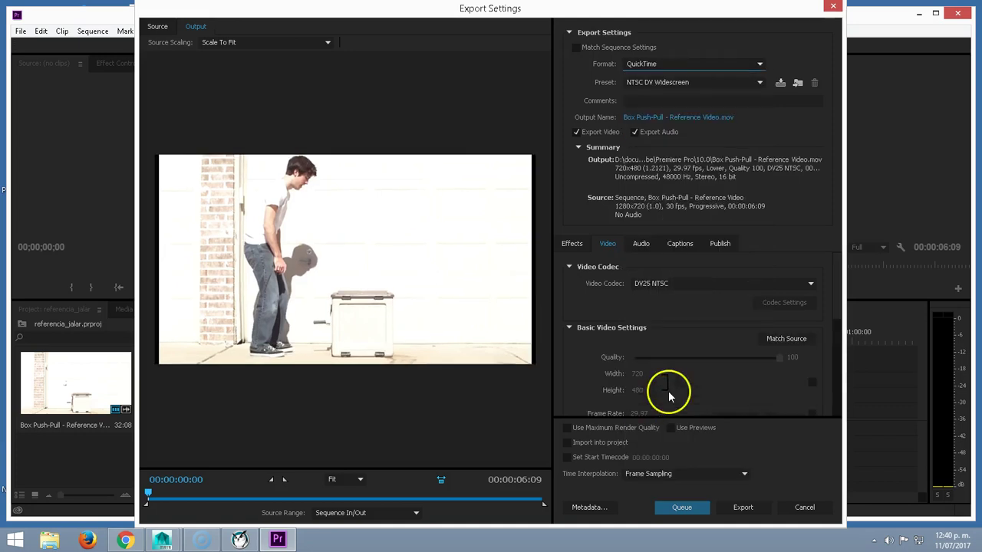
left_click(774, 287)
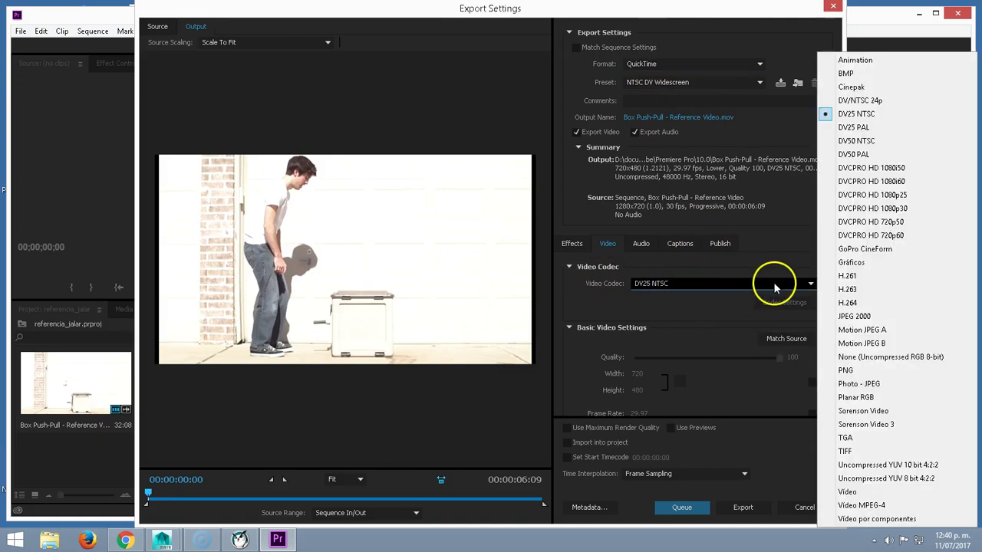
left_click(850, 304)
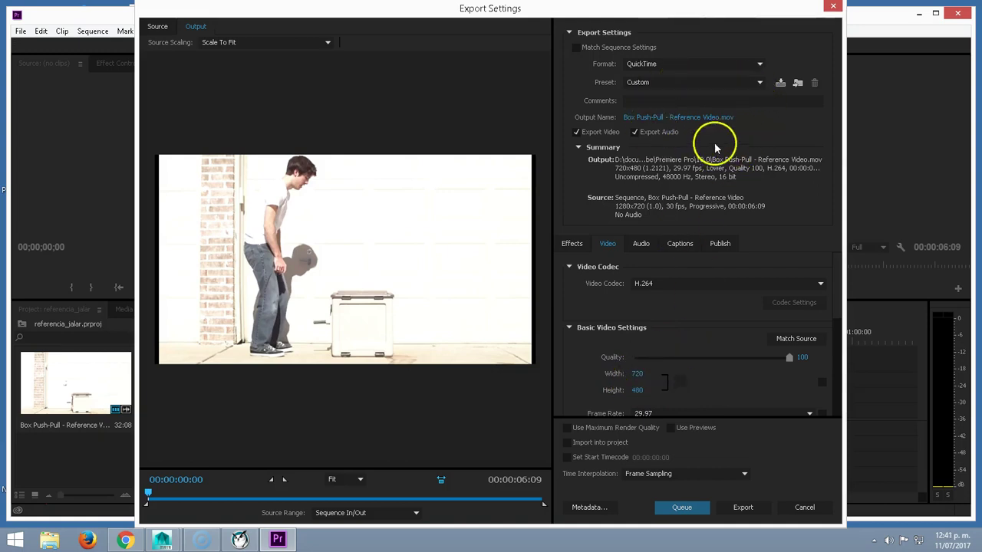
left_click(671, 118)
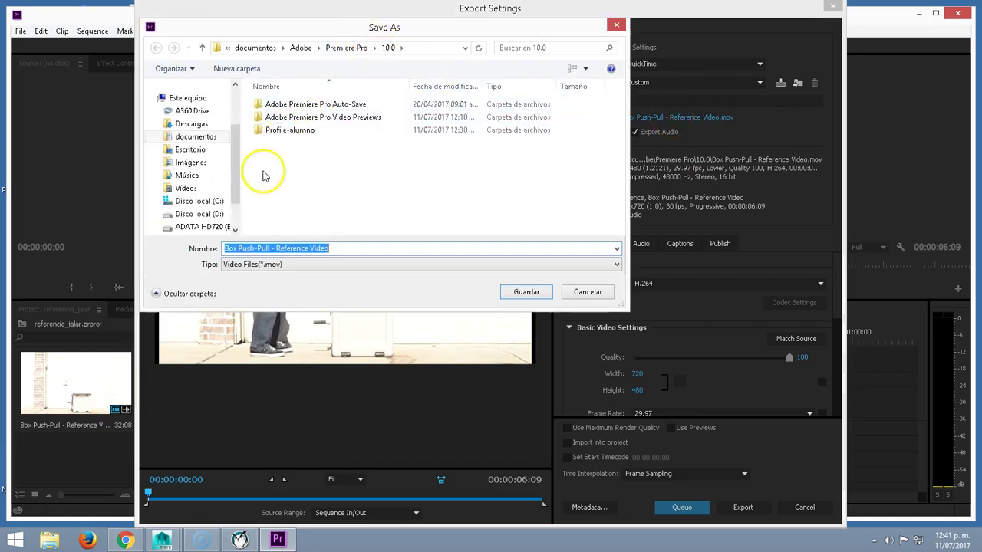
Save the export to Escritorio as Reference Video and start encoding it.
left_click(186, 150)
left_click(249, 245)
left_click(268, 247)
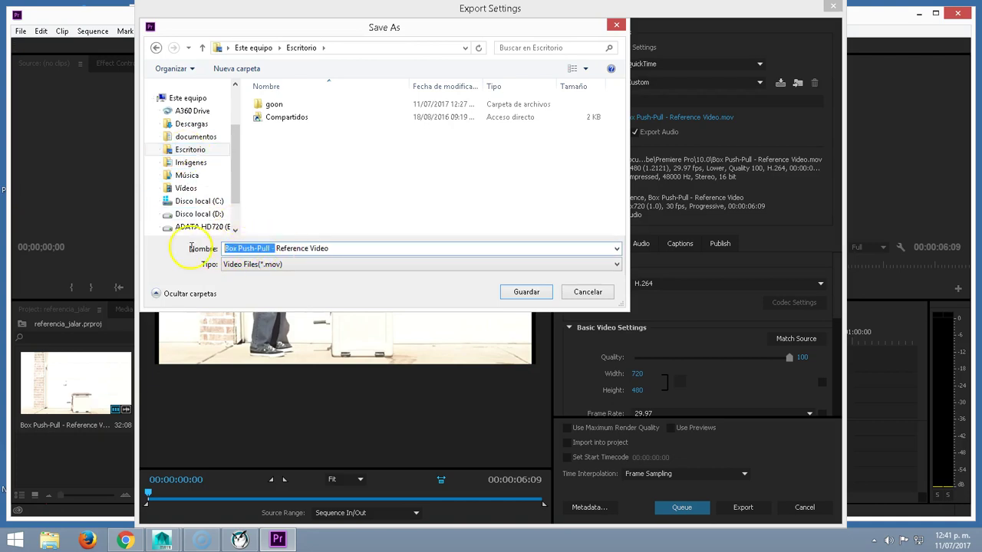
left_click(442, 235)
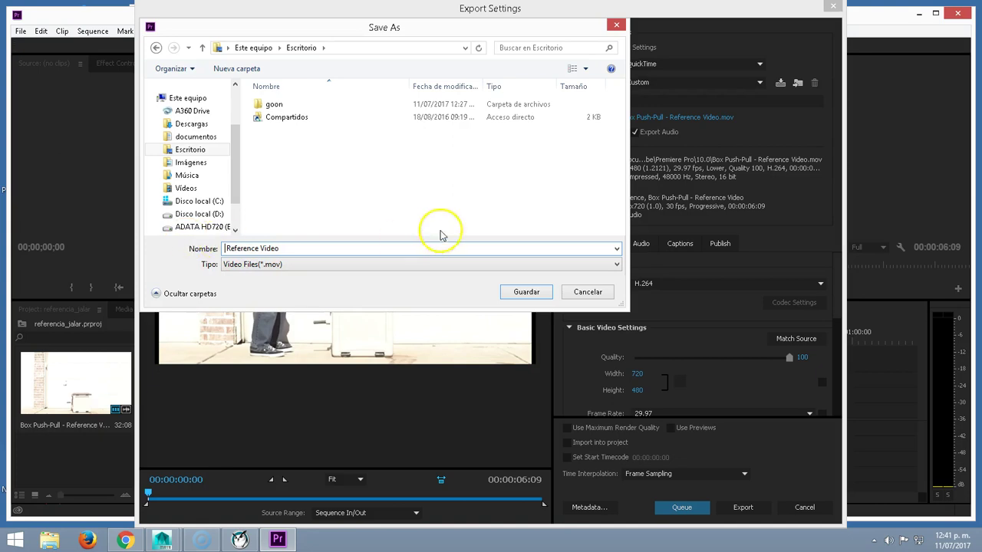
left_click(527, 297)
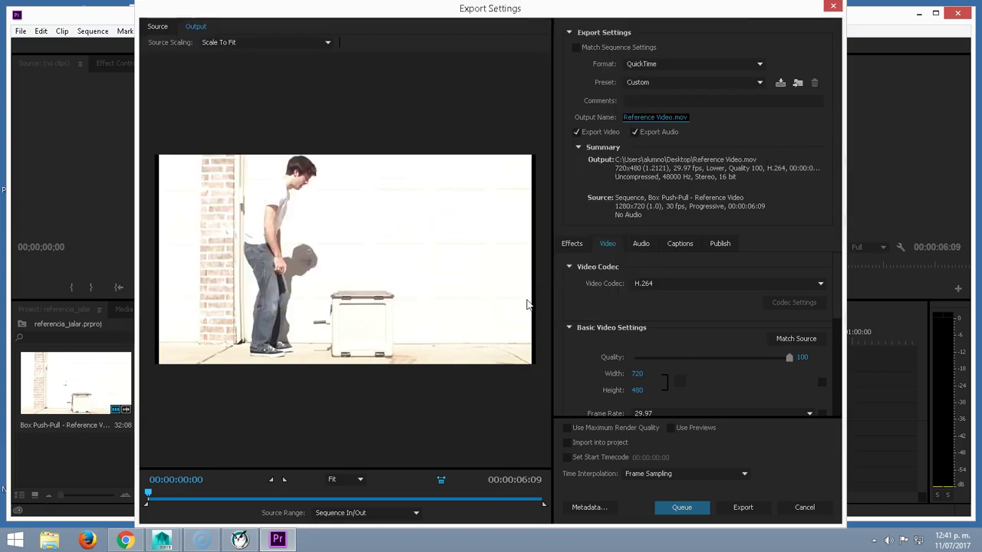
left_click(744, 509)
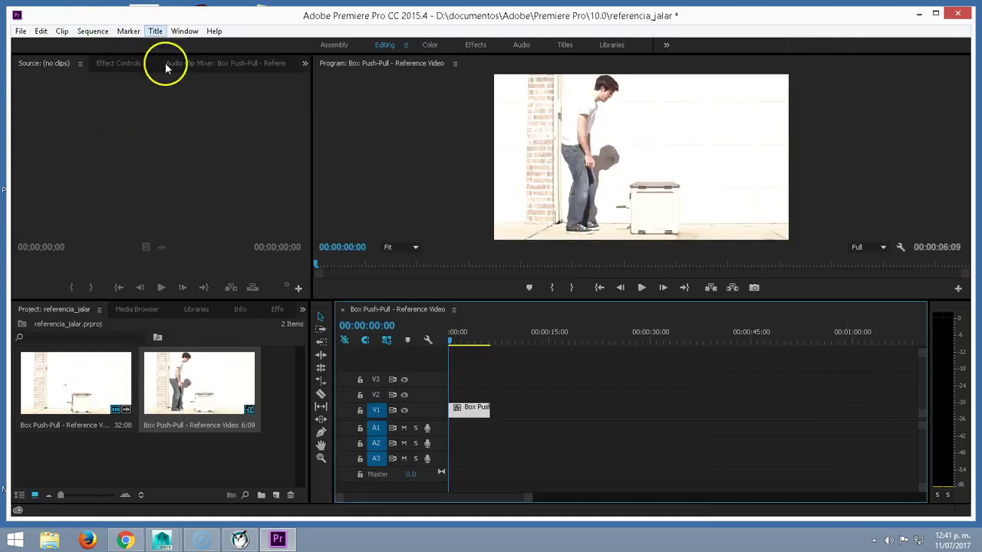
Browse the Effects panel's Video Effects folders to locate the Timecode effect.
left_click(283, 313)
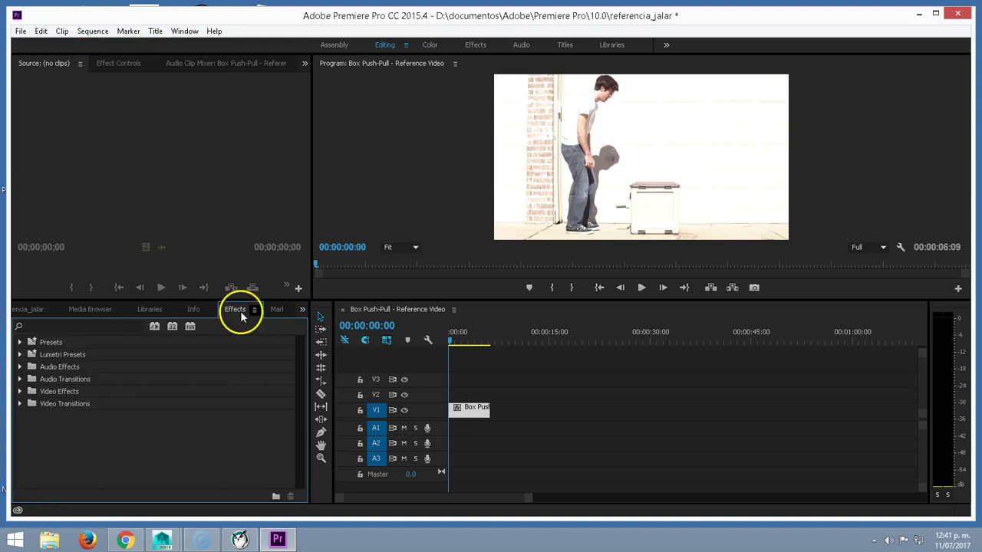
left_click(20, 391)
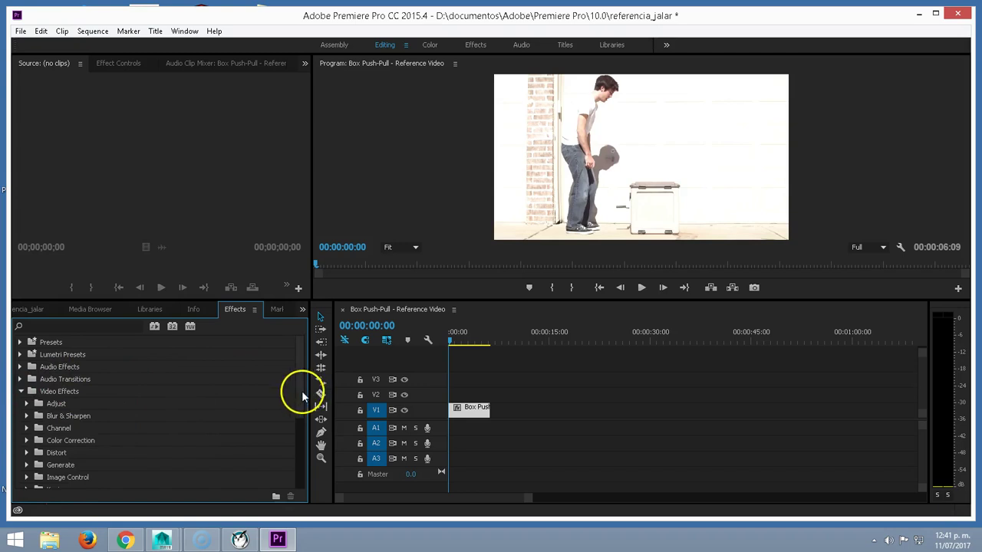
scroll(295, 437, "down", 3)
scroll(292, 464, "down", 2)
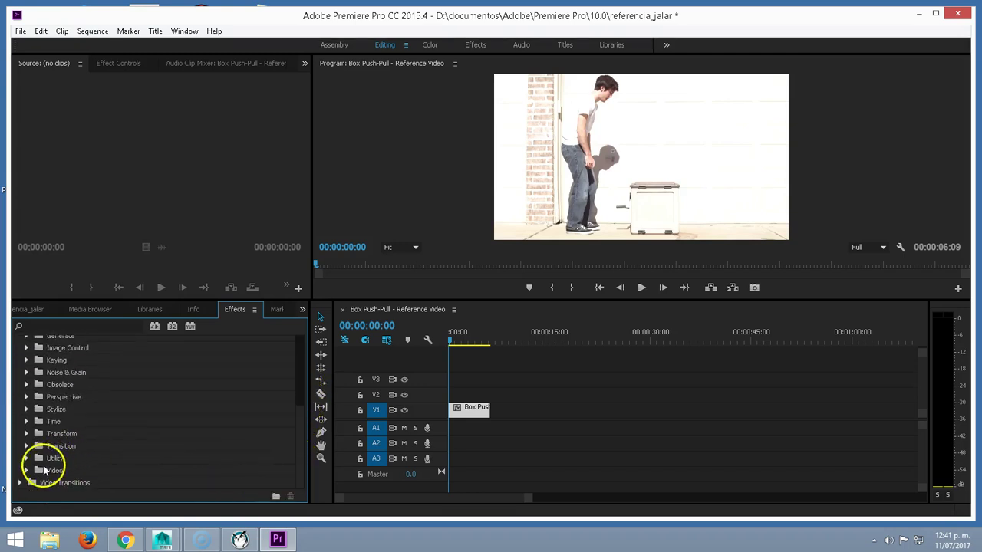
left_click(25, 421)
left_click(25, 422)
left_click(25, 471)
left_click_drag(299, 449, 300, 472)
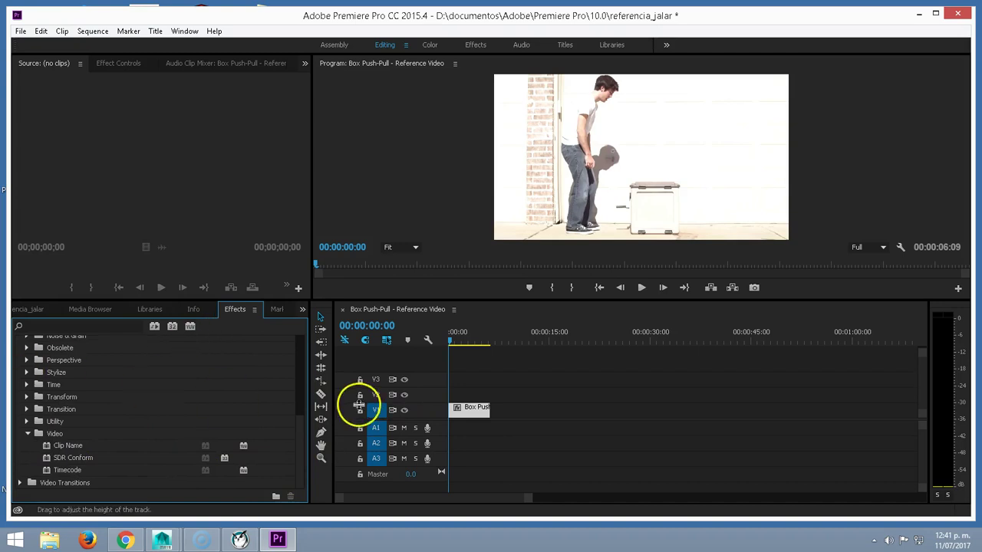
left_click_drag(298, 438, 295, 401)
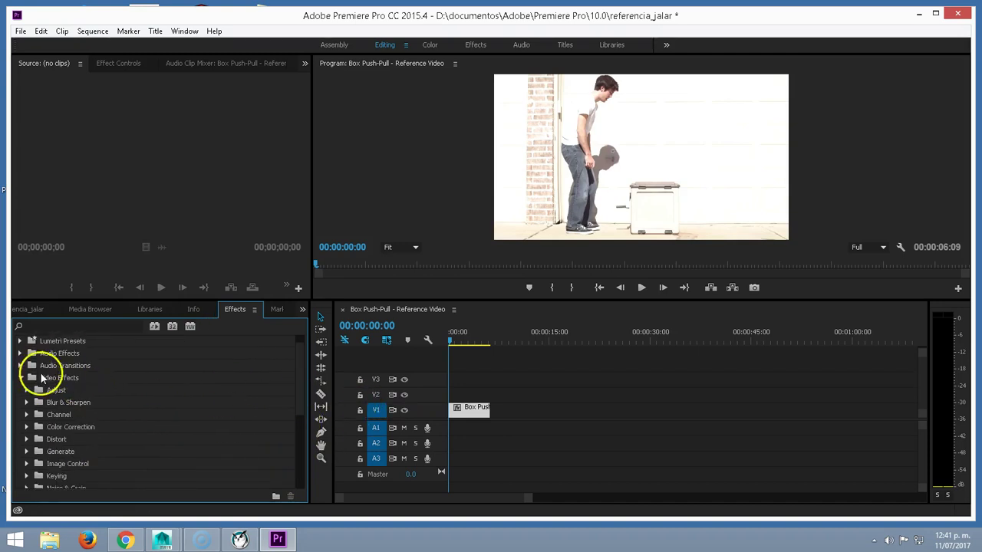
left_click_drag(298, 390, 305, 472)
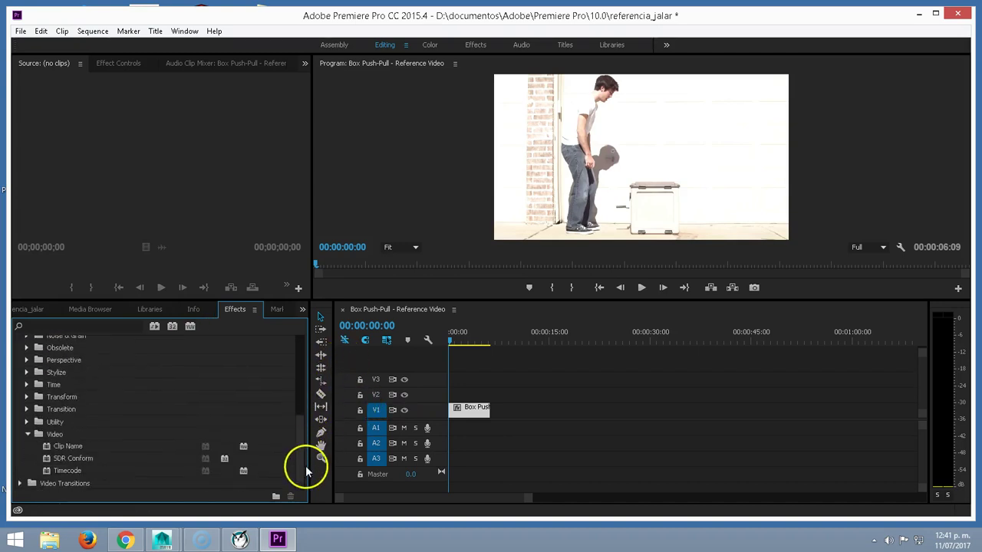
left_click(28, 435)
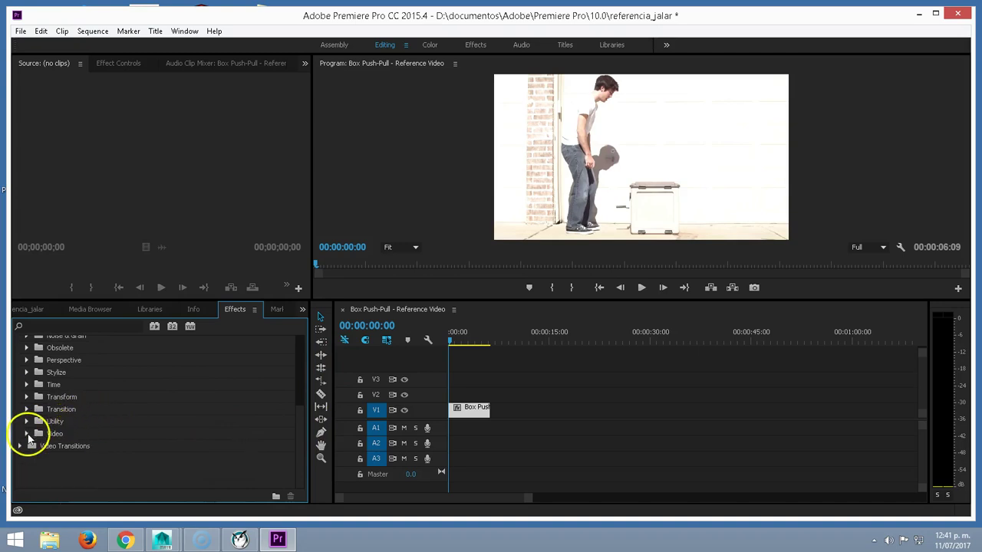
left_click(26, 436)
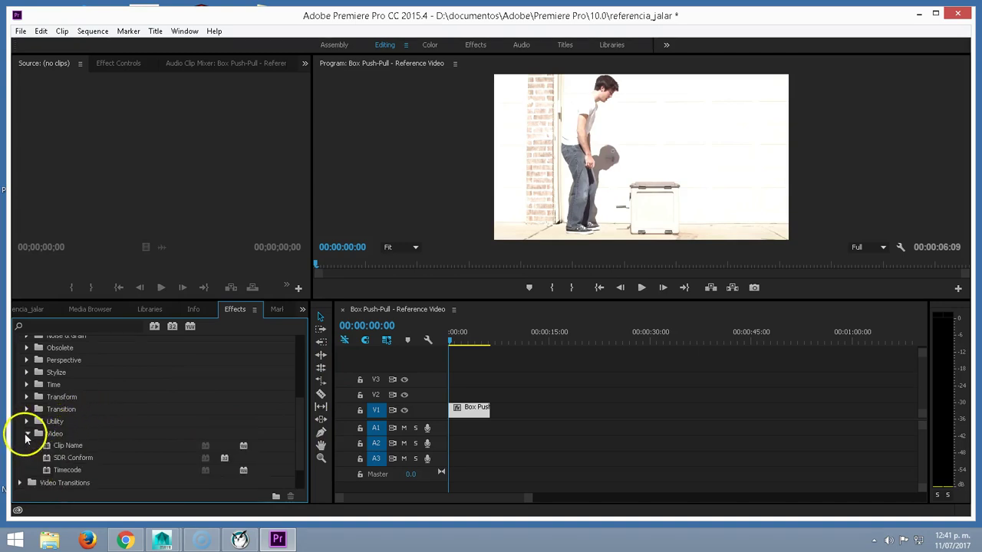
Drag the Timecode effect onto the Box Push-Pull clip on V1 and check a later frame.
left_click(69, 471)
left_click_drag(62, 476, 467, 414)
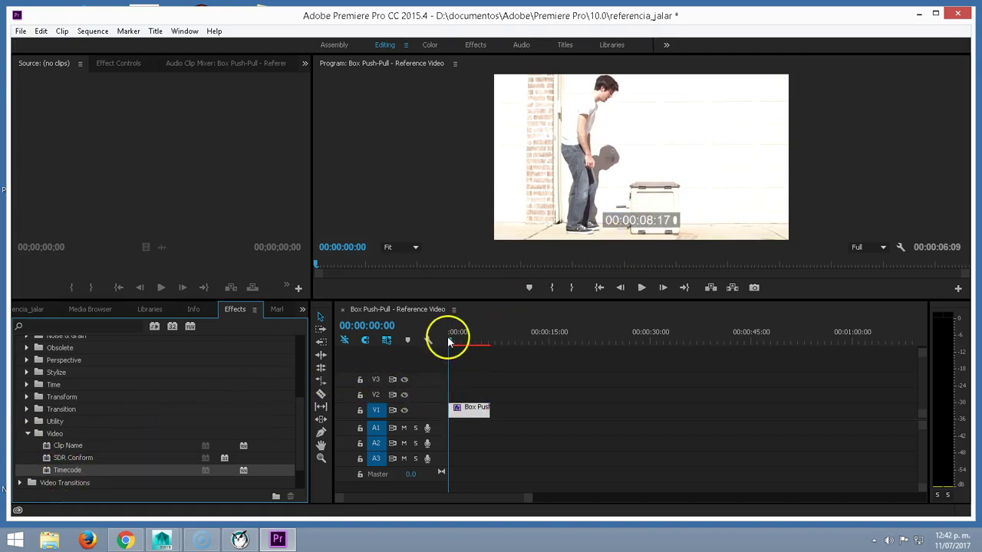
left_click_drag(450, 343, 466, 343)
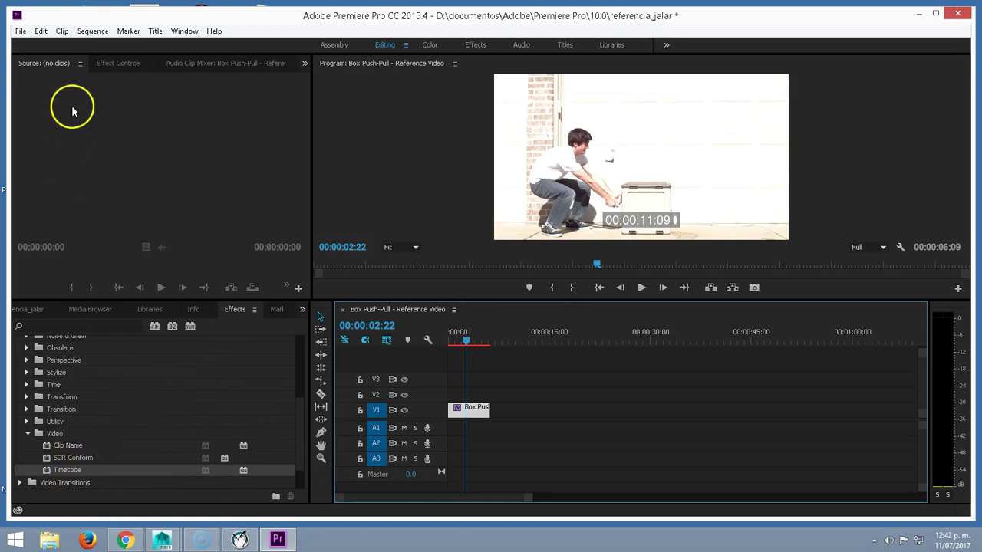
Move the Timecode overlay to Position X 1053 and enlarge it to 12% size.
left_click(62, 470)
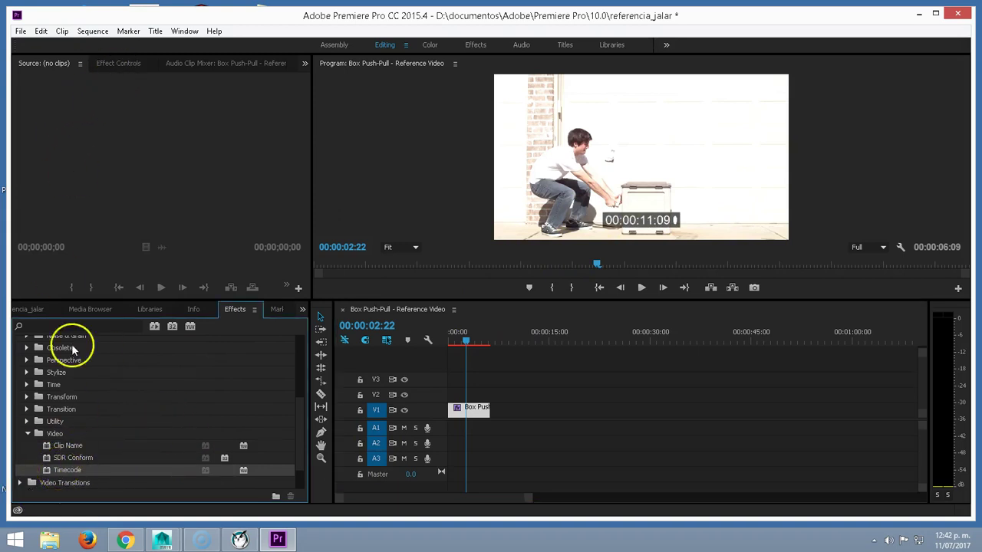
left_click(121, 65)
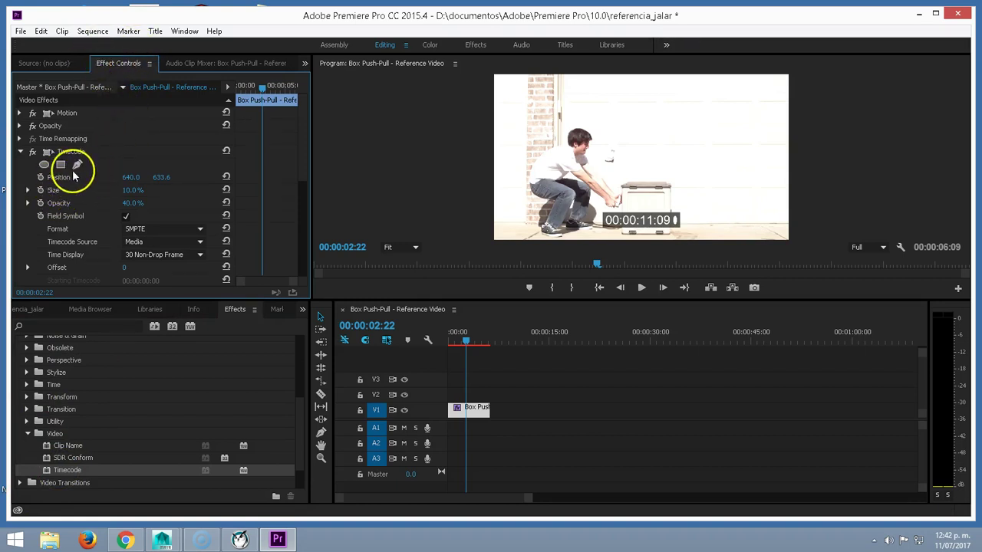
mouse_move(131, 177)
left_mouse_down()
mouse_move(259, 175)
mouse_move(408, 192)
left_mouse_up()
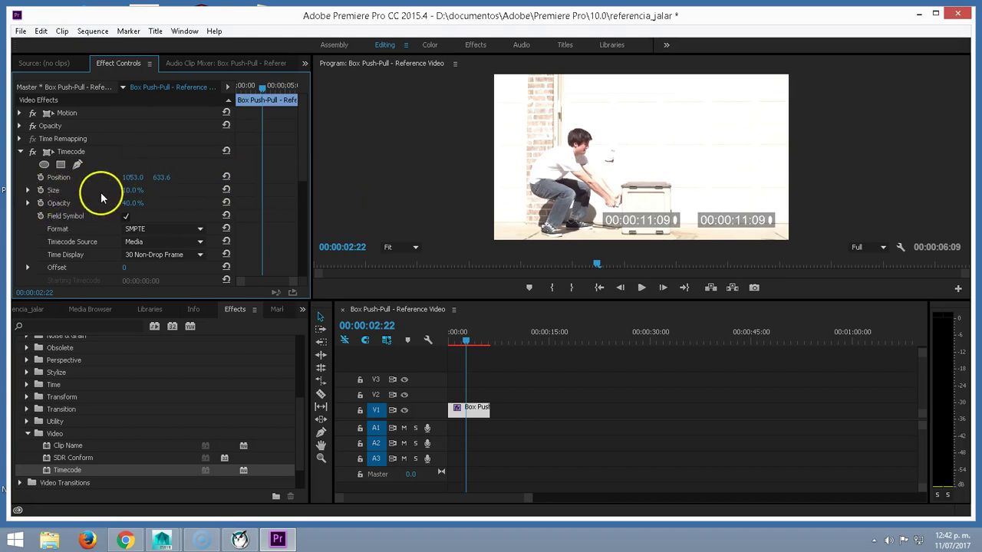
mouse_move(130, 190)
left_mouse_down()
mouse_move(169, 189)
mouse_move(131, 192)
left_mouse_up()
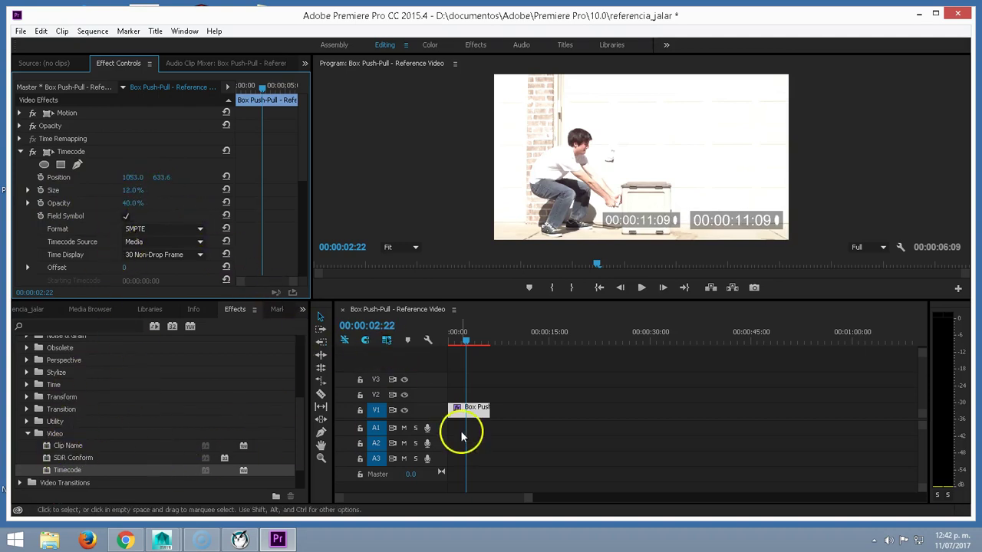
Delete the duplicate second Timecode effect from Effect Controls.
left_click(637, 213)
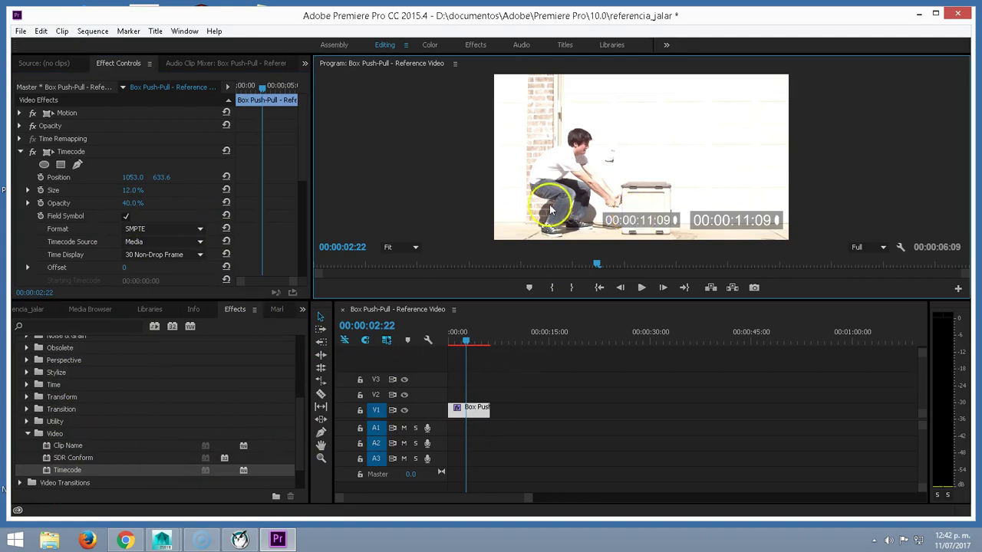
scroll(303, 184, "down", 3)
scroll(302, 223, "down", 2)
scroll(303, 239, "down", 1)
left_click(76, 164)
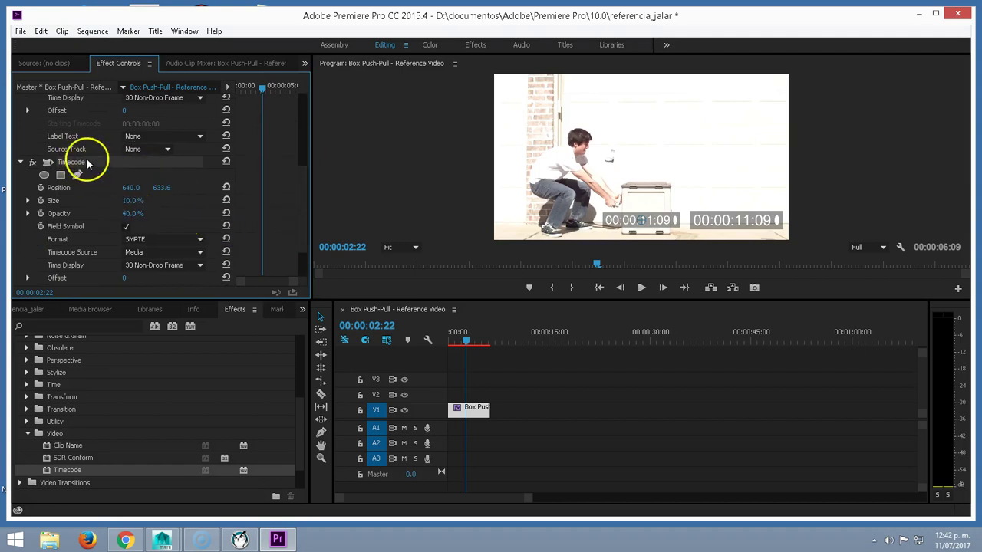
key("Delete")
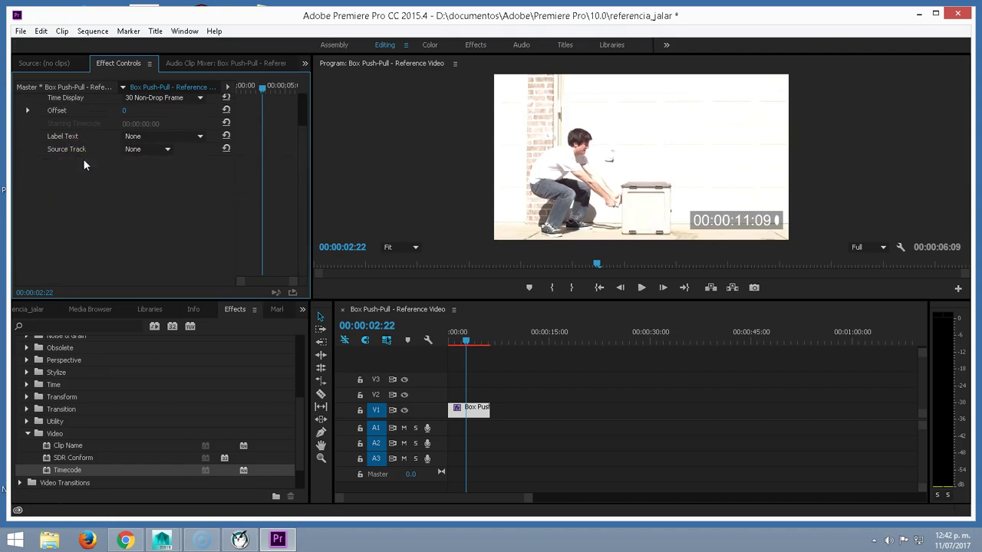
scroll(299, 153, "up", 4)
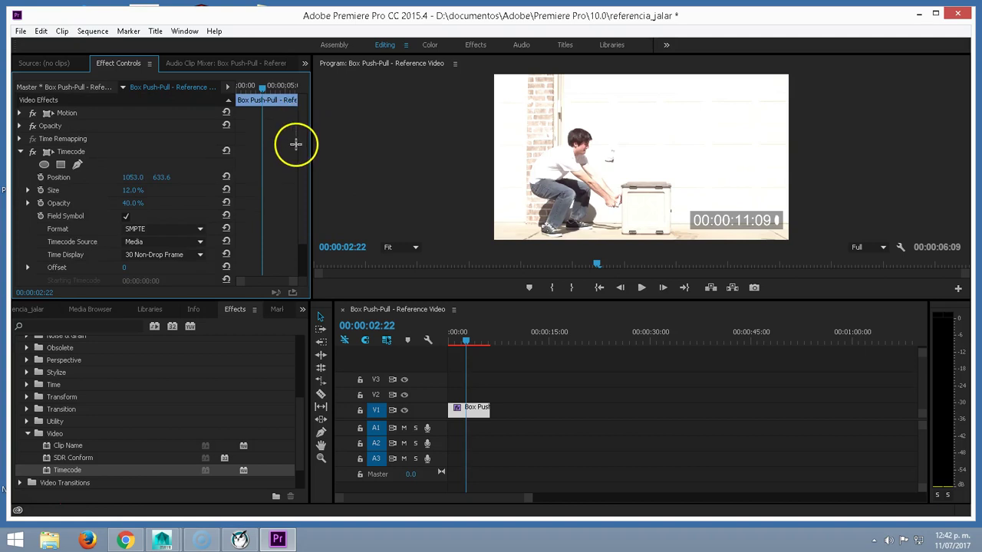
scroll(301, 165, "down", 2)
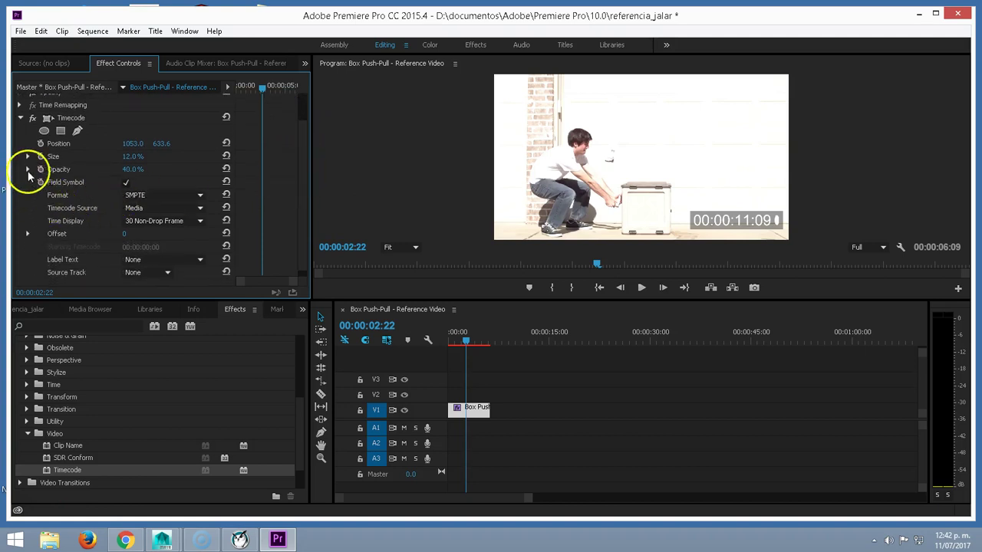
Set Timecode Format to Frames and Timecode Source to Clip, scrubbing to verify the count.
left_click(151, 195)
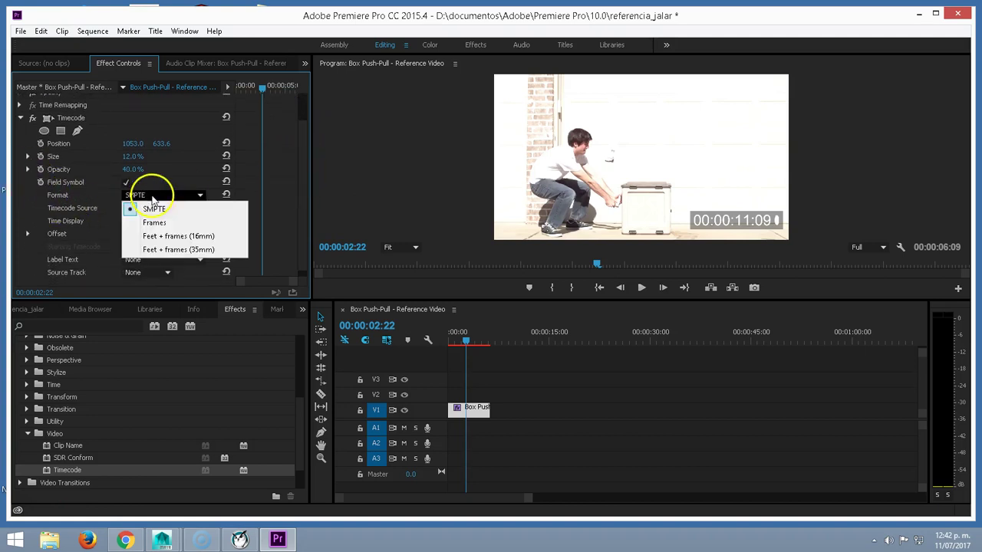
left_click(154, 223)
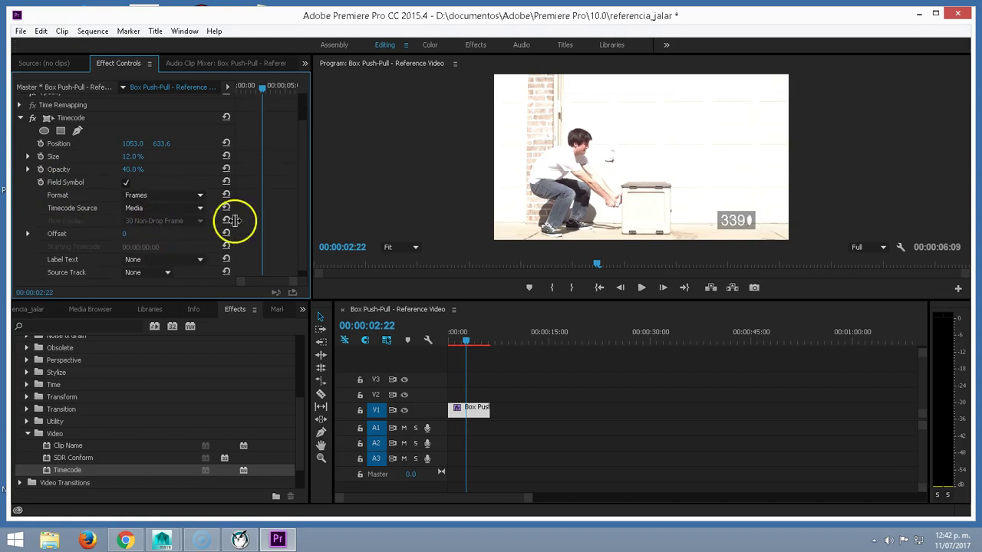
left_click_drag(464, 341, 443, 349)
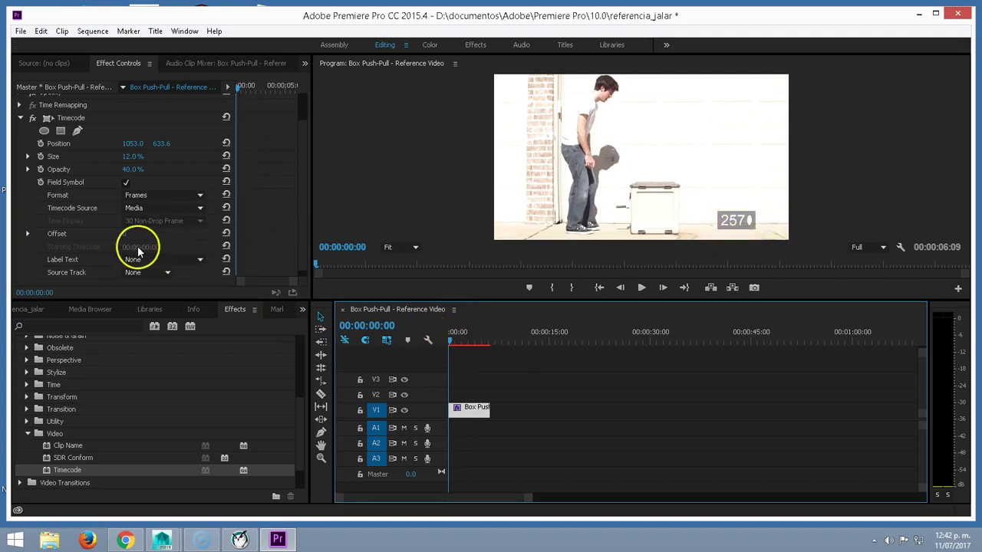
left_click(135, 209)
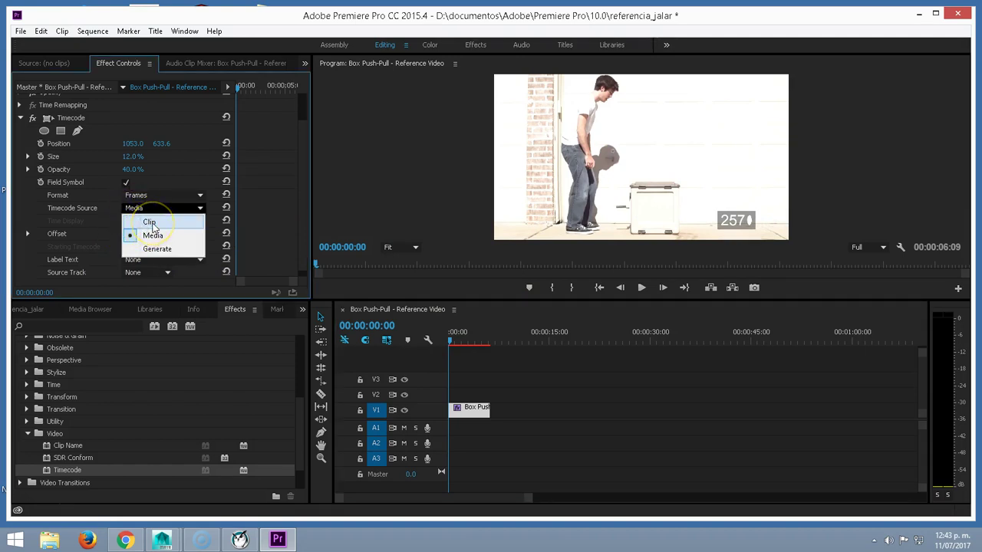
left_click(150, 223)
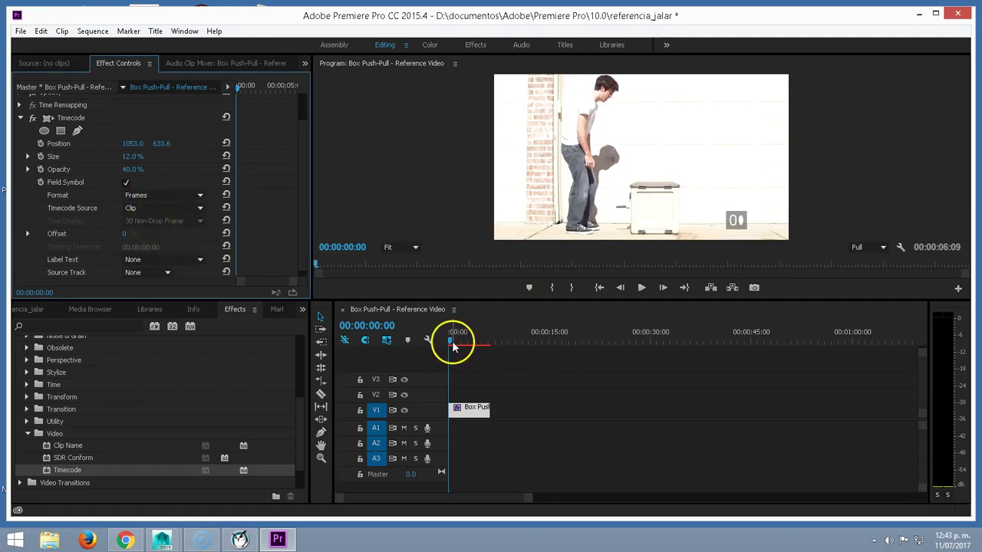
mouse_move(452, 343)
left_mouse_down()
mouse_move(486, 333)
mouse_move(417, 324)
left_mouse_up()
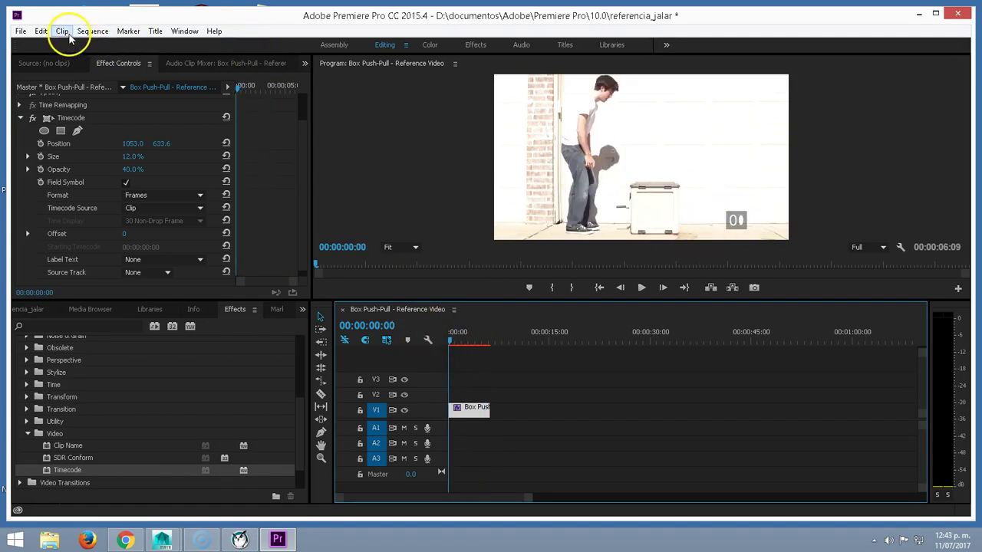
Set the media export output to Reference Video.mov on the desktop, agreeing to replace it.
left_click(21, 31)
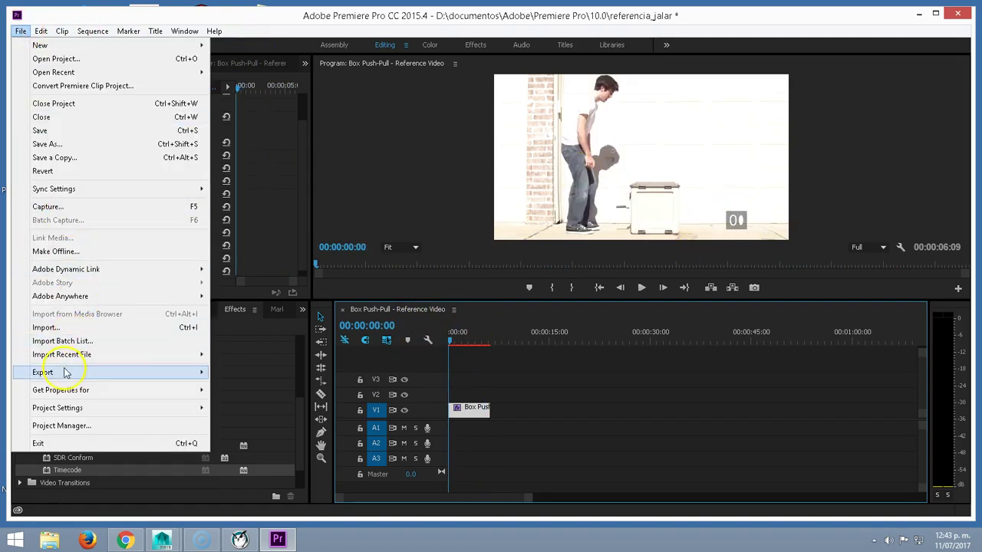
left_click(288, 377)
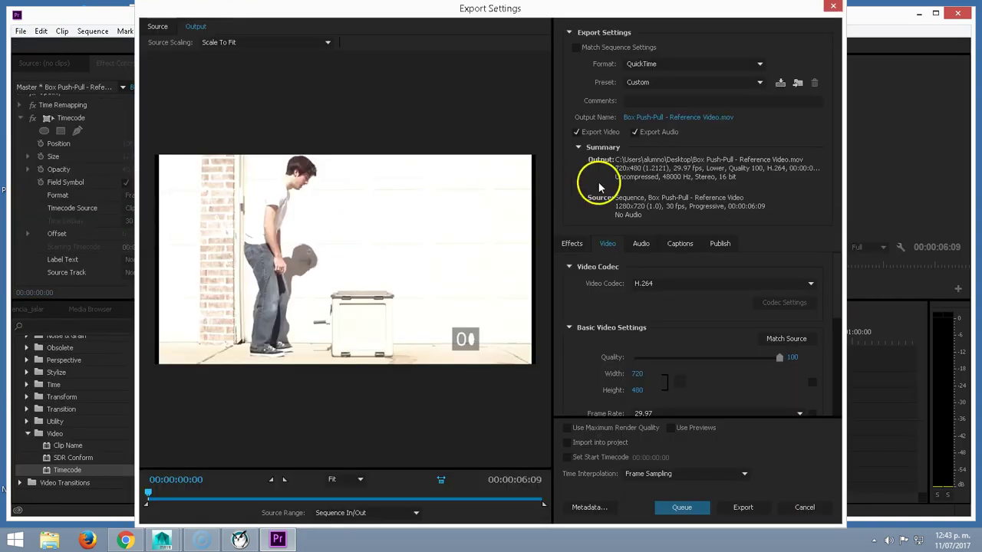
left_click(700, 119)
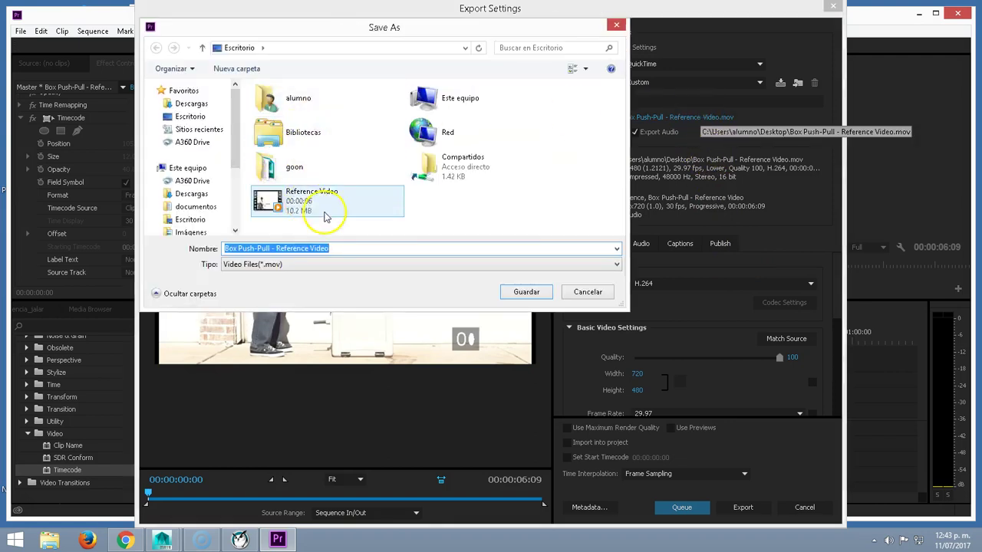
left_click(298, 201)
left_click(539, 293)
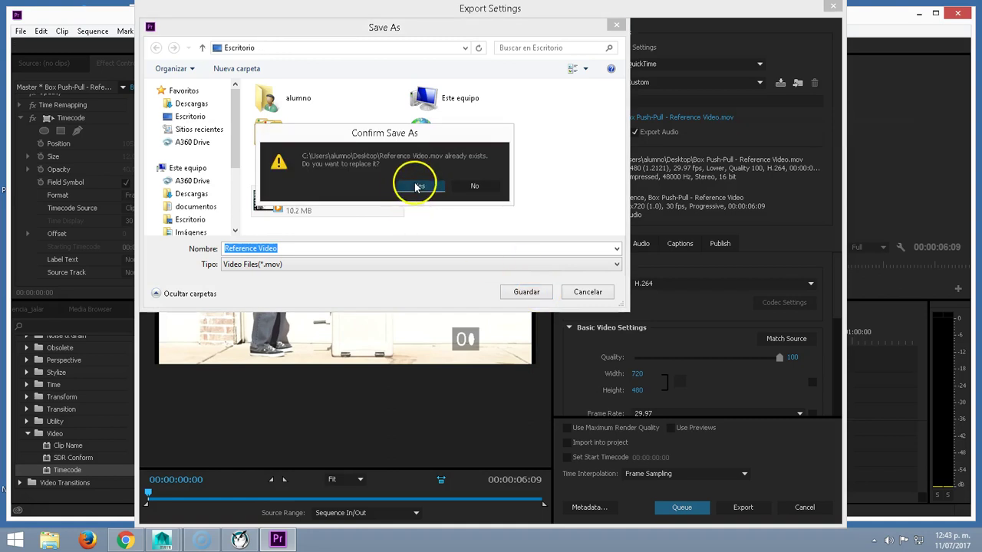
left_click(413, 187)
Uncheck Export Audio and run the export, confirming the overwrite.
left_click(635, 133)
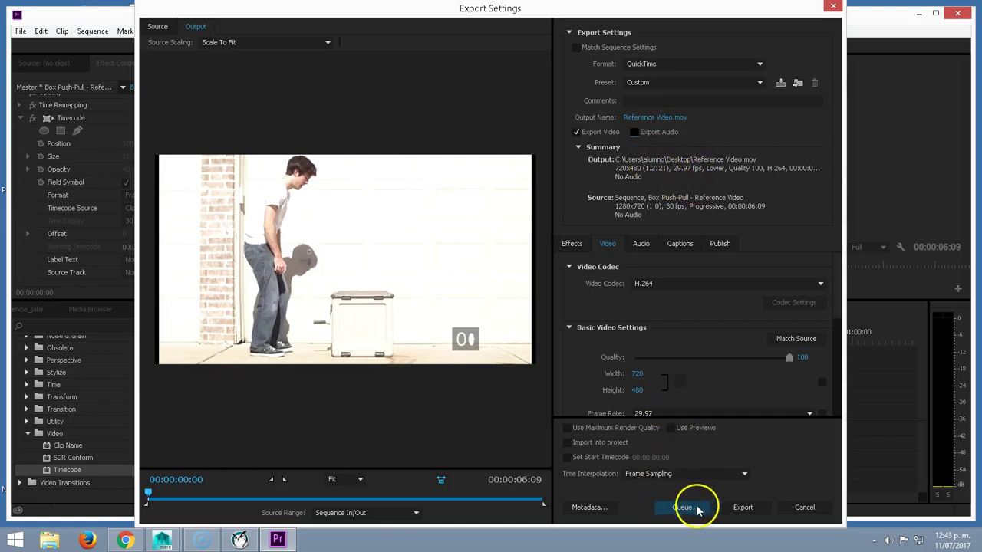
left_click(732, 508)
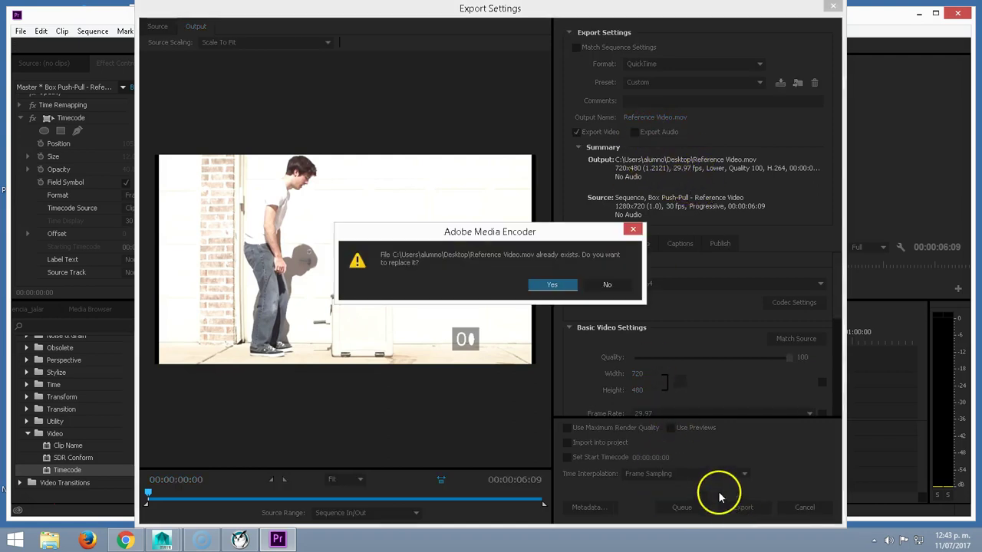
left_click(549, 298)
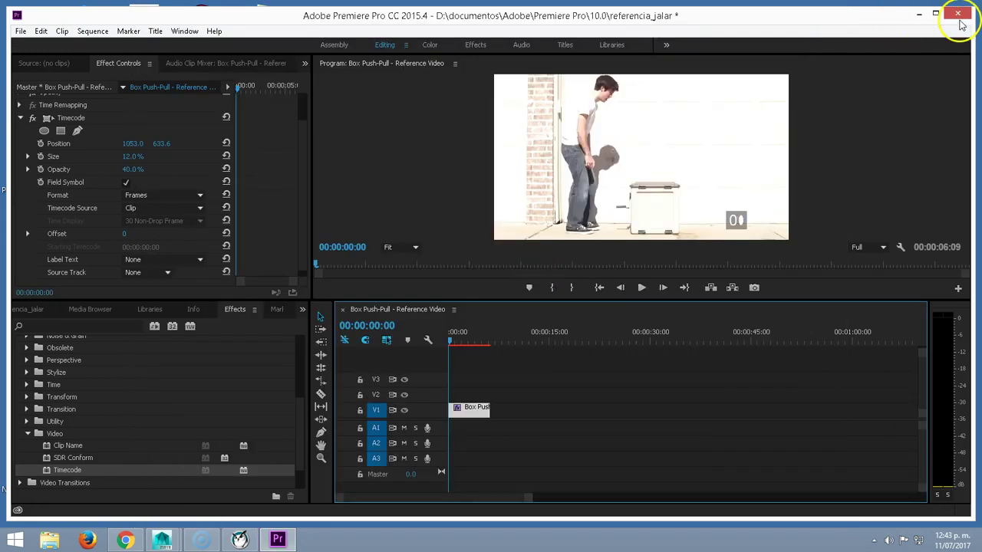
Close Premiere Pro saving the referencia_jalar project, then select the goon desktop folder.
left_click(959, 17)
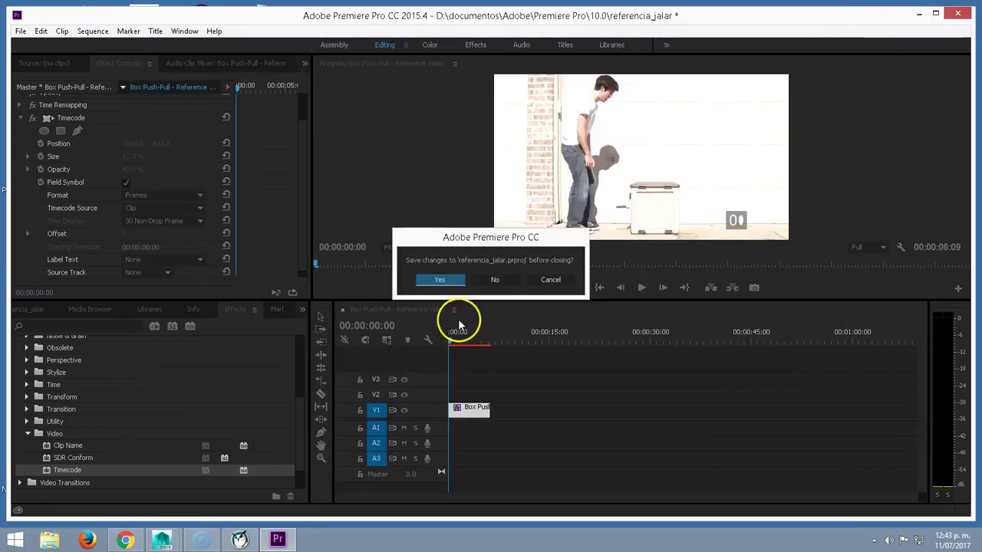
left_click(445, 277)
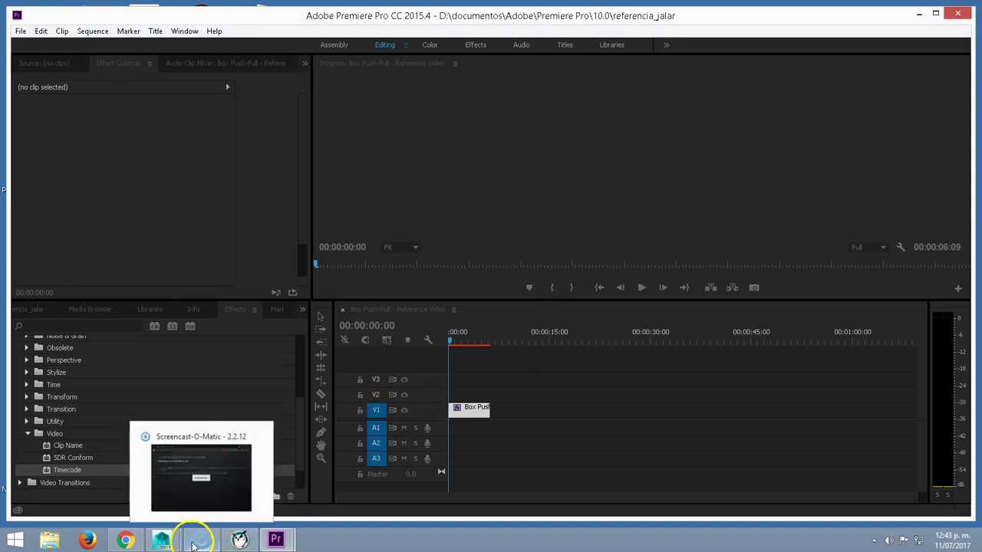
mouse_move(229, 472)
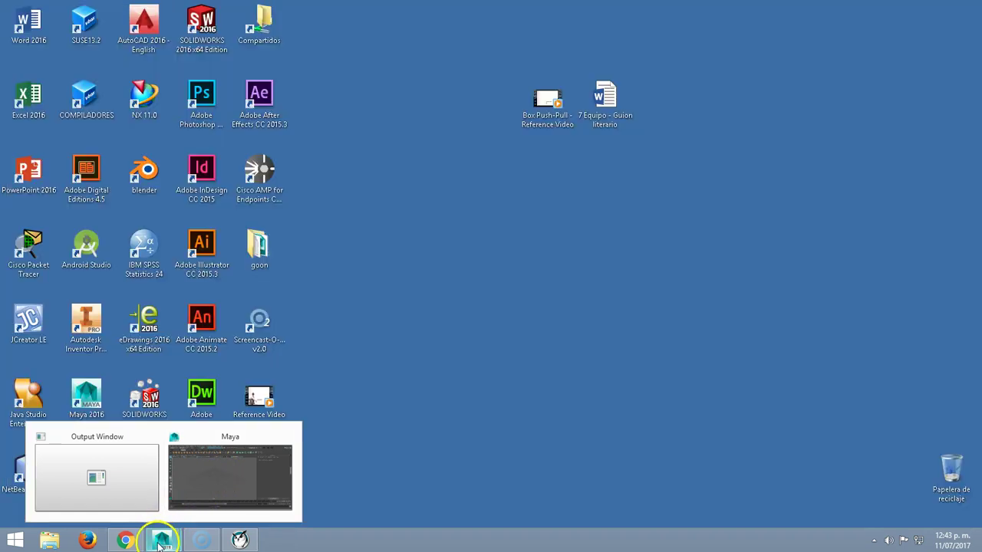
left_click(263, 244)
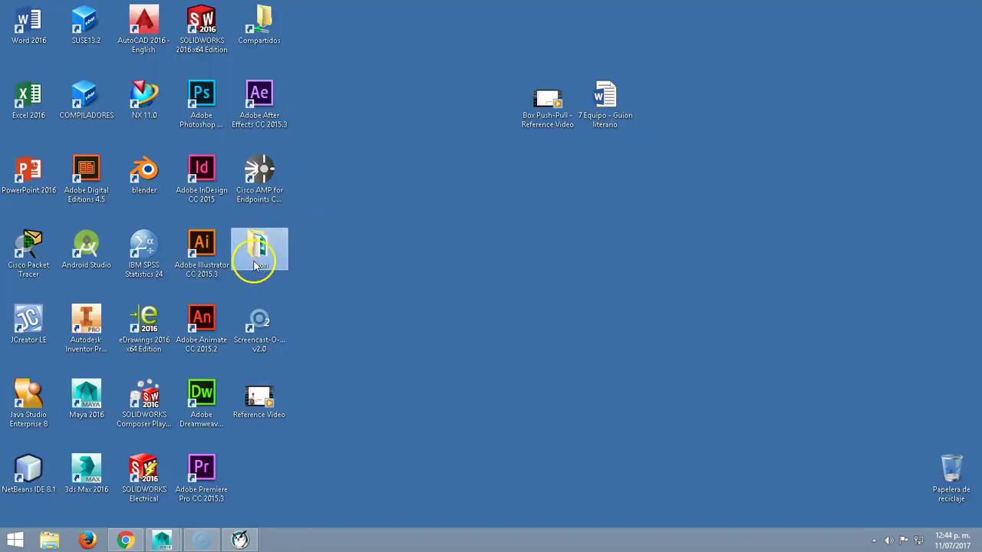
Open the goon folder and its readme, moving the folder window to the right.
double_click(266, 255)
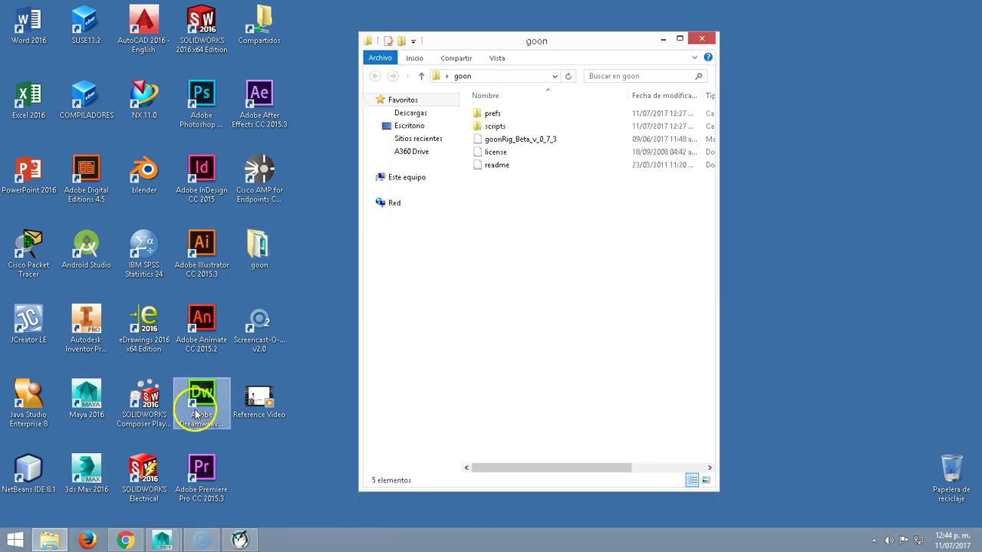
double_click(489, 169)
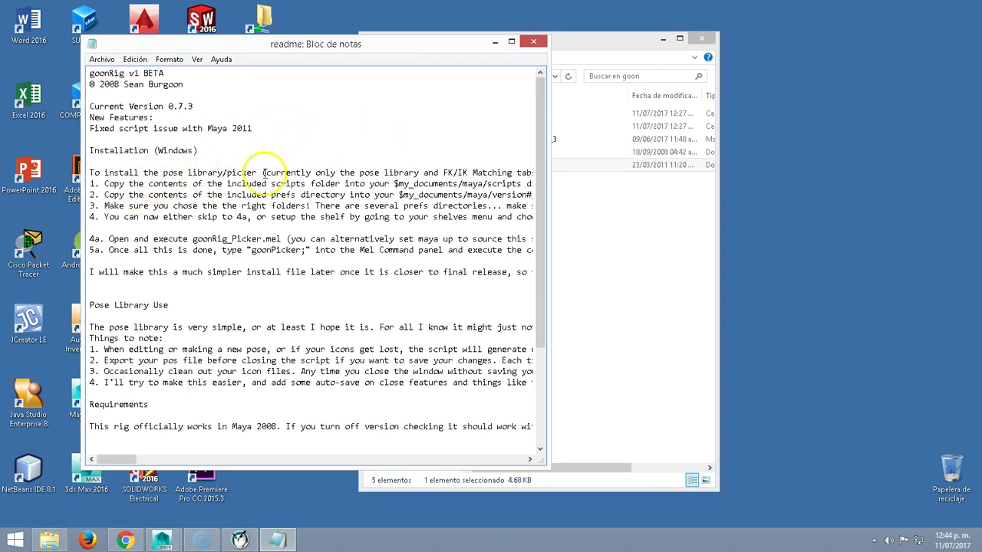
left_click(605, 39)
mouse_move(568, 40)
left_mouse_down()
mouse_move(567, 58)
mouse_move(804, 52)
left_mouse_up()
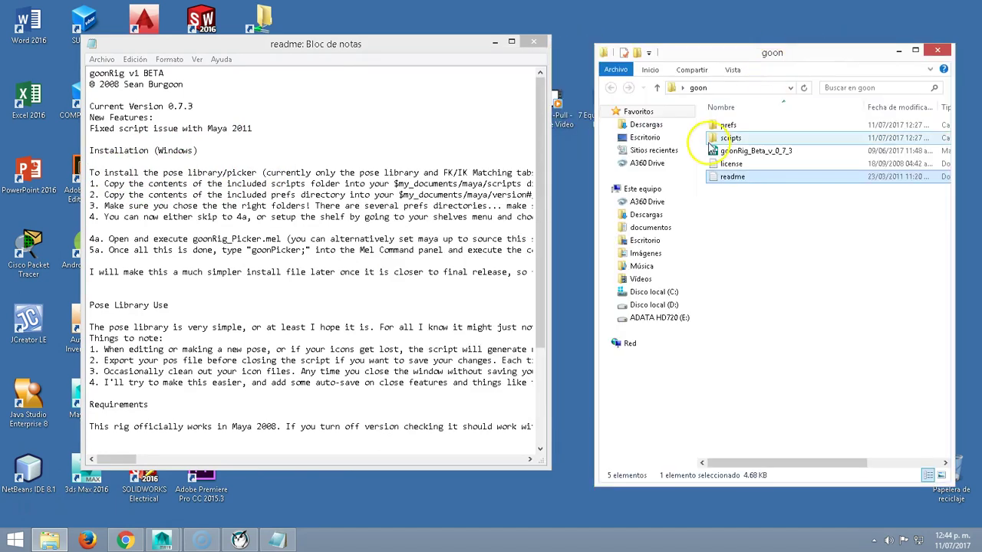
Browse goonRig's prefs, goonFiles and shelves folders, then return up to goon.
double_click(734, 126)
double_click(734, 127)
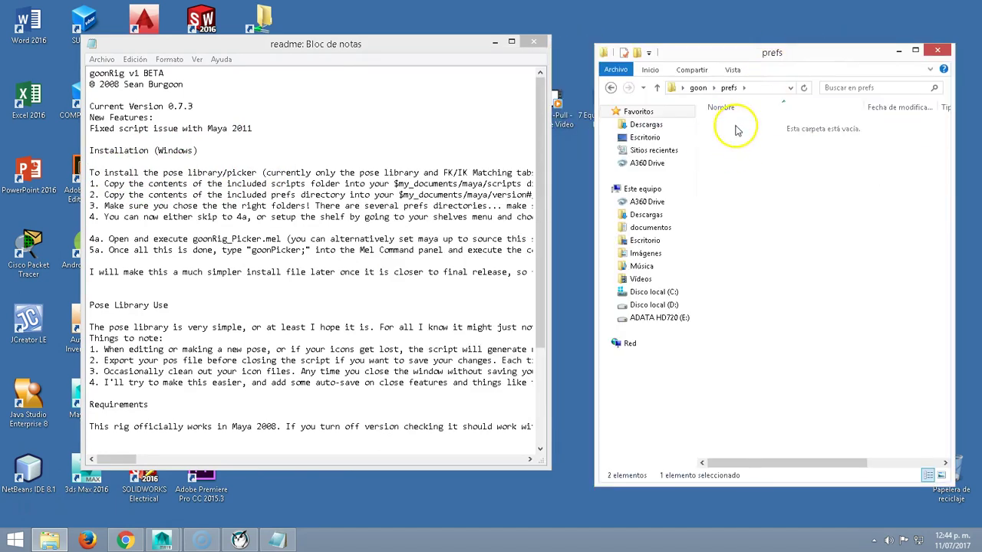
left_click(657, 88)
double_click(721, 137)
left_click(725, 127)
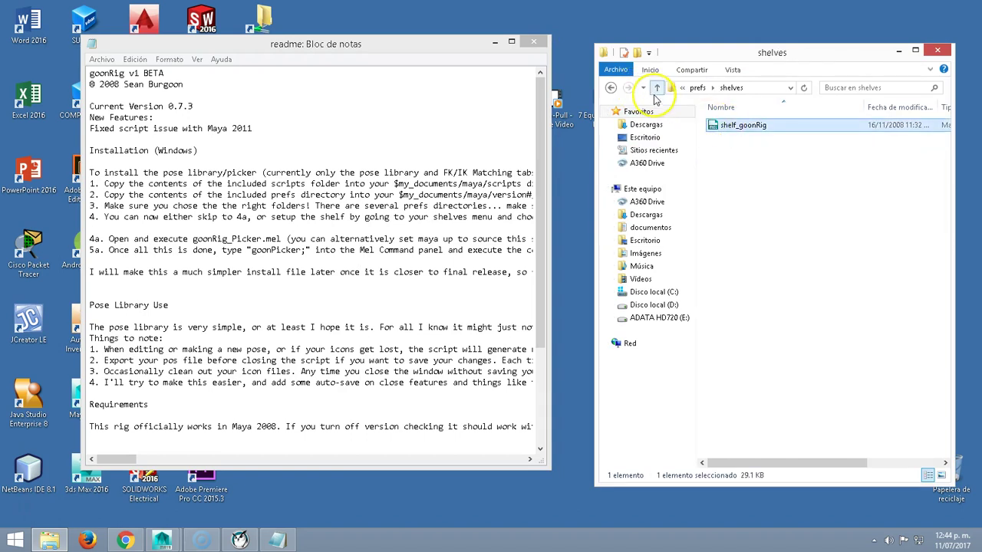
left_click(657, 88)
left_click(657, 88)
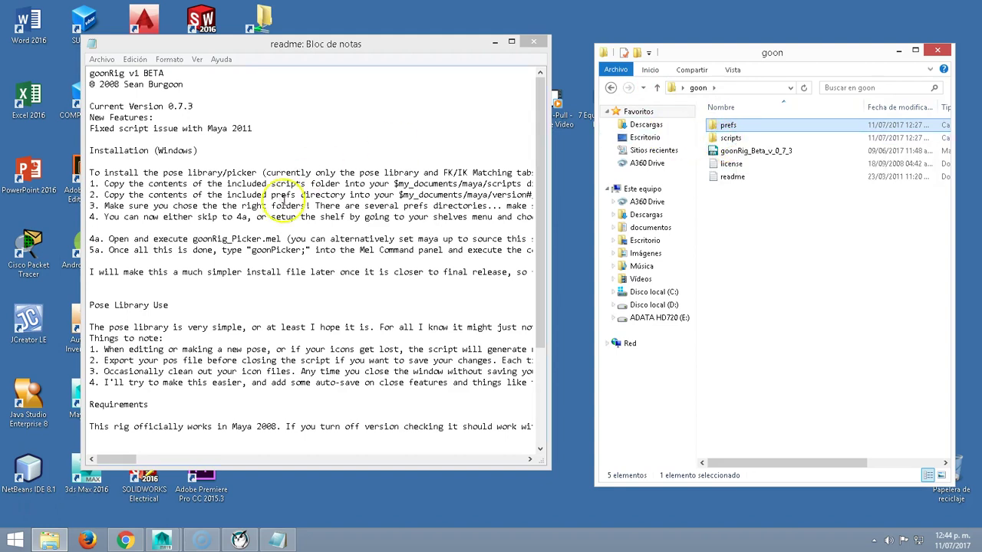
Highlight the readme's warning about choosing the right folders and reposition Notepad.
left_click(193, 217)
left_click_drag(103, 206, 301, 205)
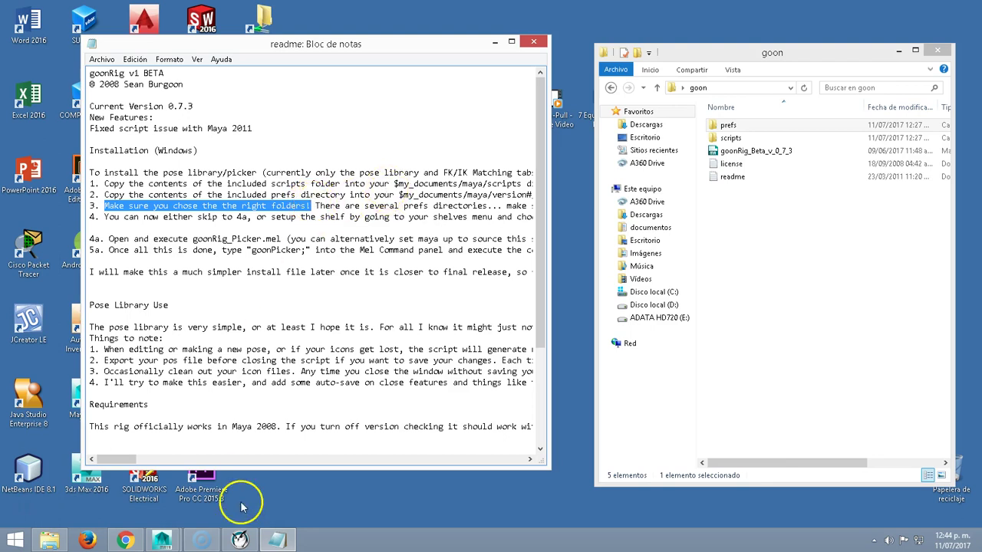
left_click_drag(125, 460, 139, 459)
left_click(305, 193)
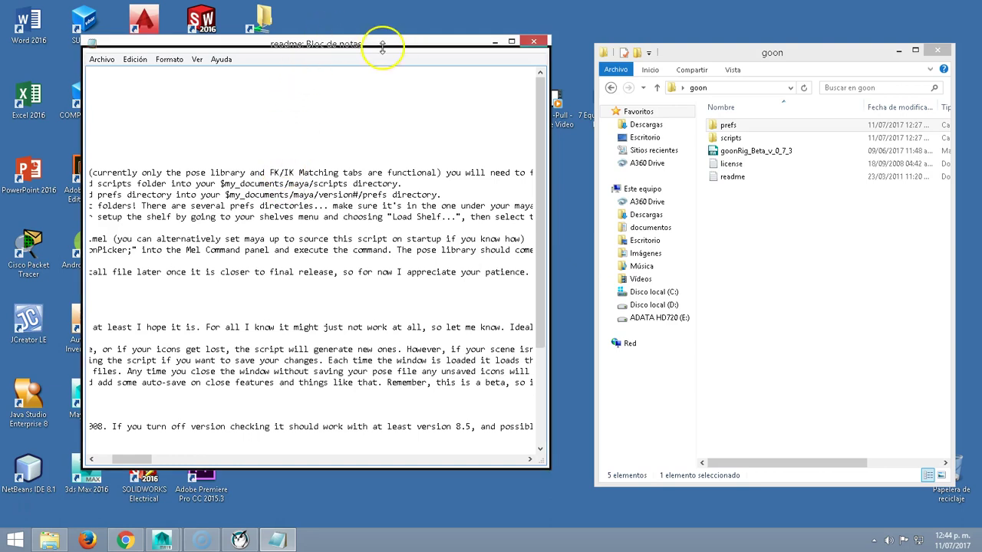
left_click_drag(376, 44, 376, 85)
double_click(261, 19)
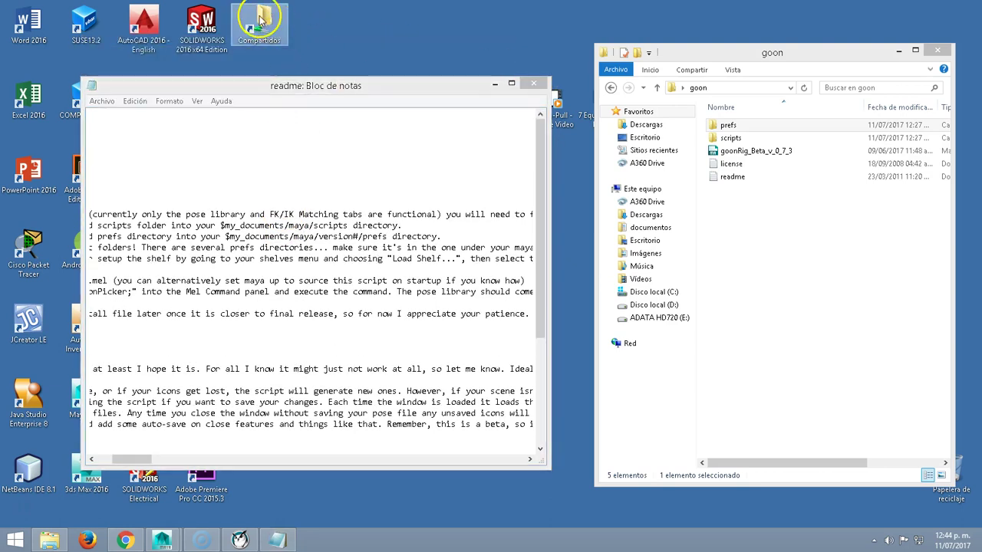
Arrange Compartidos on the left, goon on the right and the readme in the middle.
mouse_move(665, 51)
left_mouse_down()
mouse_move(138, 100)
mouse_move(104, 69)
left_mouse_up()
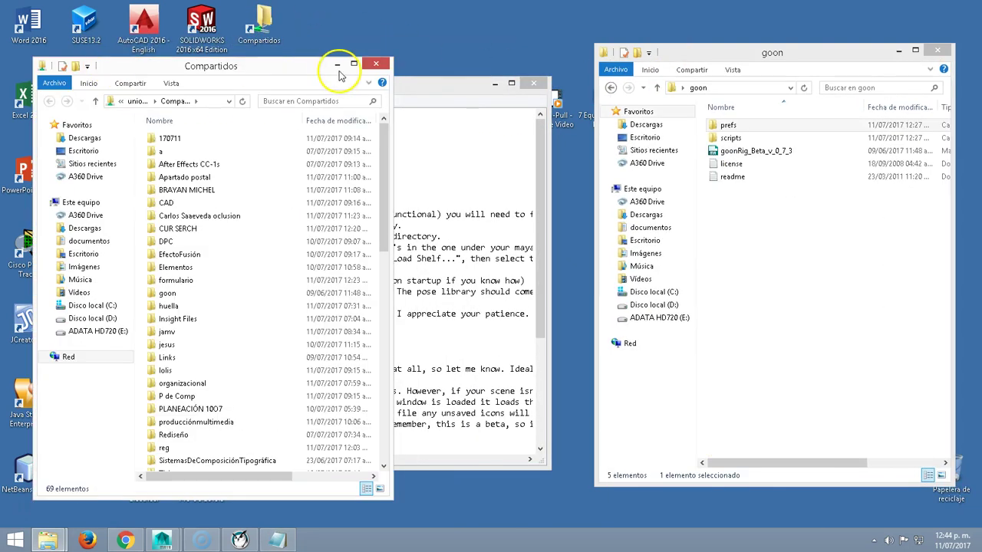
left_click_drag(551, 160, 359, 164)
mouse_move(253, 88)
left_mouse_down()
mouse_move(243, 98)
mouse_move(524, 114)
left_mouse_up()
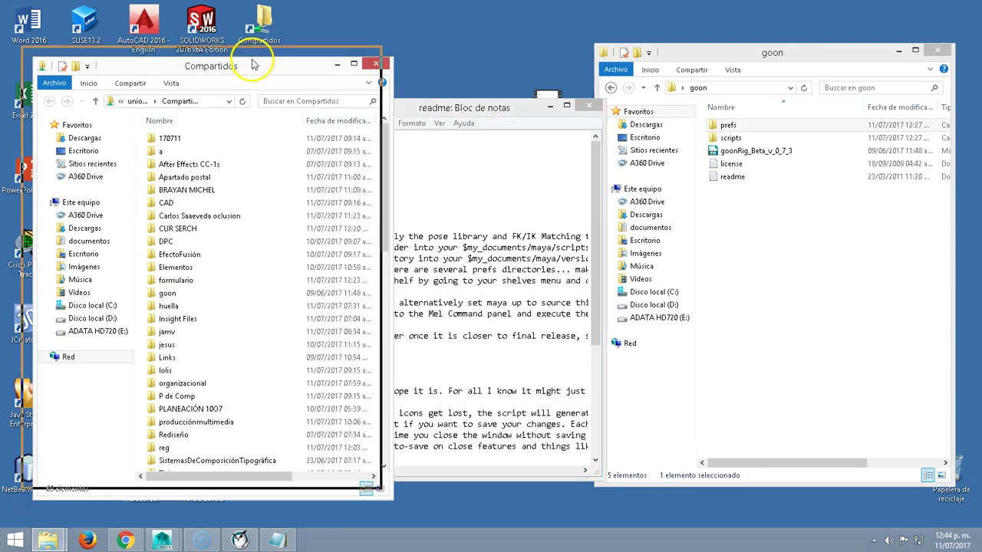
left_click_drag(259, 37, 246, 24)
left_click_drag(379, 98, 296, 97)
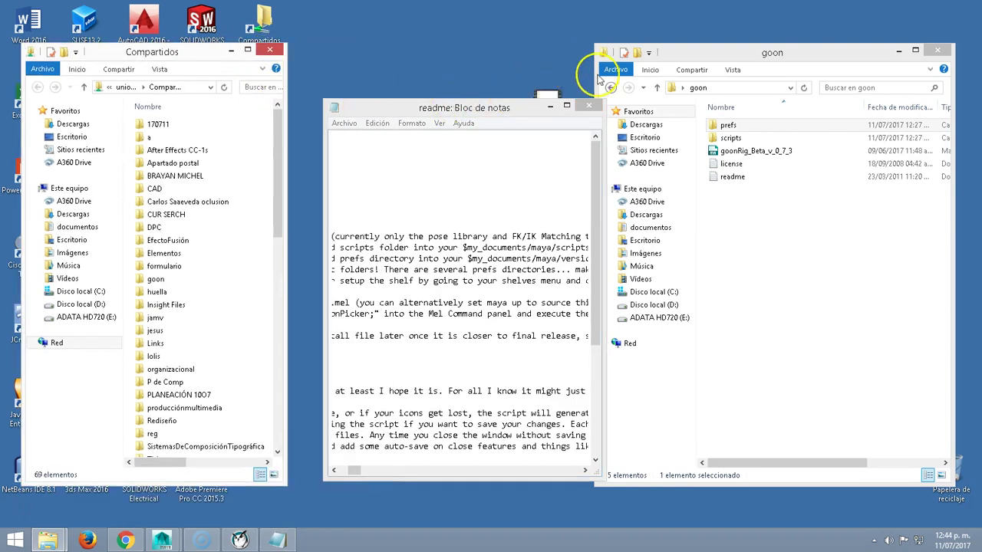
left_click_drag(593, 80, 634, 80)
left_click_drag(528, 108, 500, 69)
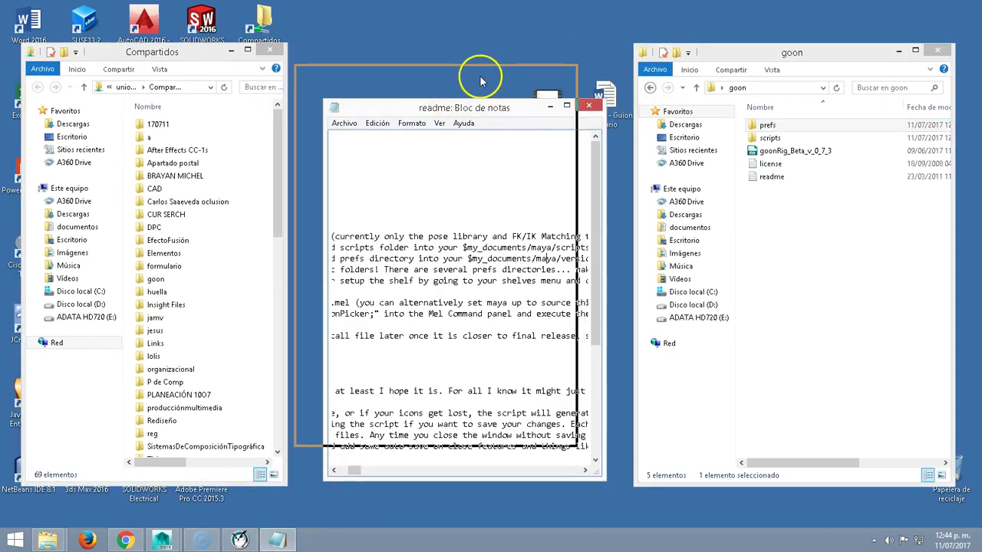
Open documentos > maya > scripts in the left window.
left_click(77, 227)
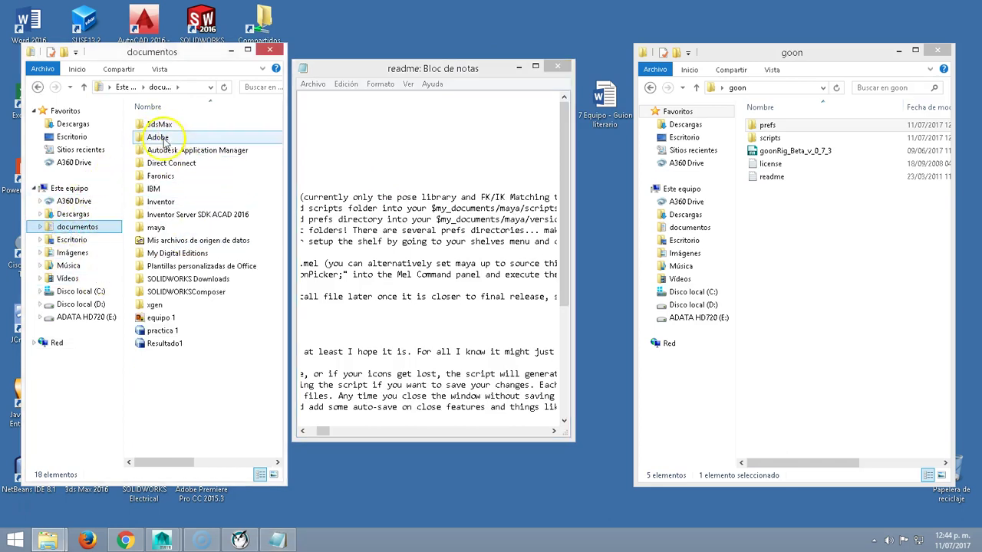
double_click(156, 228)
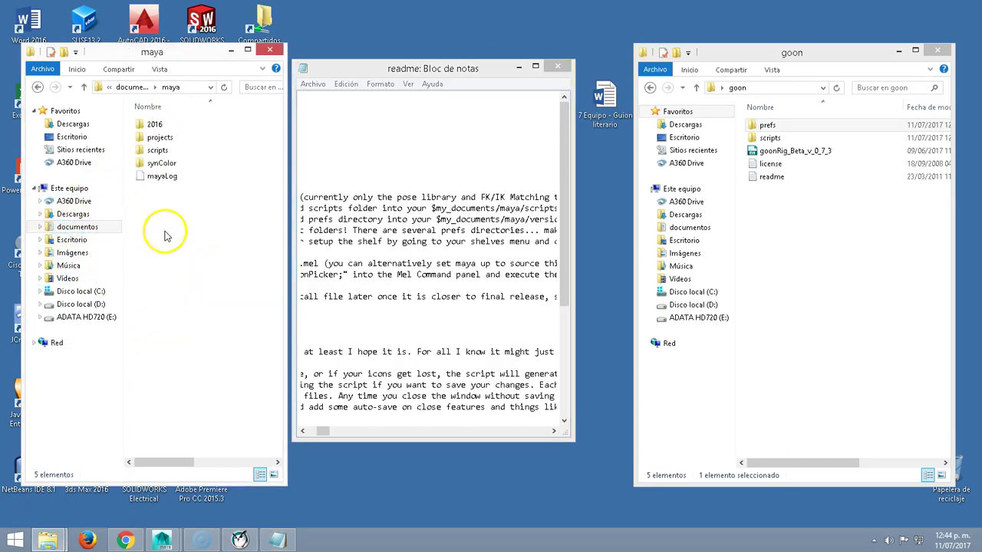
left_click(453, 178)
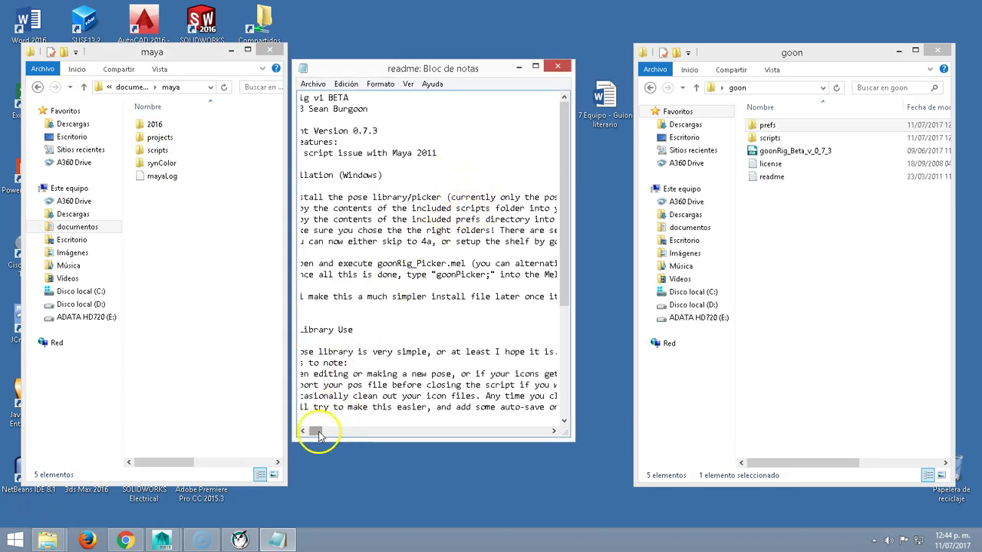
left_click_drag(316, 431, 328, 434)
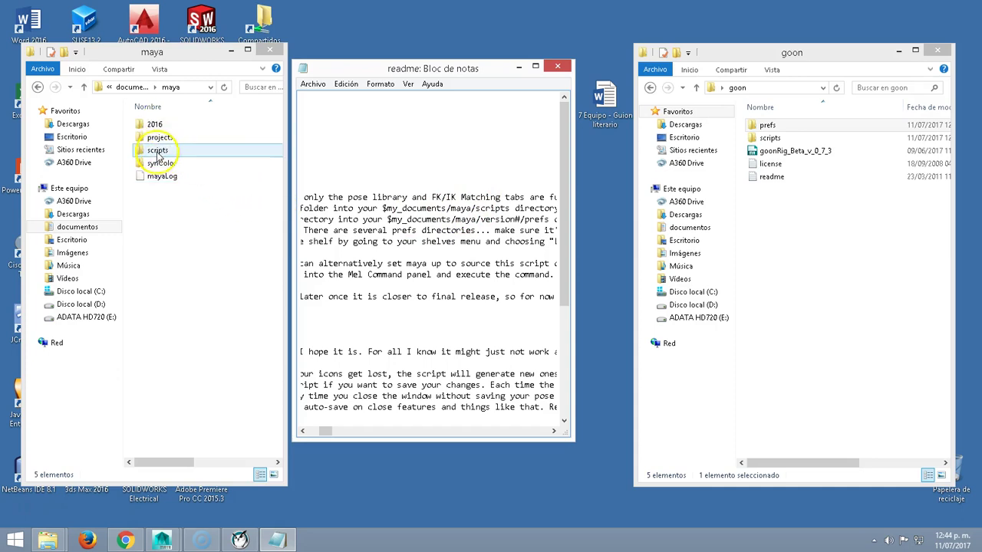
left_click(158, 152)
double_click(158, 152)
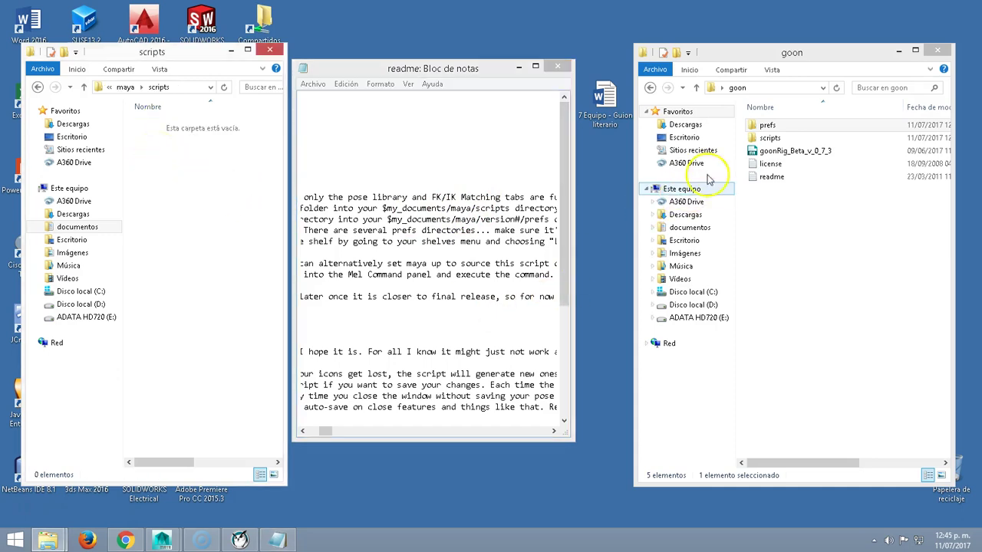
Drag goon's scripts folder into maya\scripts, then go back up to the maya folder.
left_click_drag(769, 138, 232, 158)
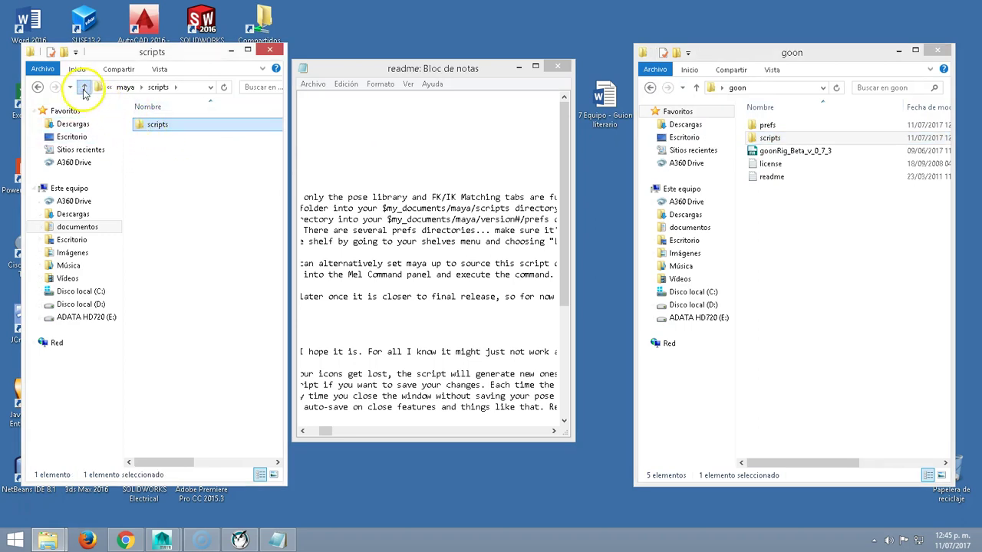
left_click(85, 87)
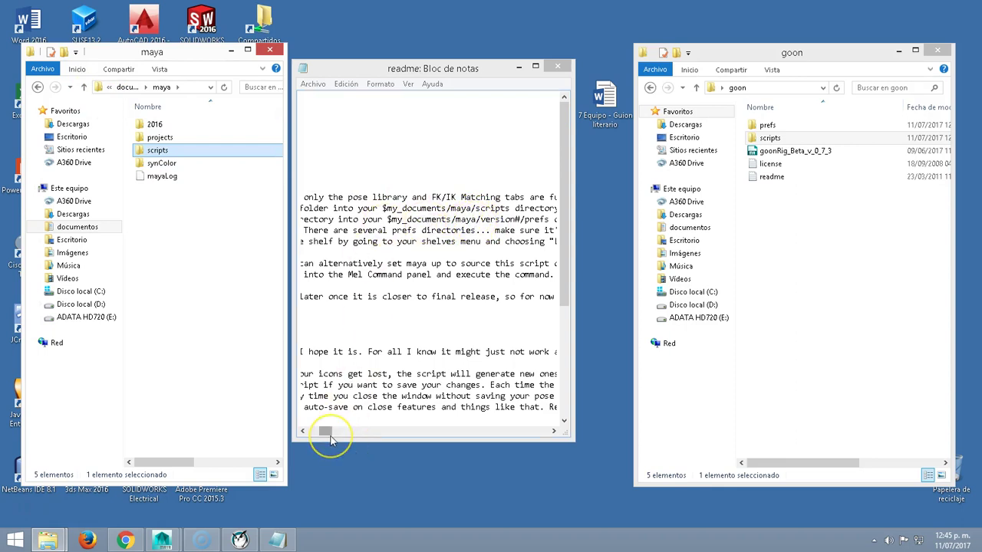
left_click_drag(332, 439, 336, 440)
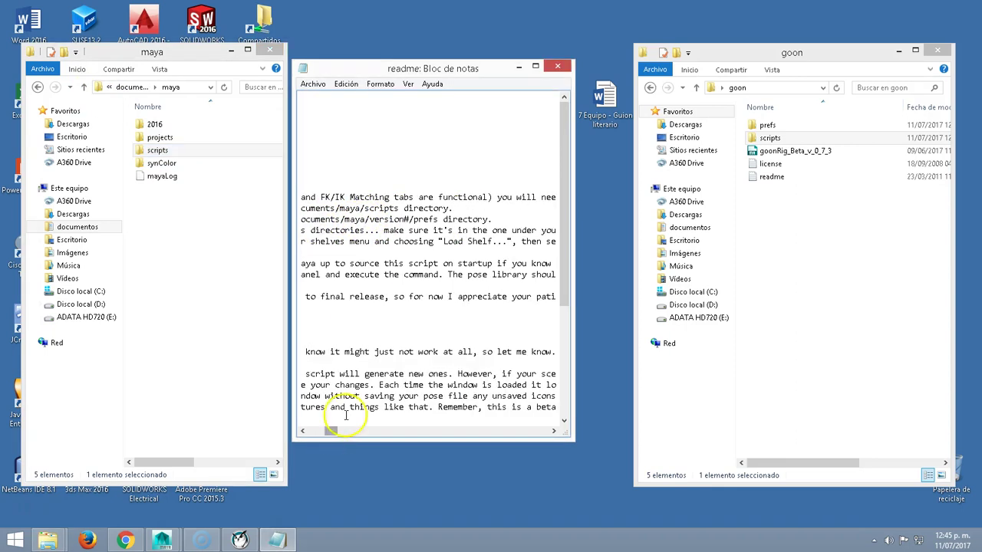
left_click_drag(332, 435, 329, 435)
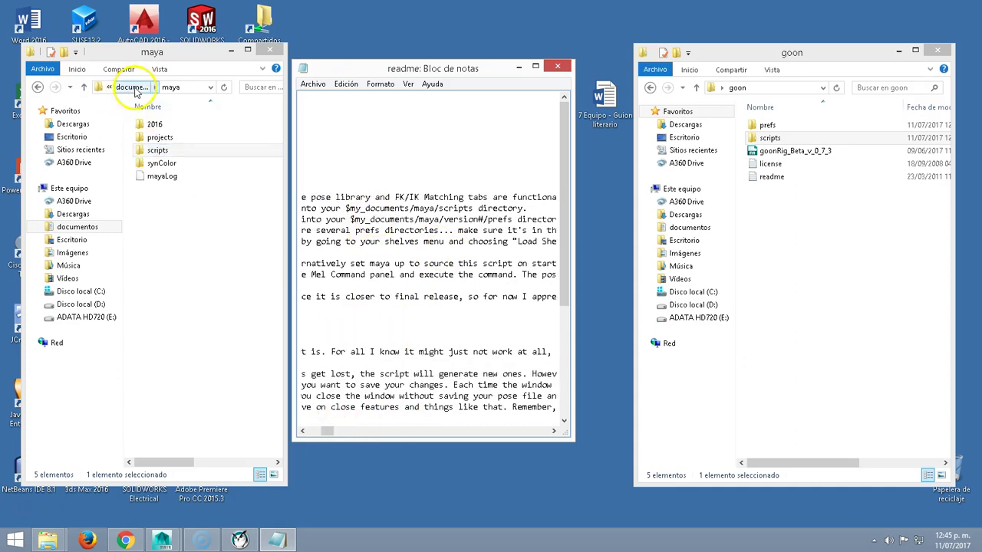
left_click(175, 87)
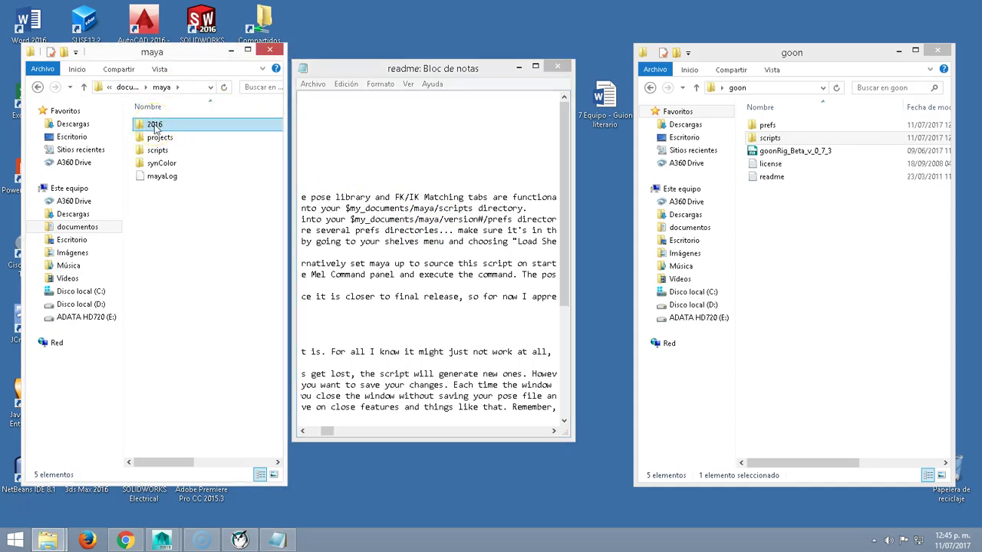
Copy shelf_goonRig into maya\2016\prefs\shelves.
double_click(154, 125)
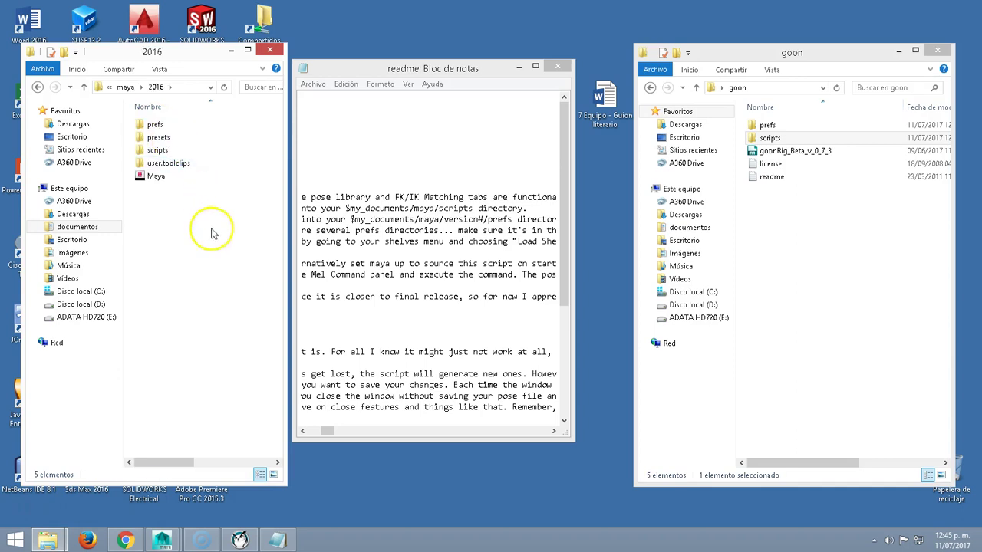
double_click(156, 126)
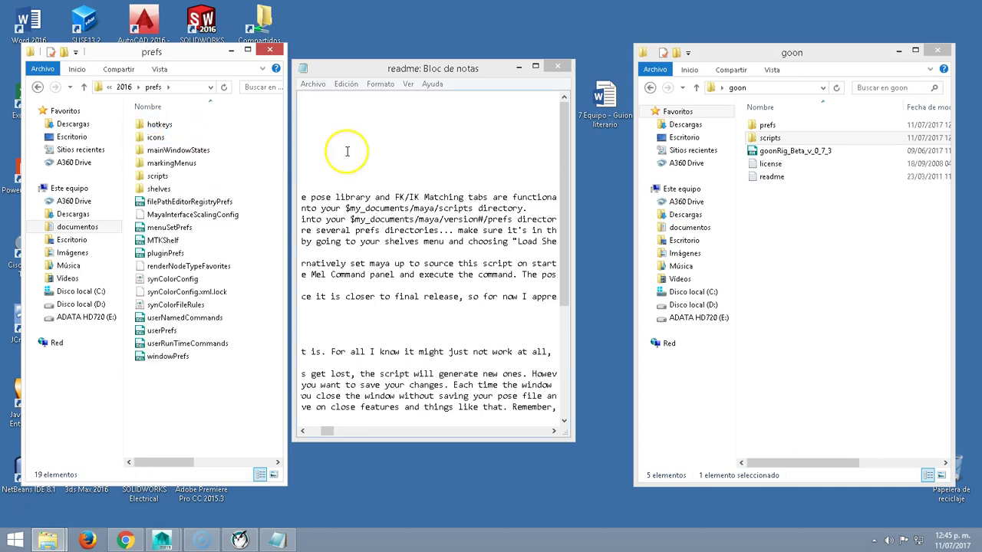
double_click(768, 125)
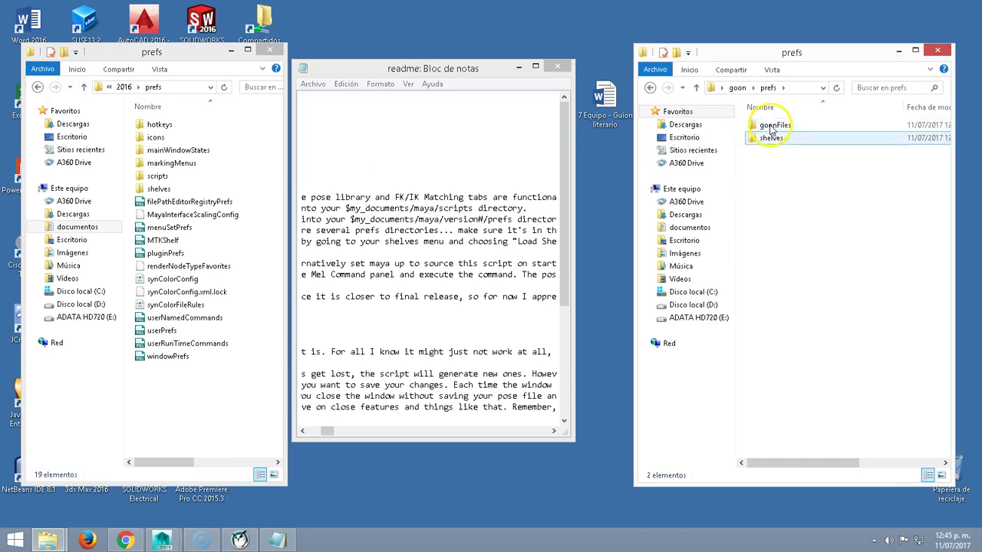
left_click_drag(771, 138, 159, 195)
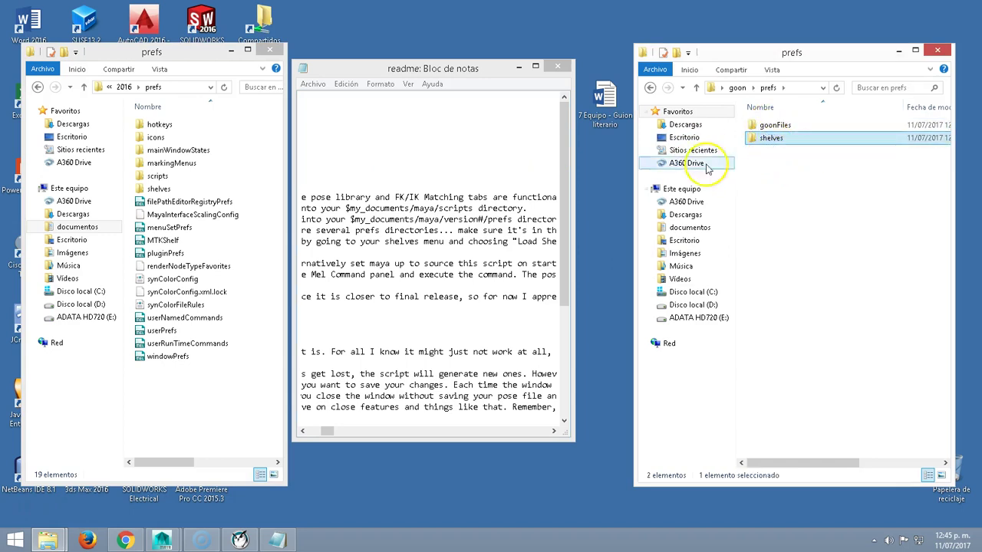
double_click(159, 190)
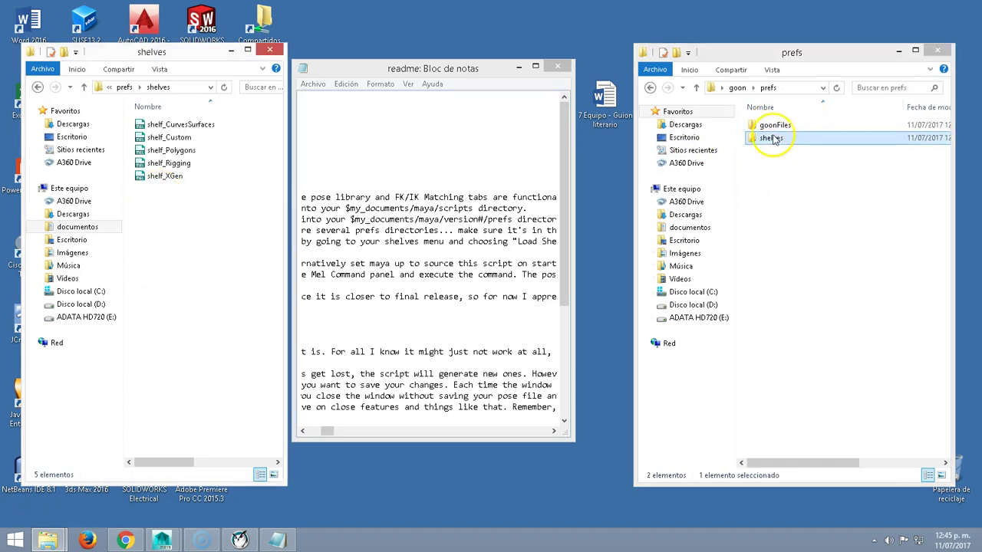
double_click(771, 138)
left_click_drag(775, 125, 175, 261)
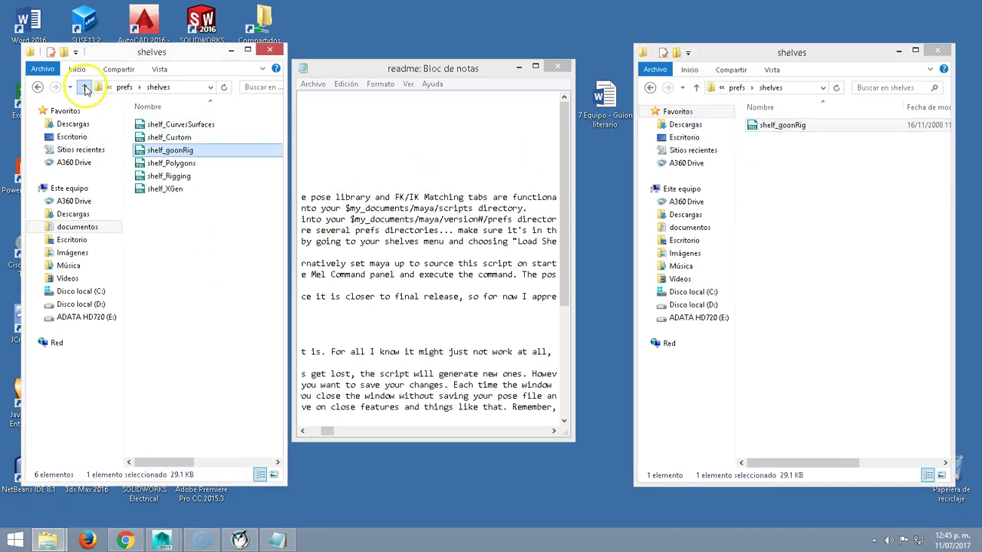
left_click(84, 87)
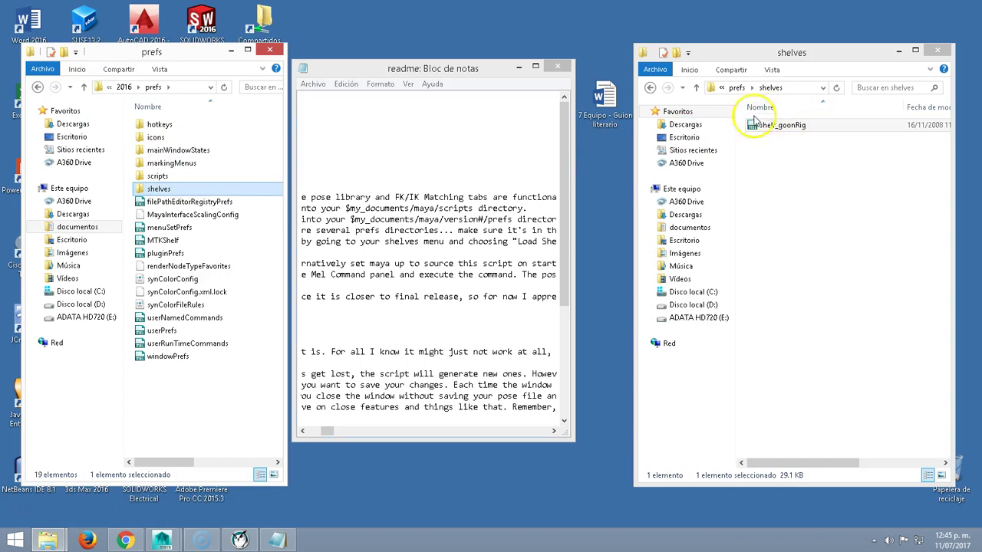
Copy all nine goonFiles items into maya\2016\prefs and go up to the 2016 folder.
left_click(697, 90)
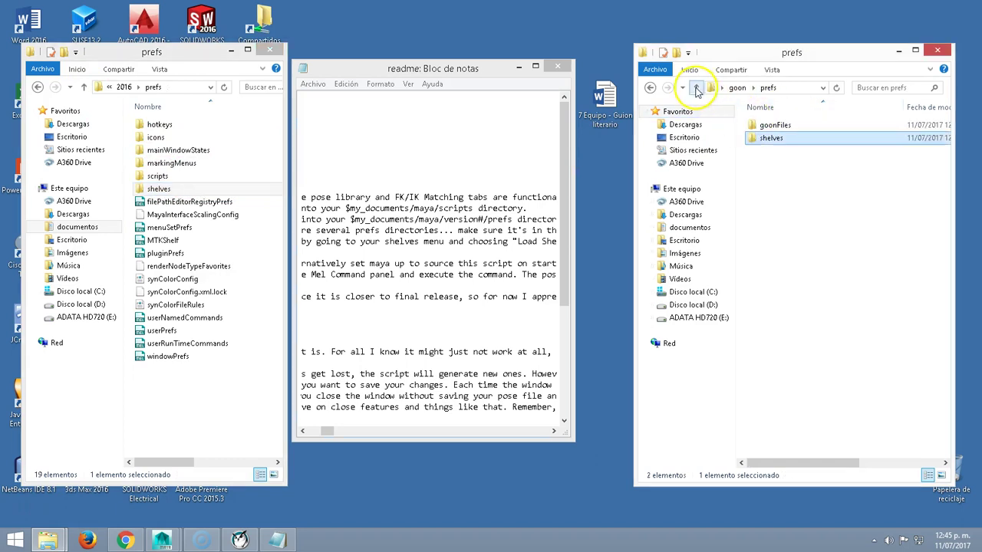
double_click(777, 125)
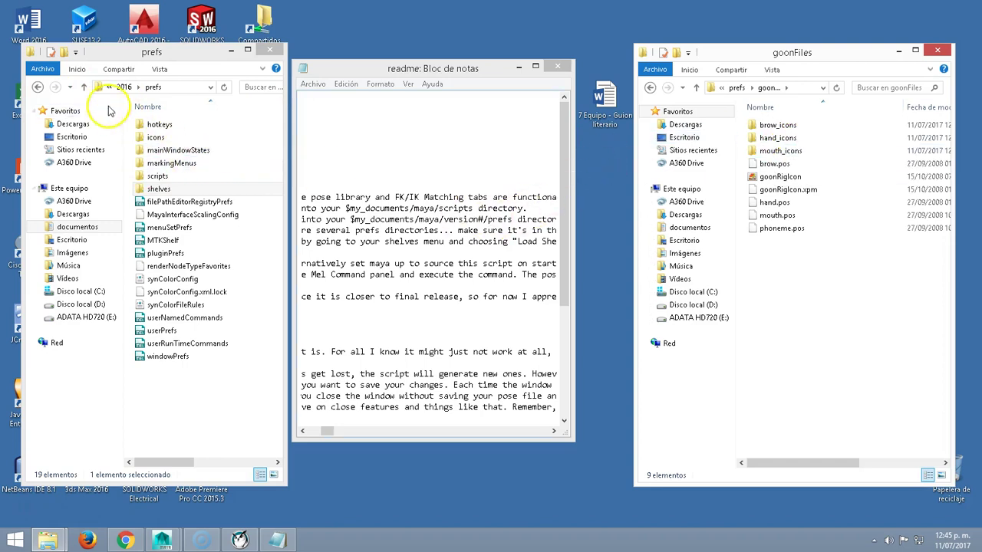
left_click(71, 87)
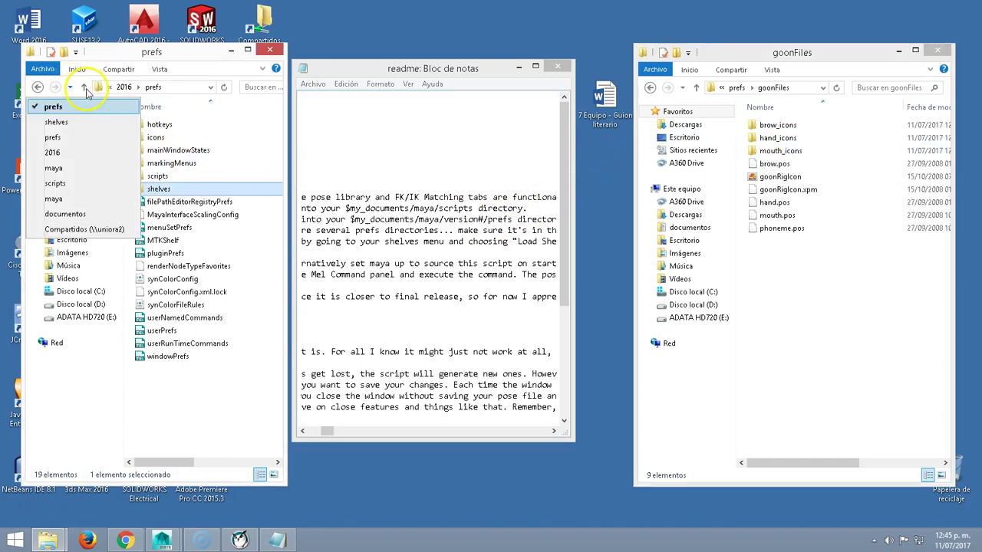
left_click(85, 88)
double_click(159, 126)
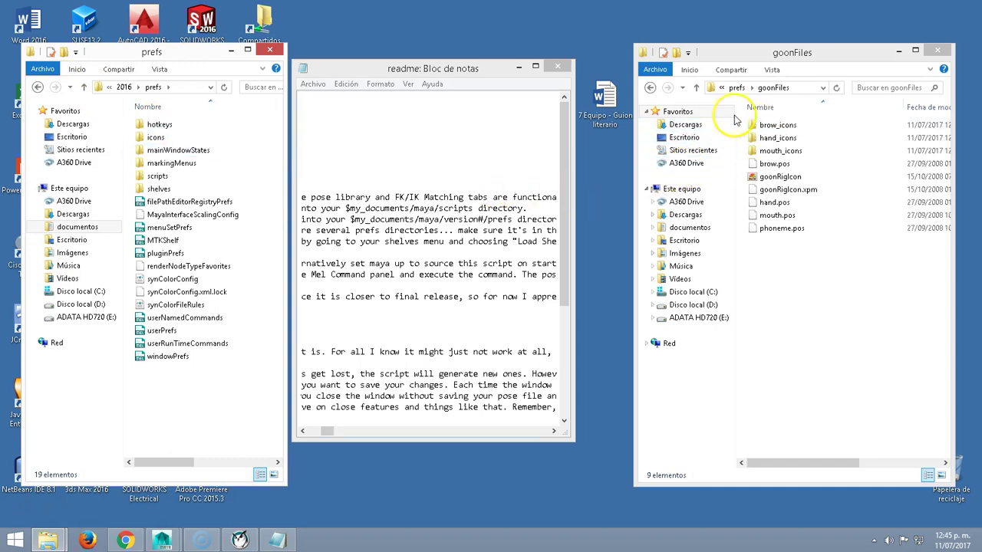
left_click(820, 273)
mouse_move(839, 276)
left_mouse_down()
mouse_move(748, 115)
mouse_move(174, 435)
left_mouse_up()
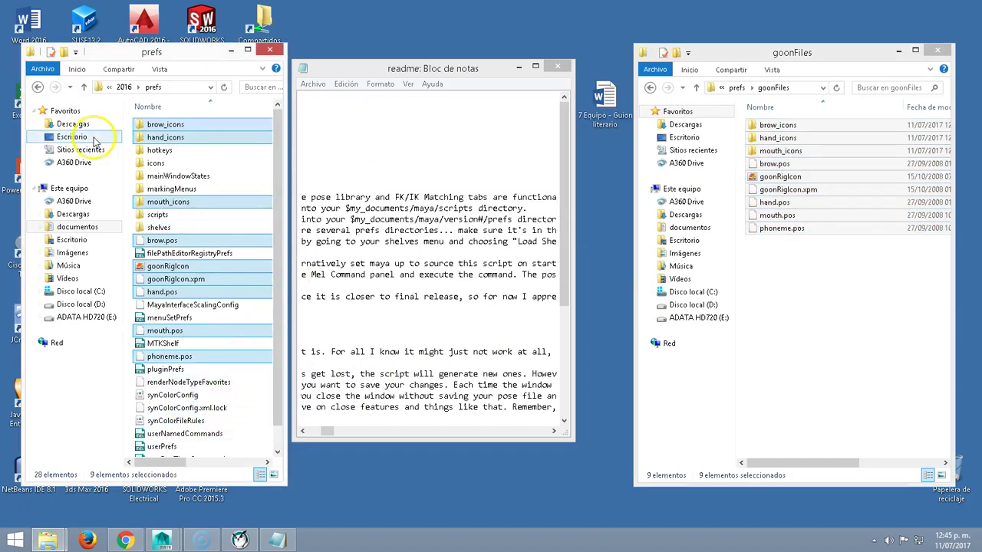
left_click(83, 86)
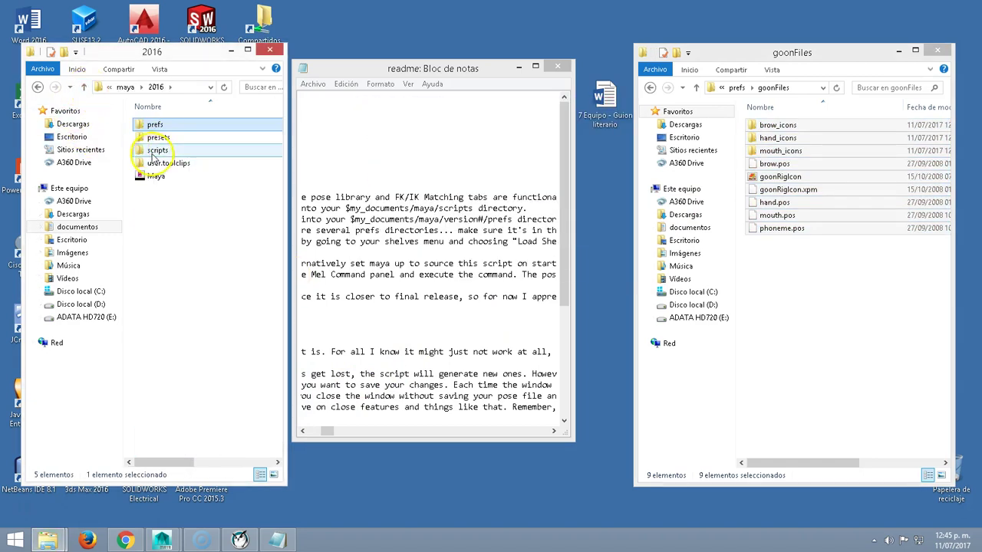
Delete the nested scripts folder inside Documents\maya\scripts, confirming the deletion with Sí.
left_click(82, 88)
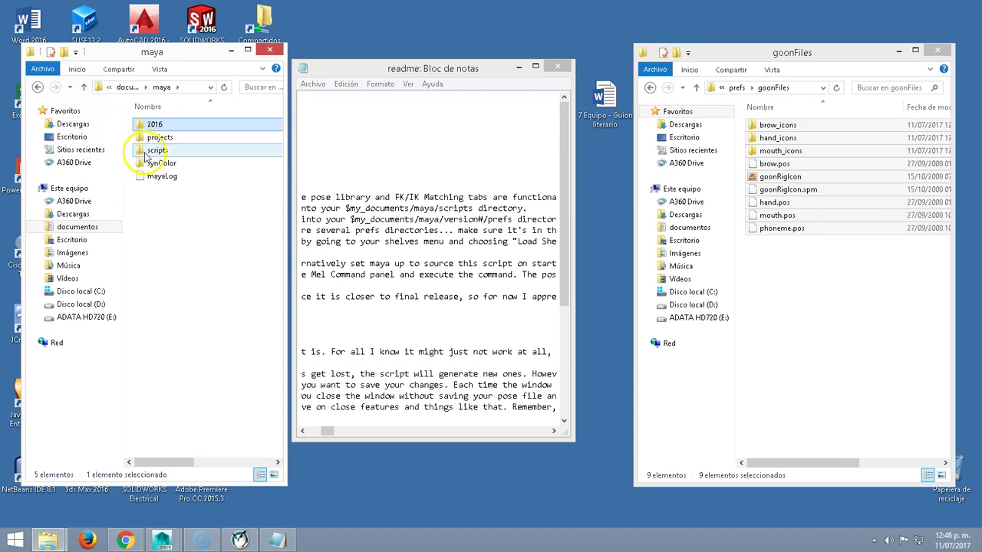
double_click(148, 155)
left_click(153, 132)
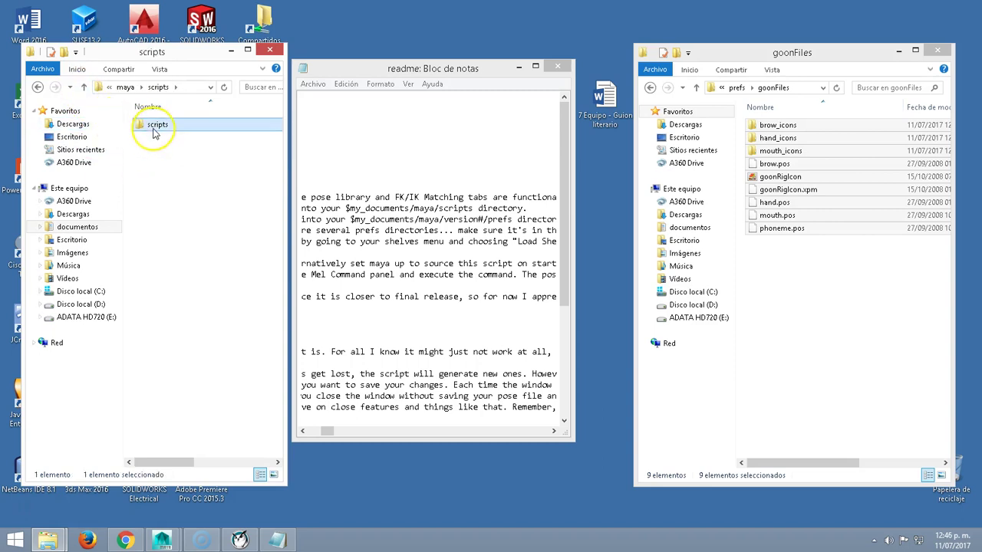
key("Delete")
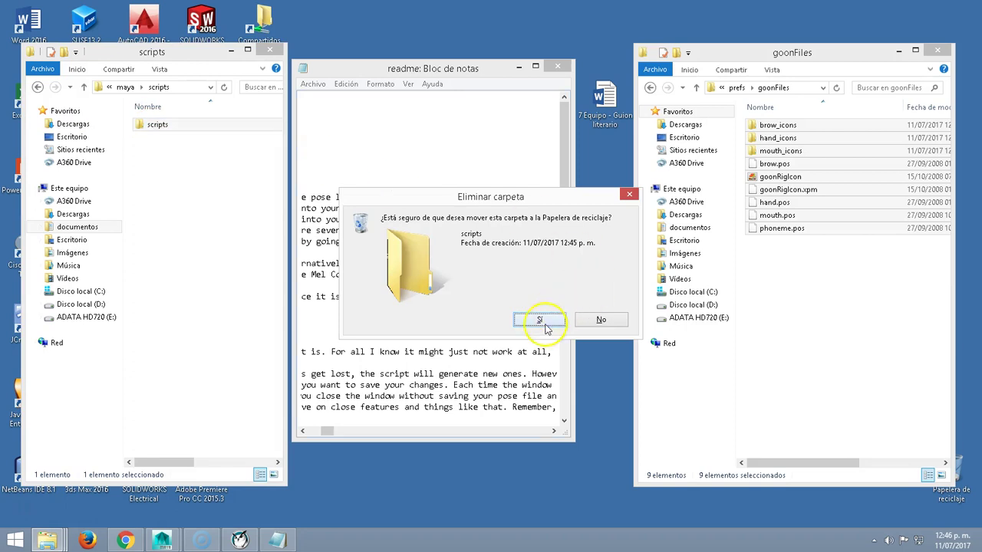
left_click(547, 329)
Return to the maya folder, check the 2016 folder, and move the readme notes aside.
left_click(82, 88)
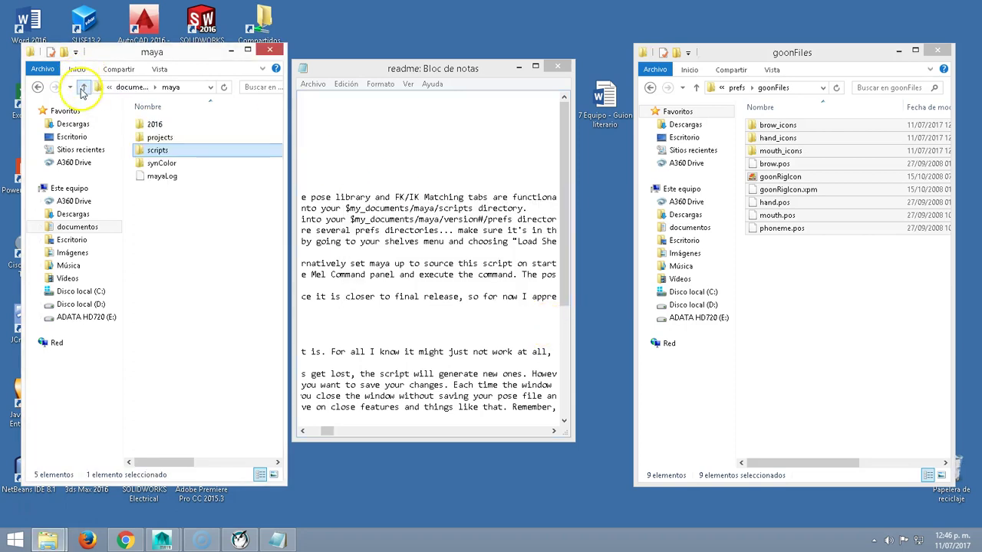
double_click(153, 124)
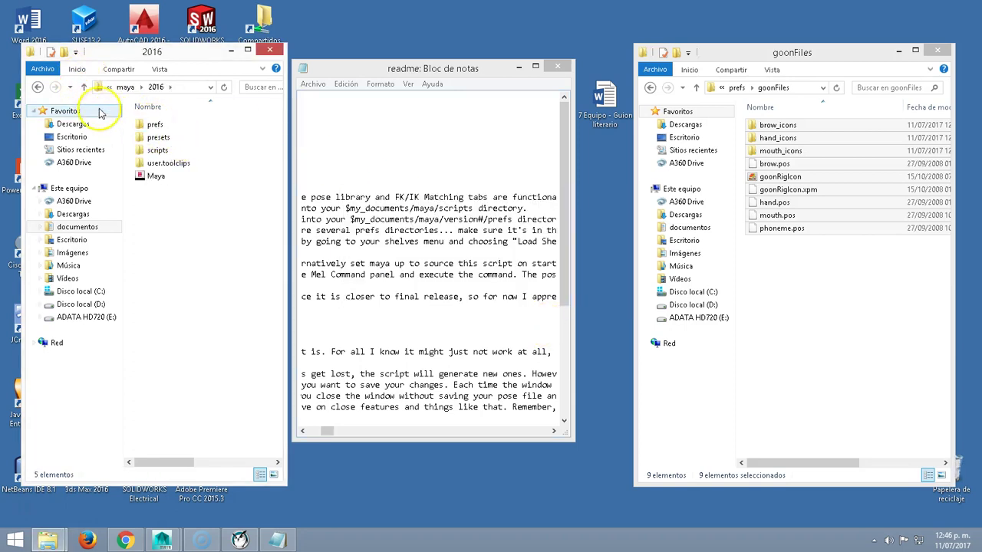
left_click(83, 87)
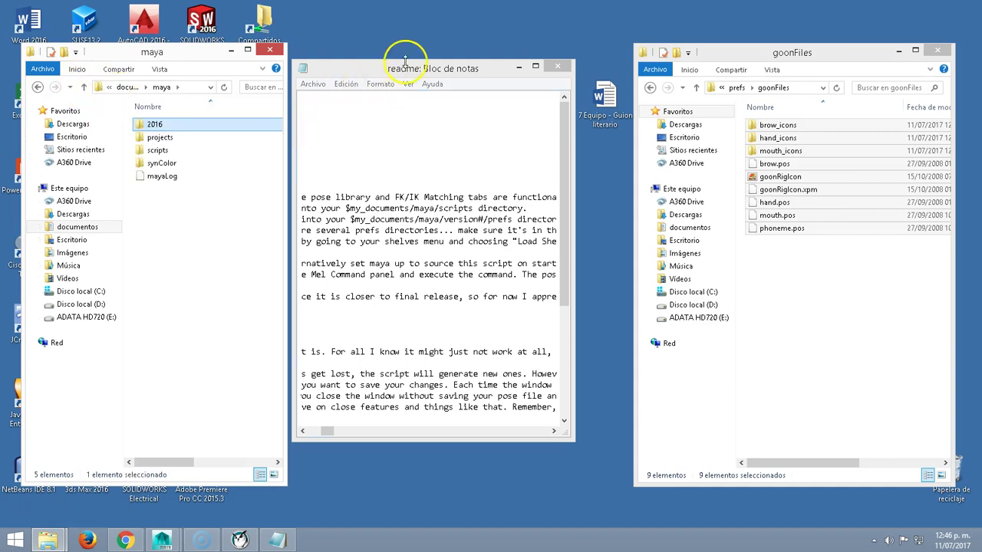
left_click_drag(404, 62, 422, 57)
Close the goonFiles window and readme notes, bring Maya forward and close its Output Window.
left_click(937, 51)
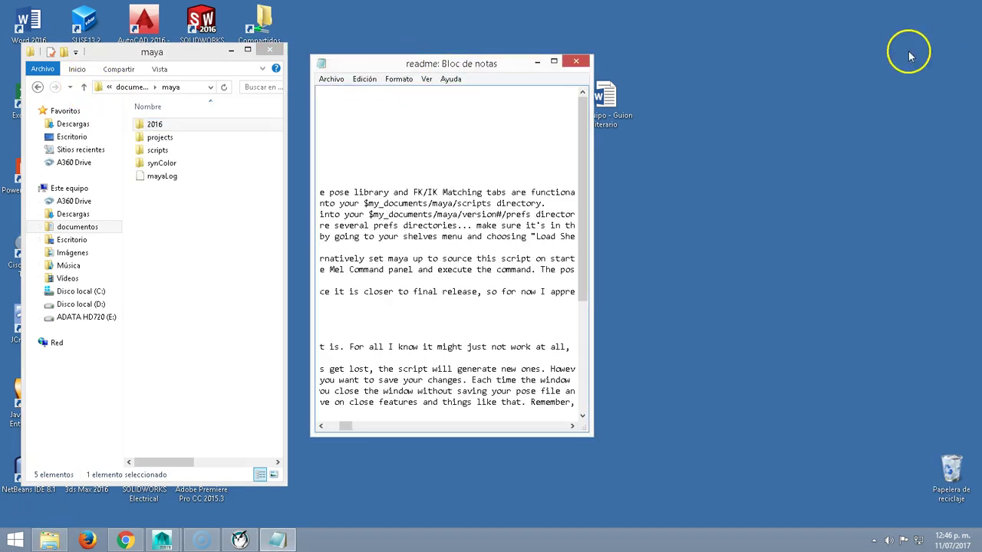
left_click(576, 61)
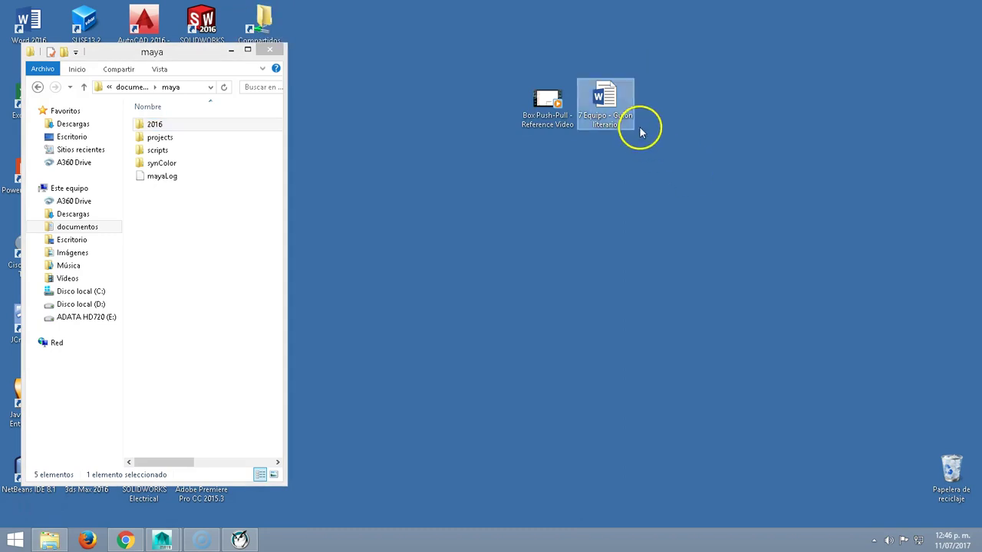
left_click_drag(268, 77, 846, 109)
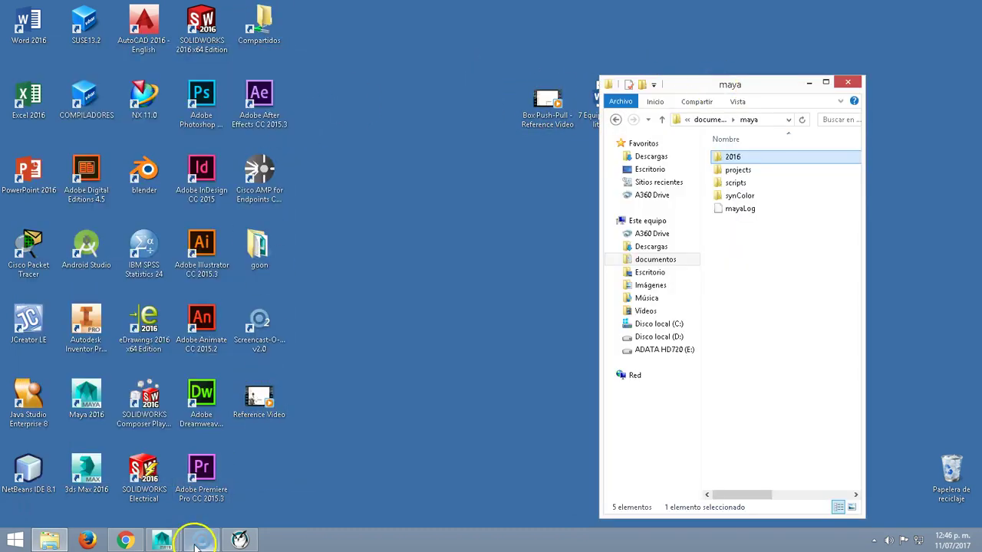
left_click(215, 460)
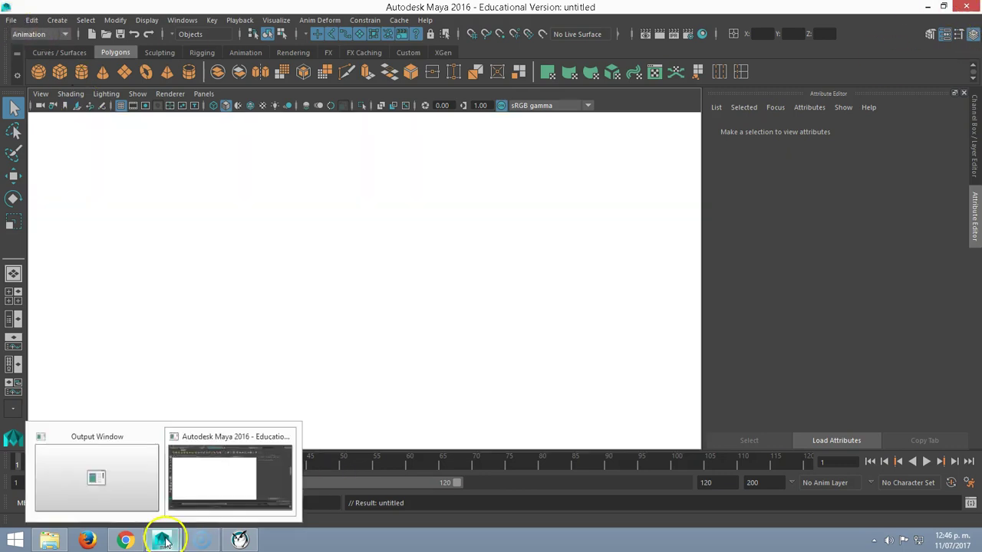
left_click(157, 435)
mouse_move(162, 540)
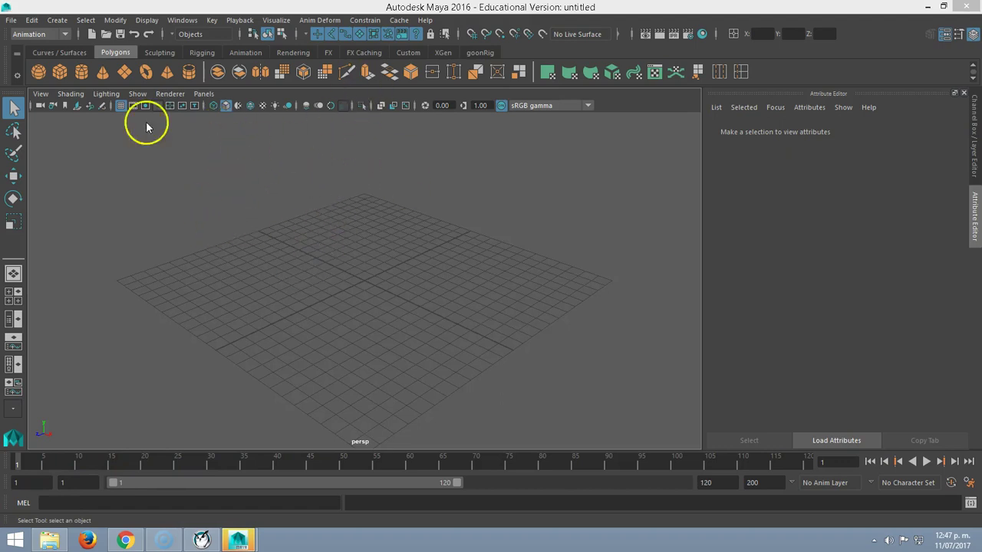
Open goonRig_Beta_v_0_7_3.ma from the Desktop goon folder via File > Open Scene.
left_click(12, 21)
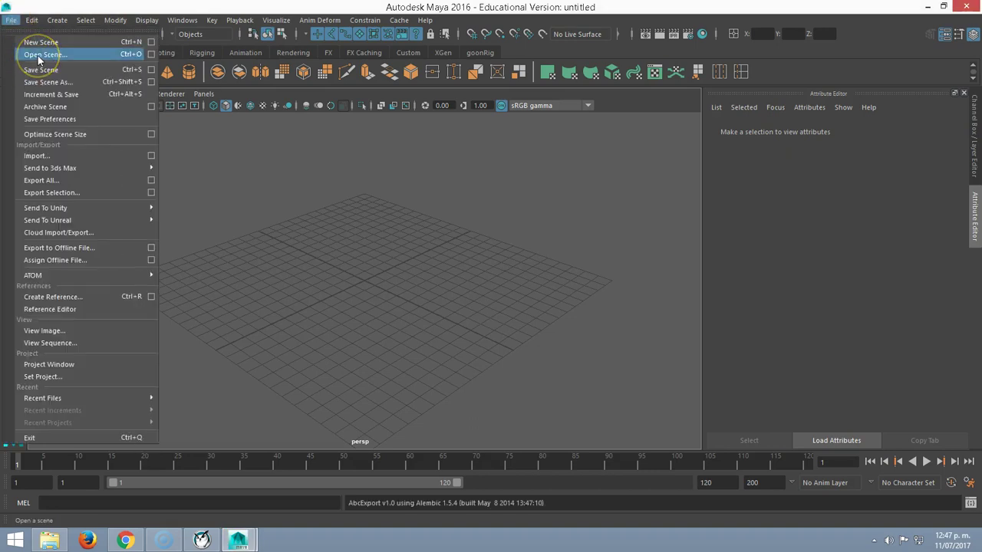
left_click(40, 55)
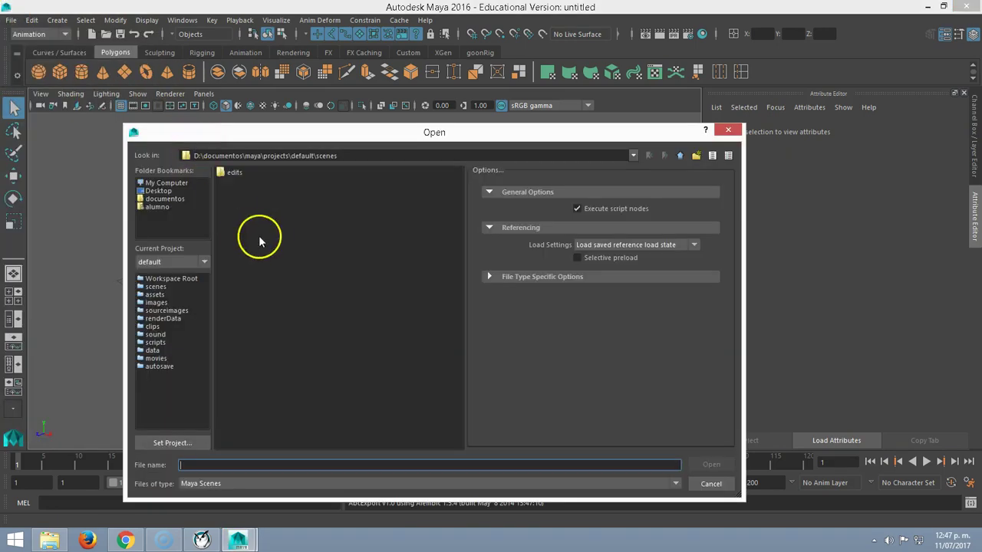
left_click(164, 192)
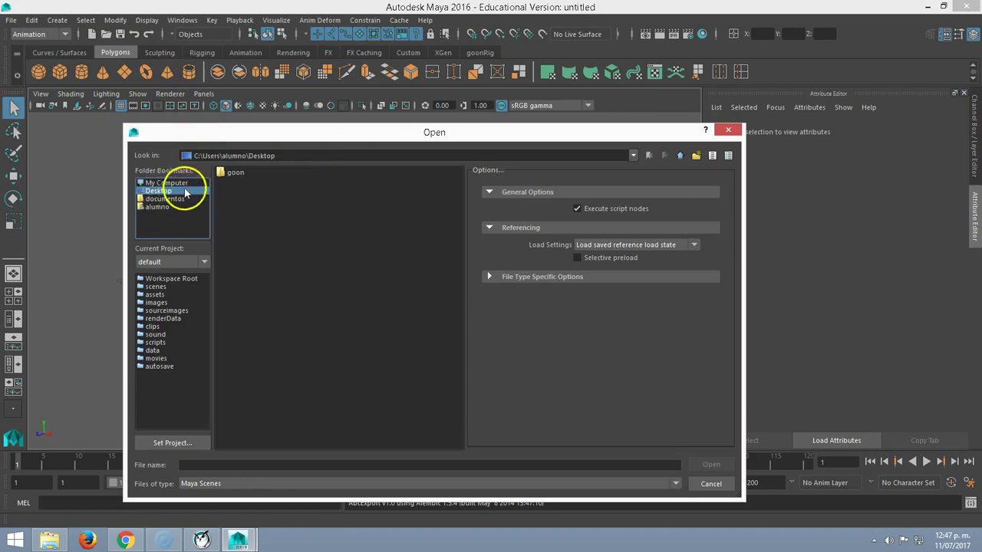
left_click(223, 174)
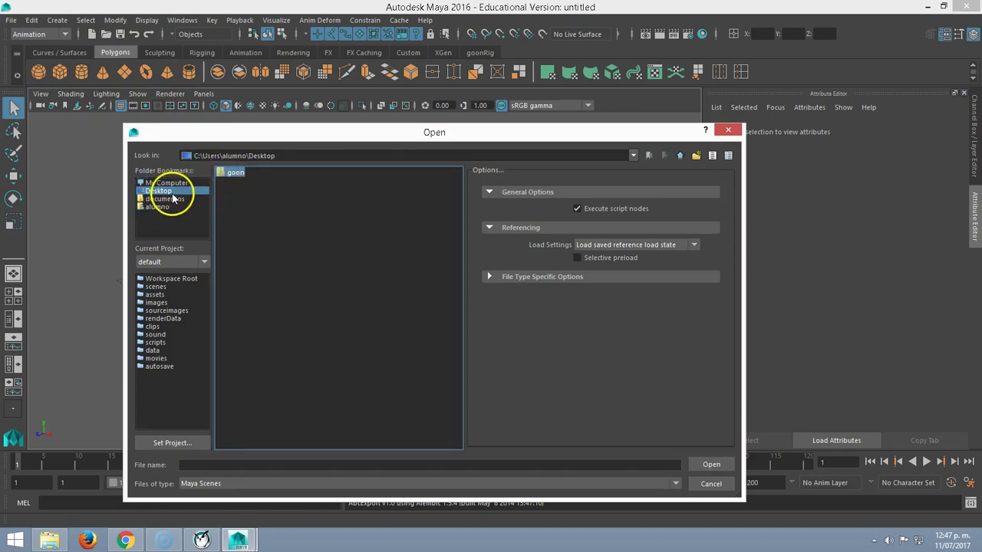
double_click(224, 174)
left_click(230, 192)
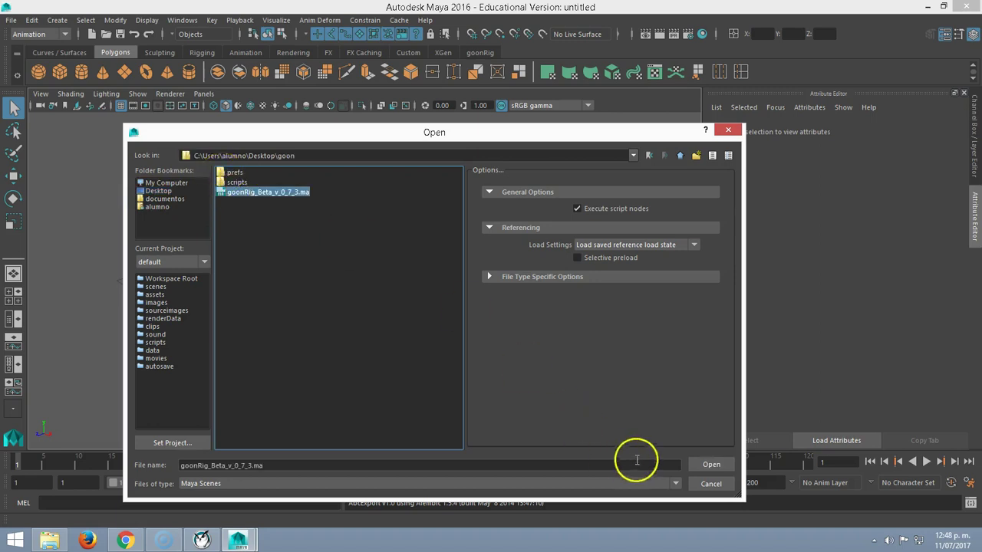
left_click(711, 464)
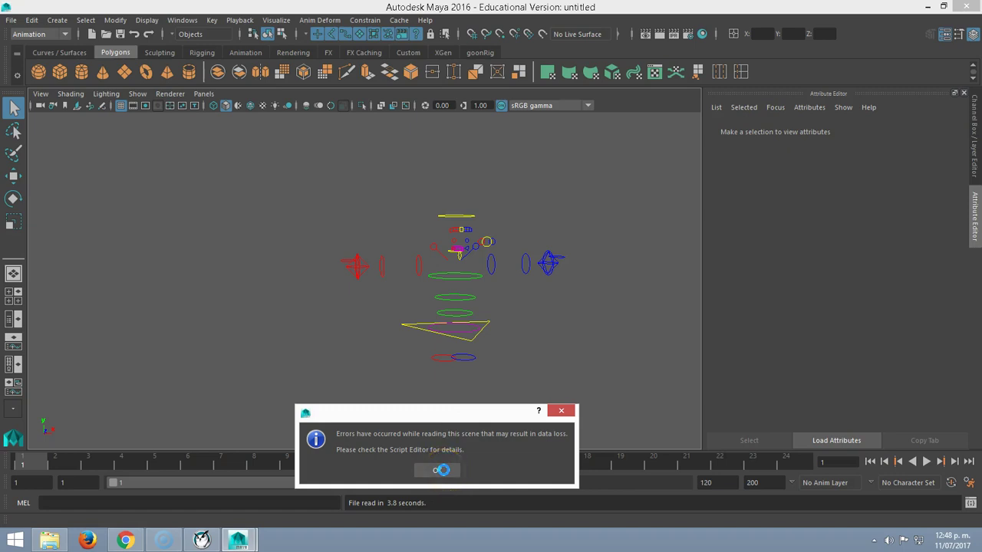
Dismiss the scene-reading error and switch to the goonRig shelf.
left_click(437, 471)
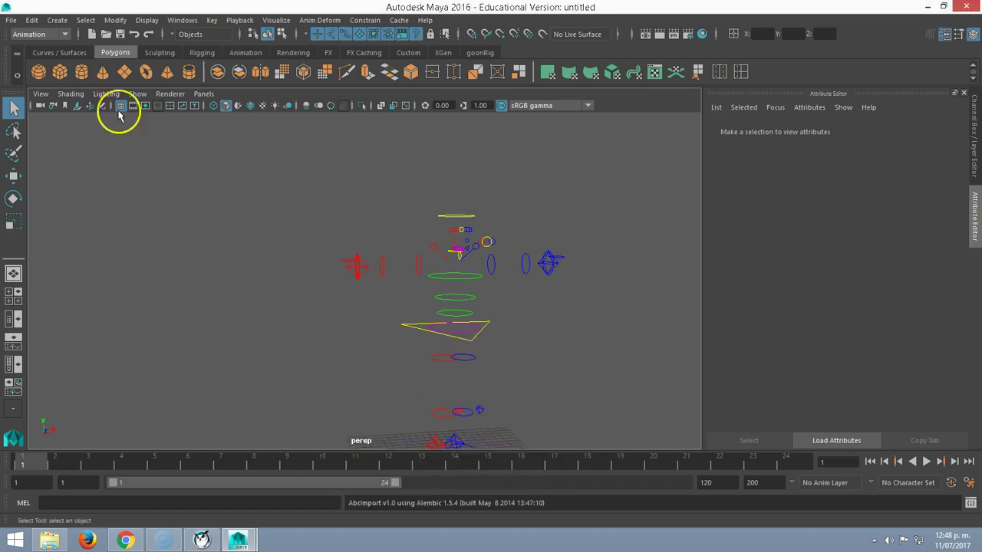
left_click(484, 54)
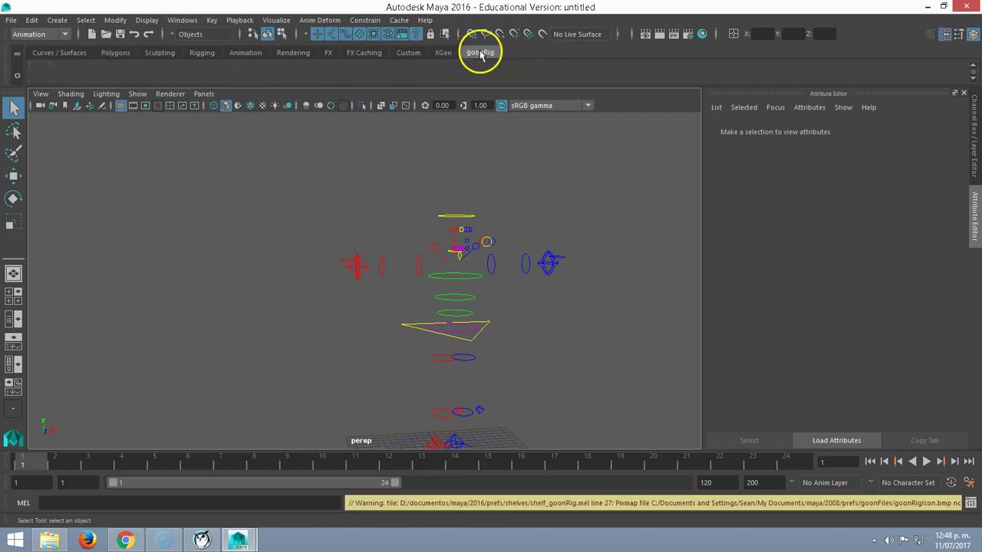
left_click(241, 77)
left_click(42, 72)
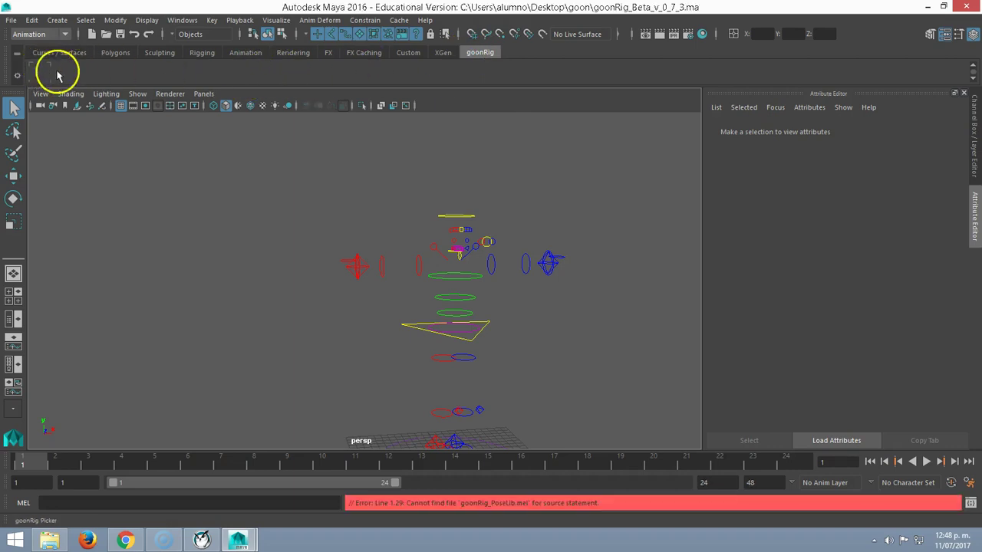
Turn on Proxy_GEO_Layer visibility in the Layer Editor and recentre the character in view.
left_click(974, 35)
left_click(975, 35)
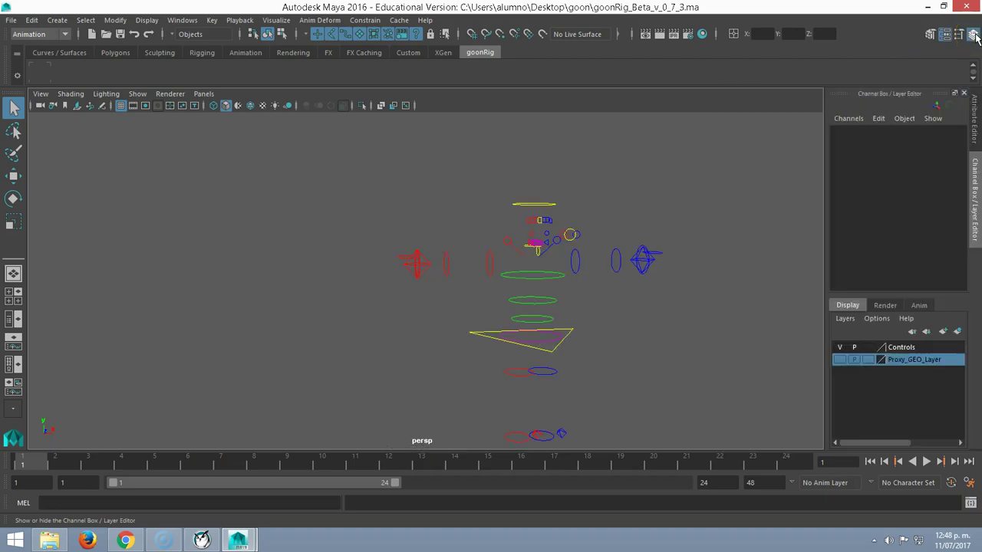
left_click(840, 361)
left_click(840, 360)
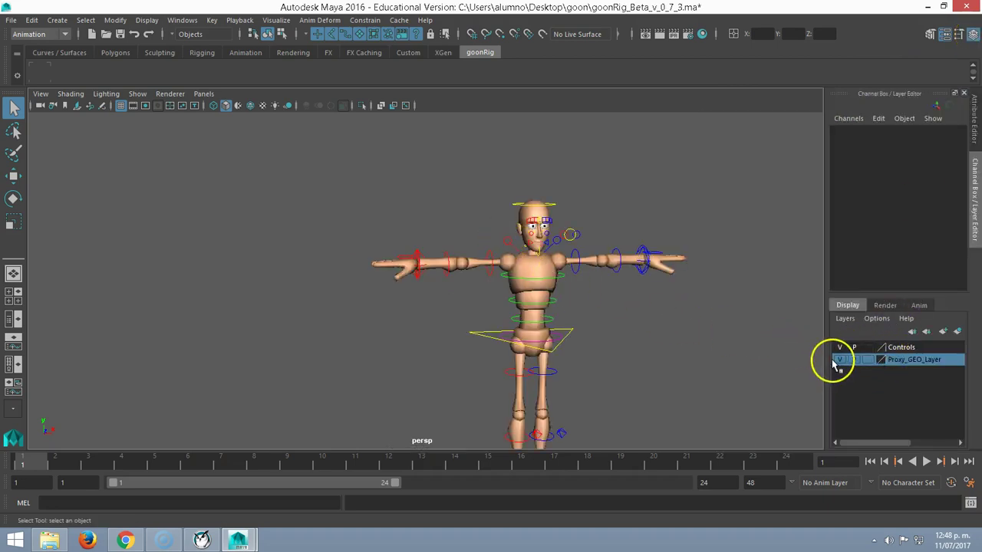
left_click(840, 348)
left_click(840, 348)
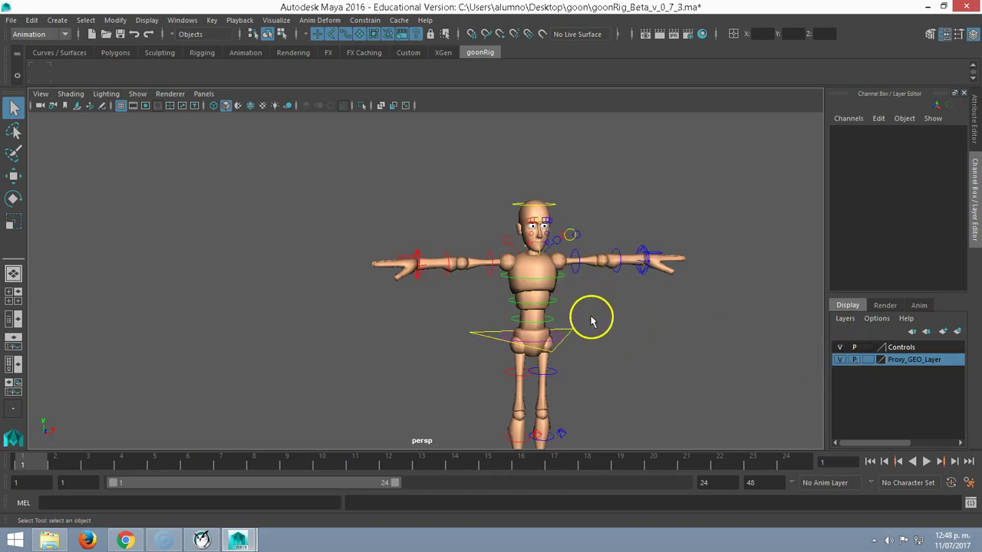
scroll(590, 322, "down", 2)
mouse_move(613, 328)
middle_mouse_down("alt")
mouse_move(494, 307)
mouse_move(460, 281)
mouse_move(118, 247)
middle_mouse_up("alt")
middle_click_drag(207, 228, 363, 261, "alt")
Create a polygon plane beside the character and stand it upright at Rotate X 90.
left_click(119, 53)
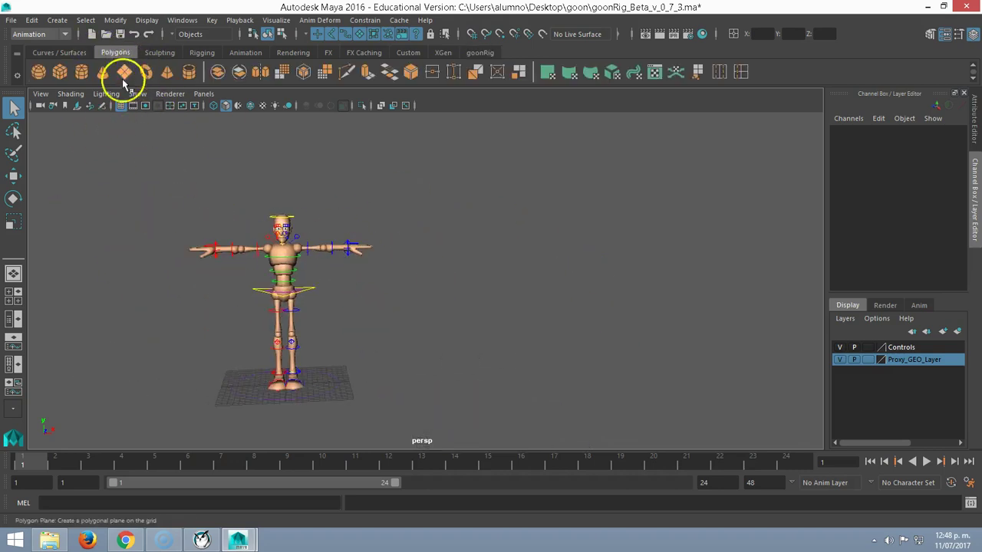
left_click(125, 73)
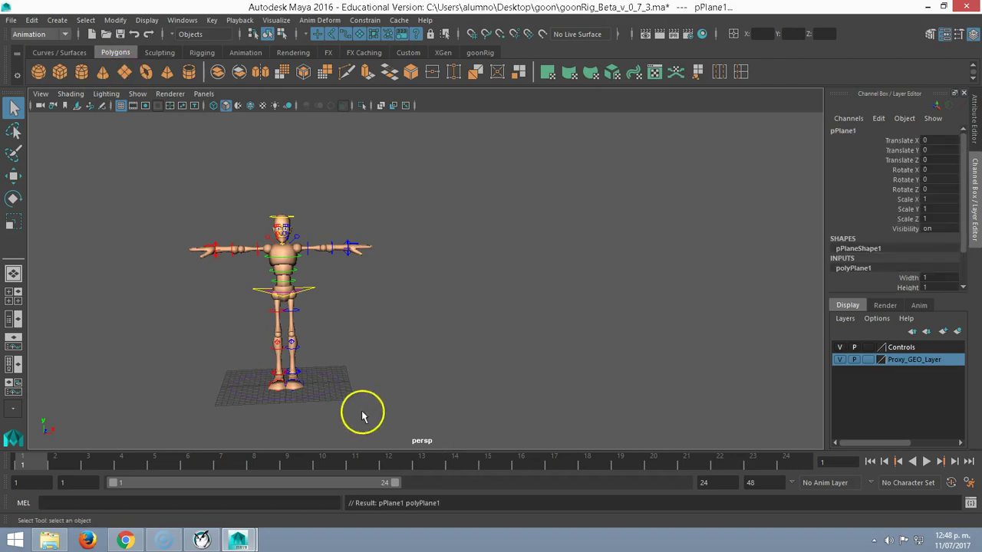
key("w")
left_click_drag(310, 384, 379, 387)
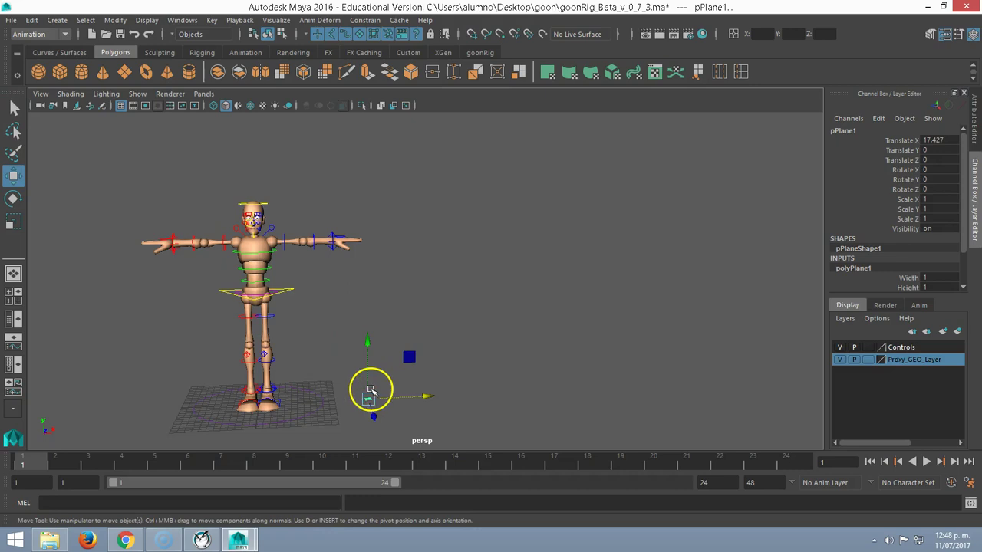
left_click_drag(366, 345, 365, 267)
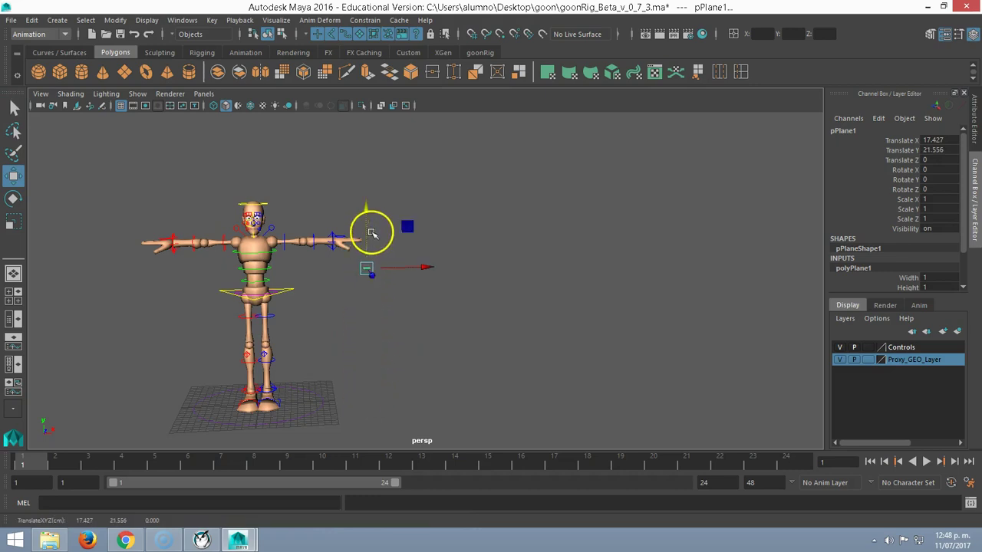
key("e")
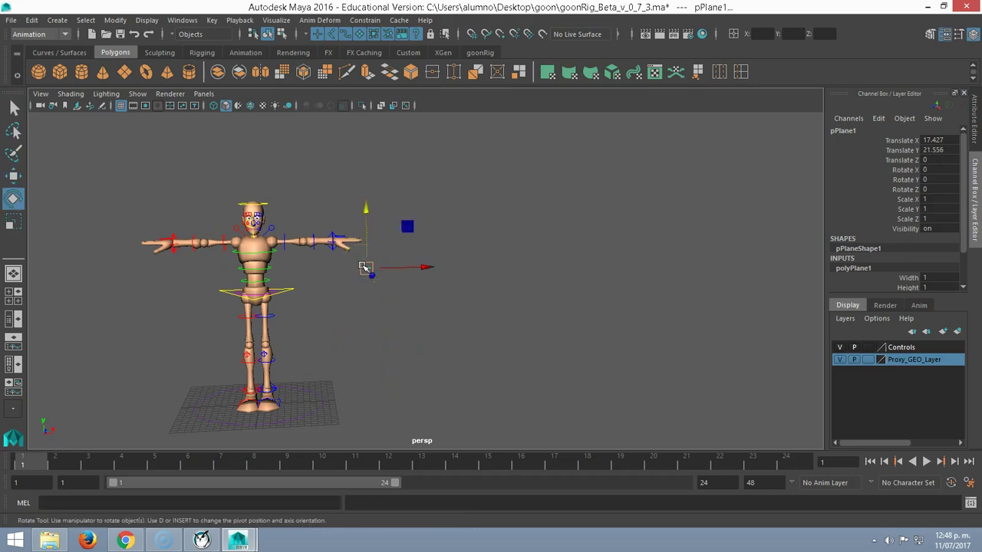
left_click_drag(371, 245, 377, 335)
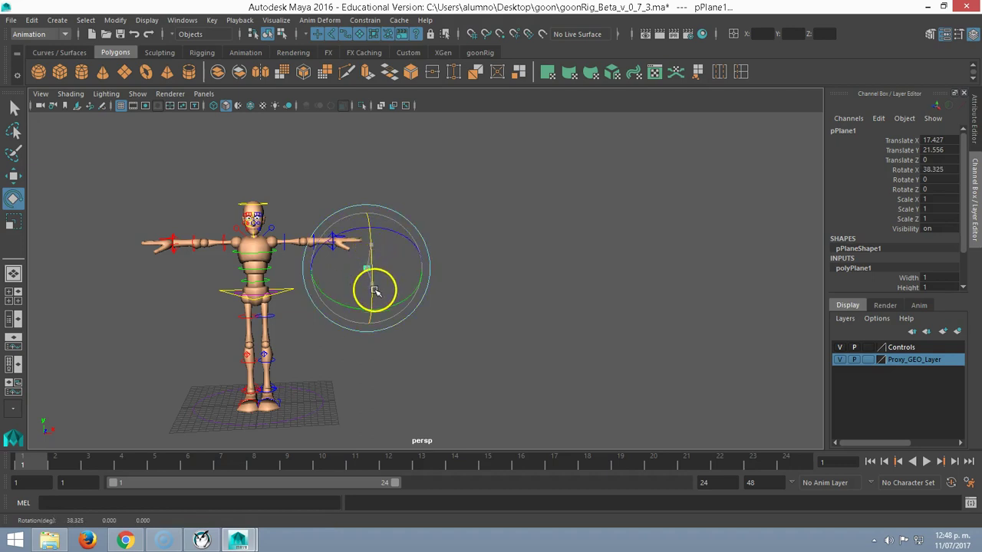
double_click(937, 170)
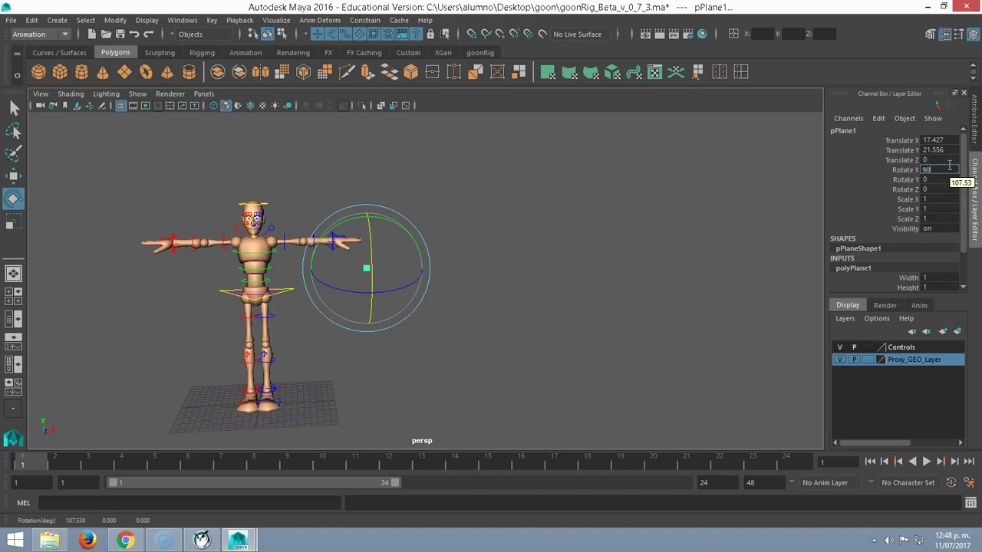
key("Return")
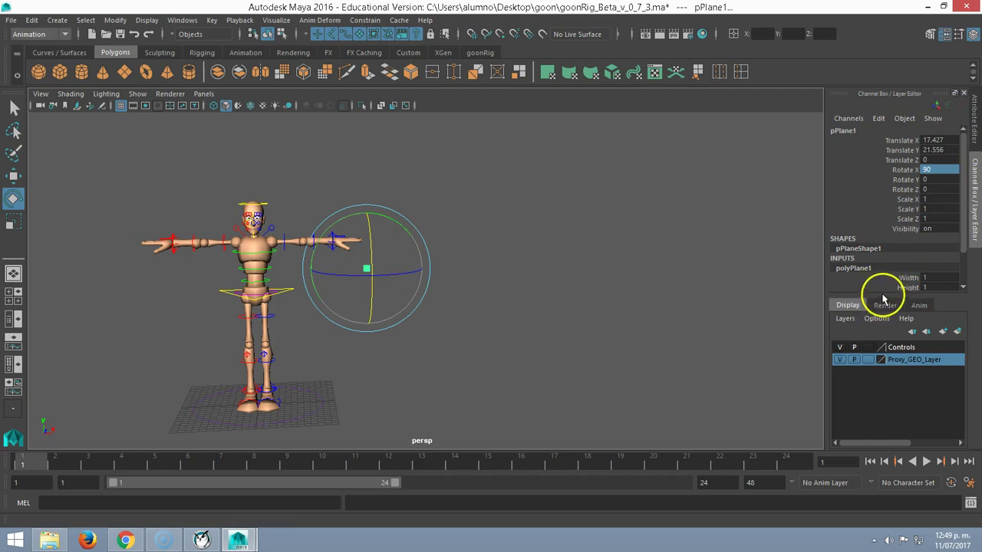
Set the plane's Width to 720 and Height to 480.
left_click_drag(883, 296, 886, 348)
left_click(937, 279)
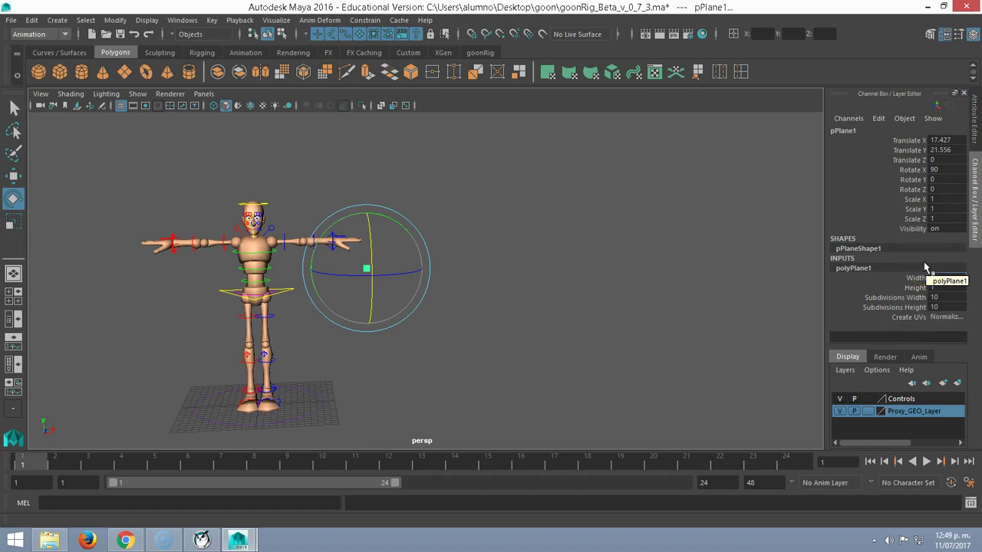
type("720")
key("Tab")
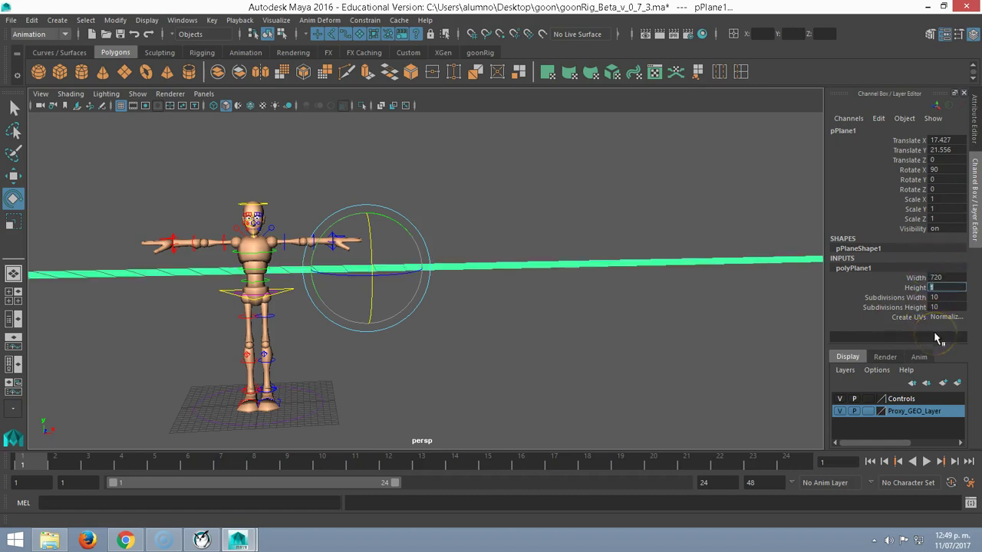
type("0")
key("Return")
Scale the plane down to about 0.095 and move it along X toward the character.
left_click(378, 350)
key("f")
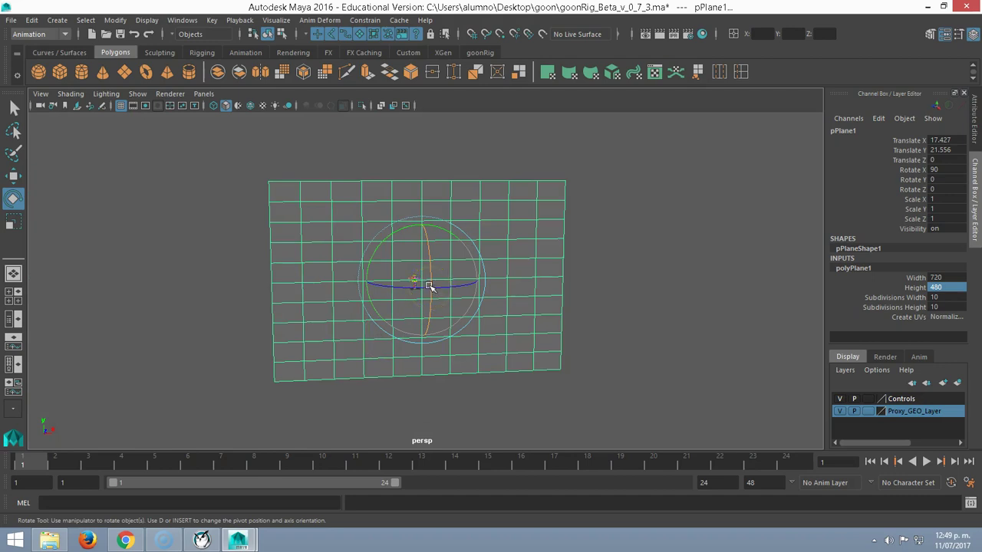
key("r")
mouse_move(425, 297)
left_mouse_down("alt")
mouse_move(438, 302)
mouse_move(187, 188)
mouse_move(266, 239)
mouse_move(379, 289)
left_mouse_up("alt")
key("w")
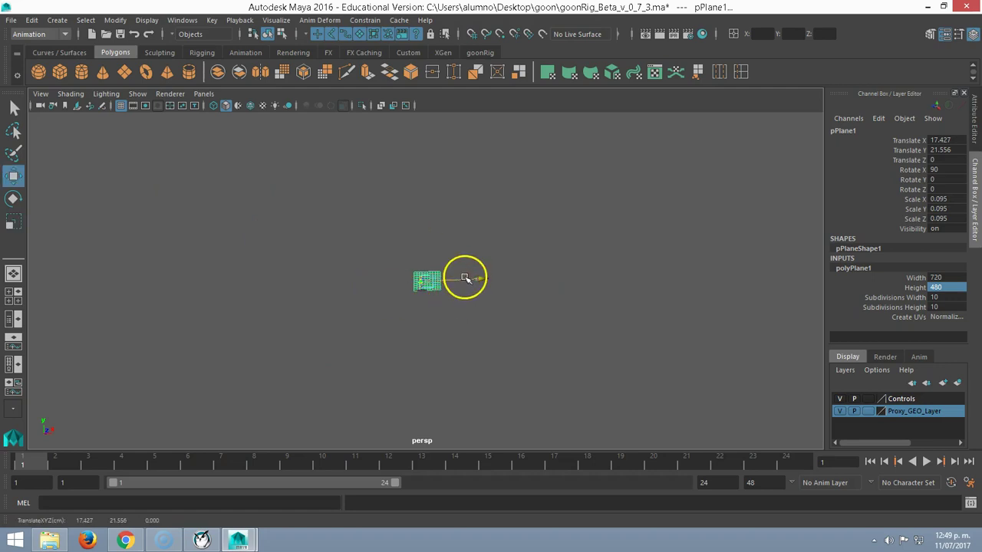
left_click_drag(465, 278, 508, 284)
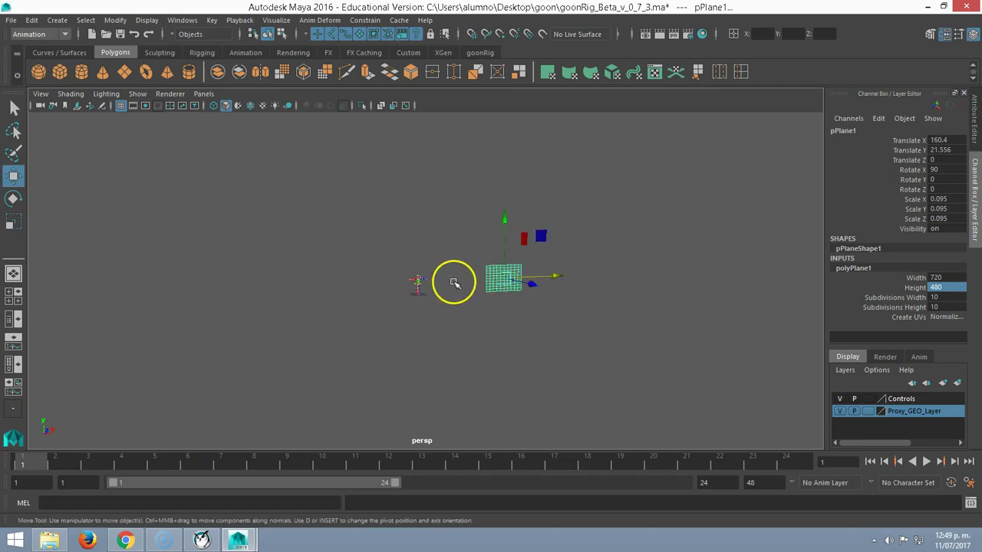
right_click_drag(453, 281, 537, 269, "alt")
left_click_drag(568, 274, 536, 278)
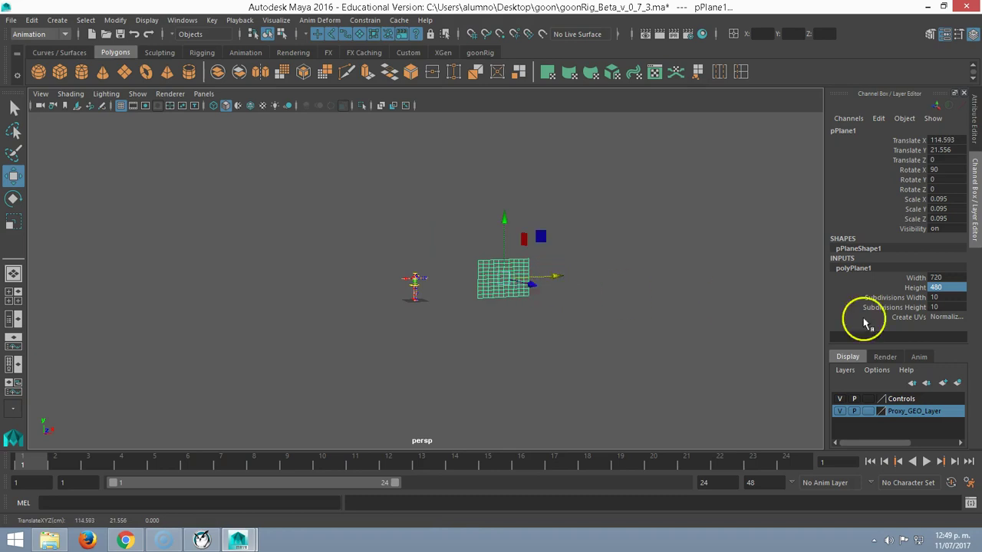
Set both plane subdivisions to 1 and nudge it closer beside the character.
left_click(949, 306)
type("1")
key("Return")
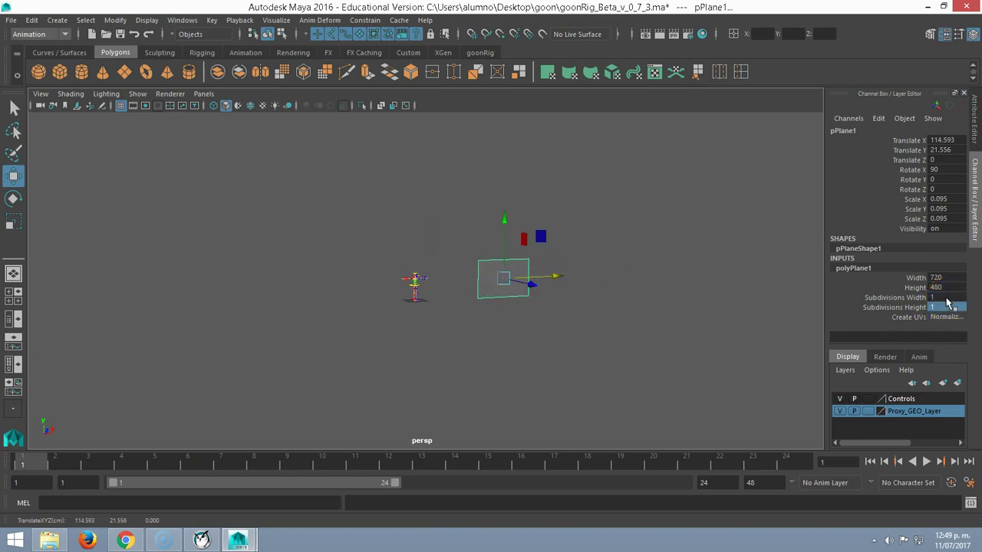
left_click_drag(552, 277, 493, 276)
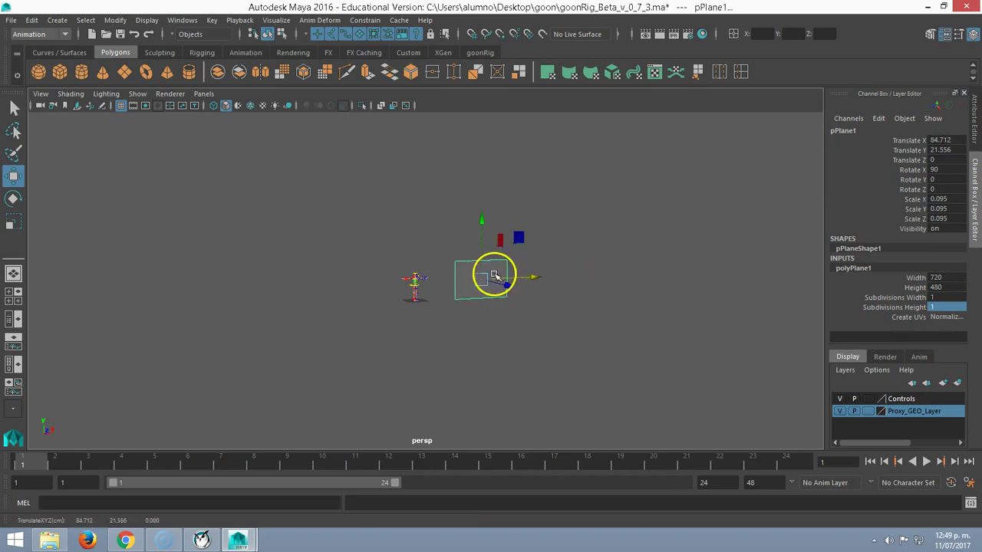
left_click(203, 93)
mouse_move(218, 182)
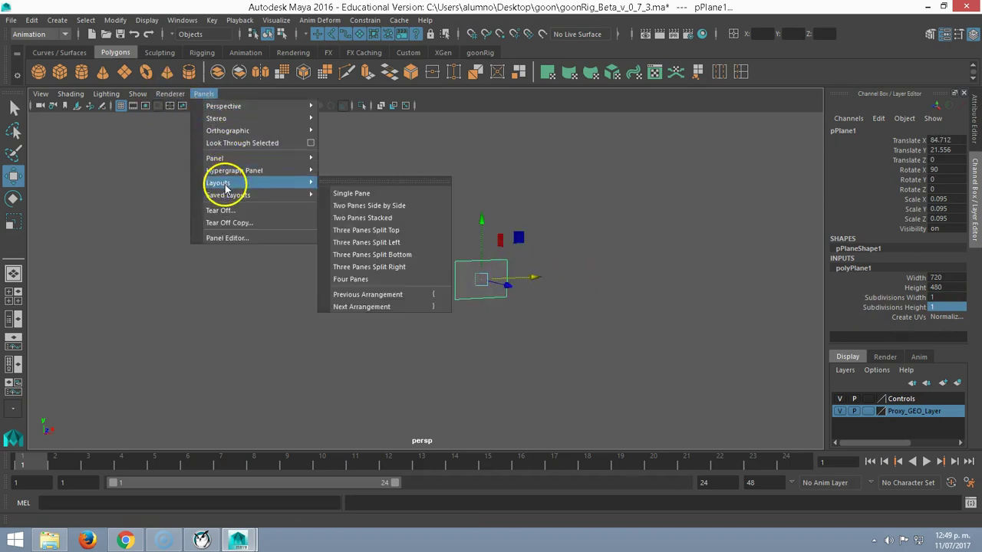
Switch to Two Panes Side by Side with the left pane as front view, grid hidden.
left_click(361, 206)
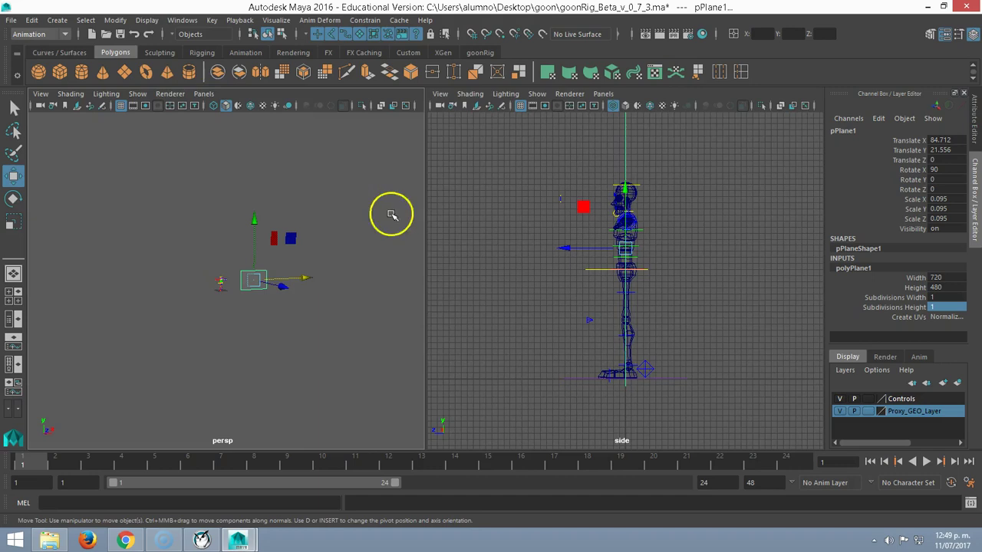
left_click(320, 199)
left_click(204, 94)
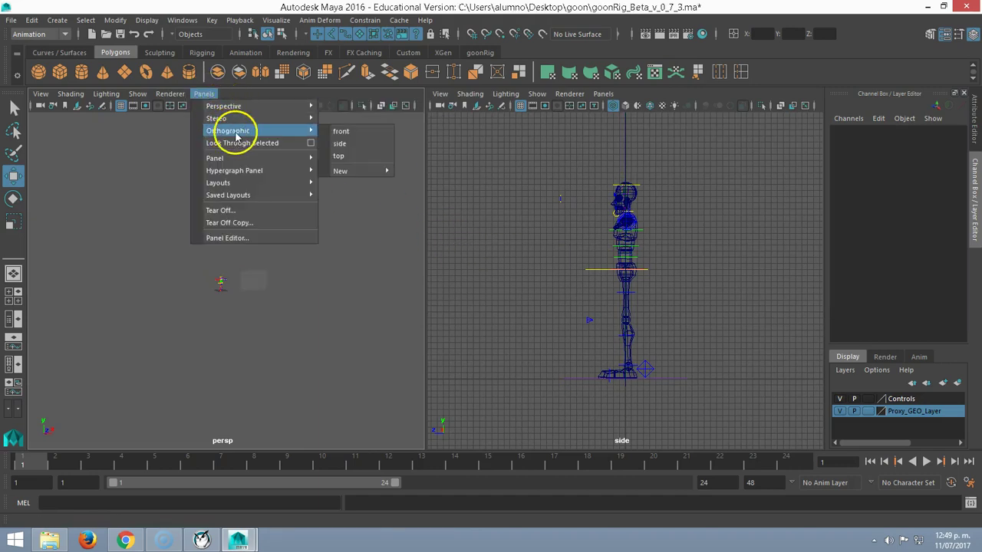
left_click(331, 131)
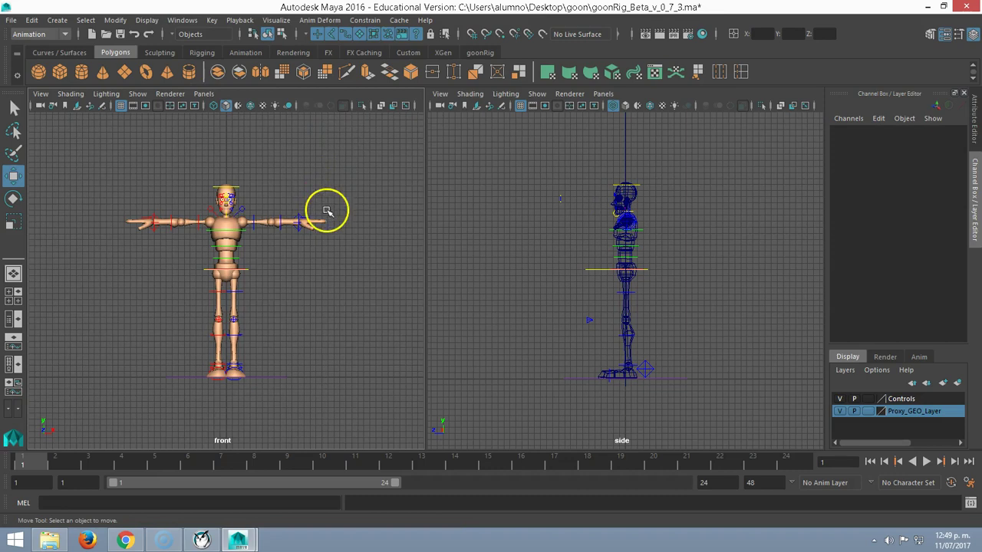
left_click(123, 109)
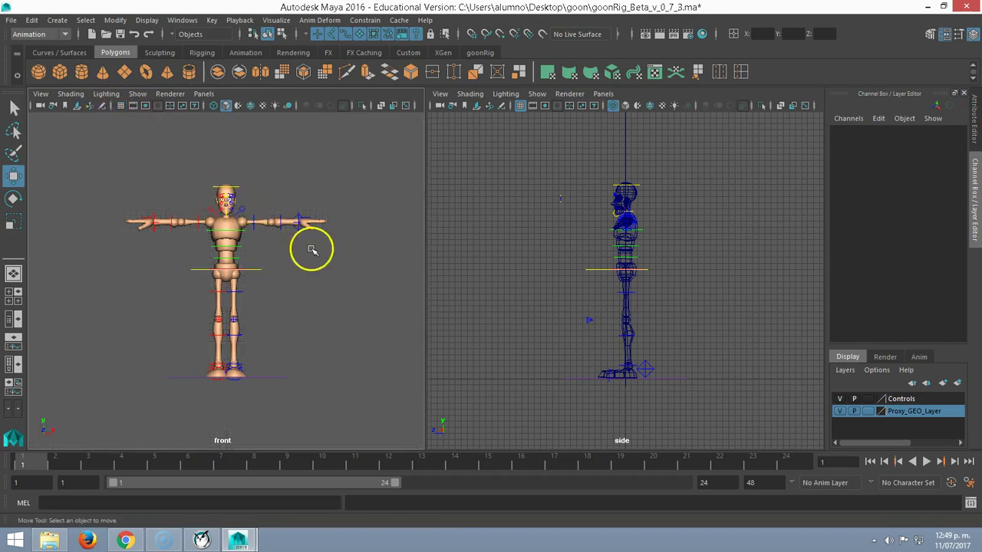
scroll(272, 250, "down", 2)
scroll(271, 250, "down", 3)
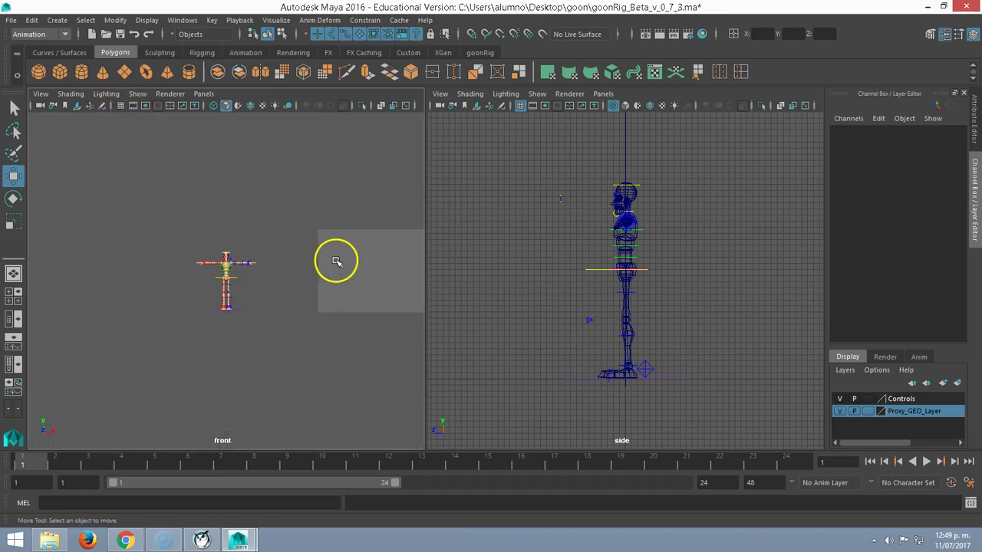
Move the plane beside the character in the front view, to Translate X 56.296, Y 21.556.
left_click(362, 265)
left_click(382, 273)
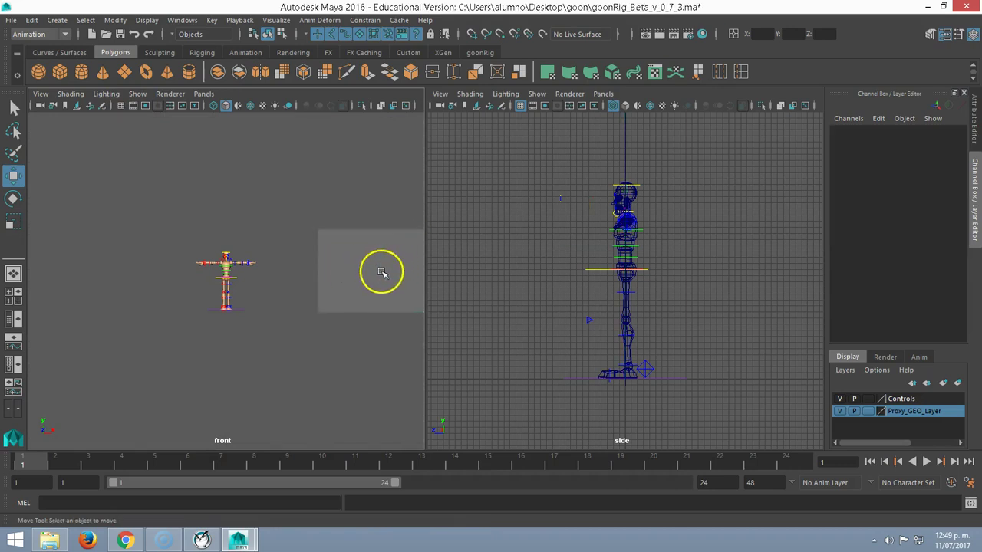
left_click(378, 273)
left_click(357, 274)
left_click(387, 275)
left_click_drag(401, 270, 350, 271)
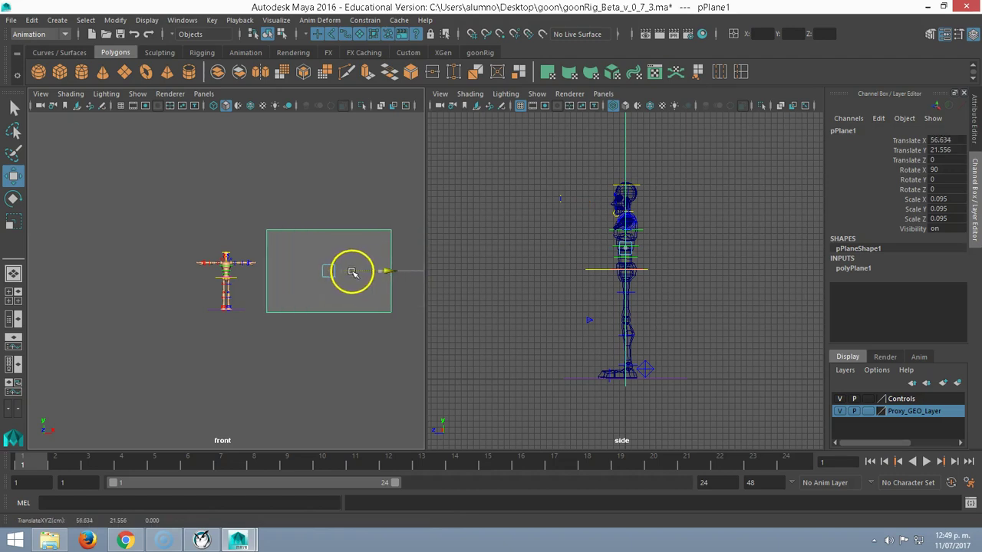
left_click(582, 194)
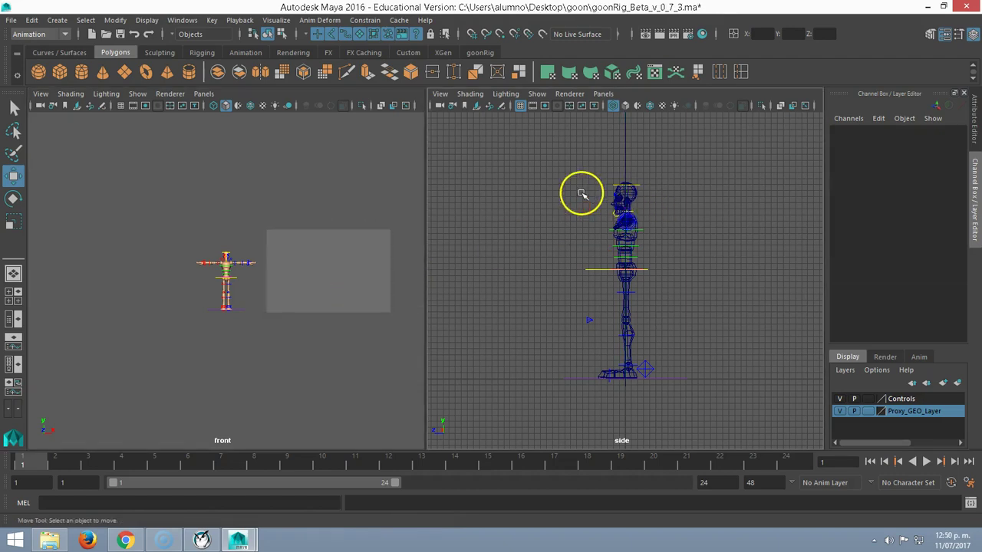
left_click(279, 265)
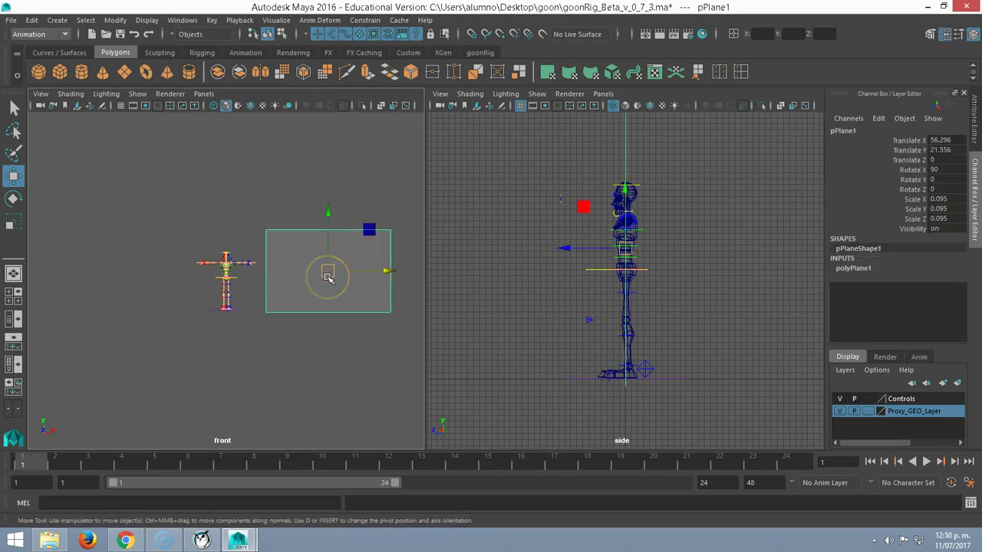
right_click_drag(328, 278, 299, 513)
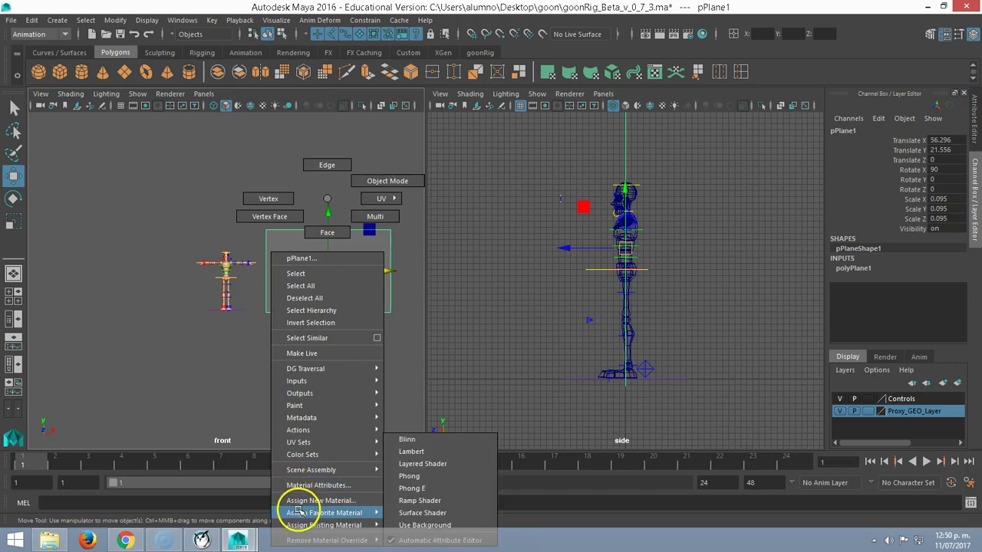
Assign a new Lambert material, lambert2, to the plane and show it in the Attribute Editor.
left_click(427, 450)
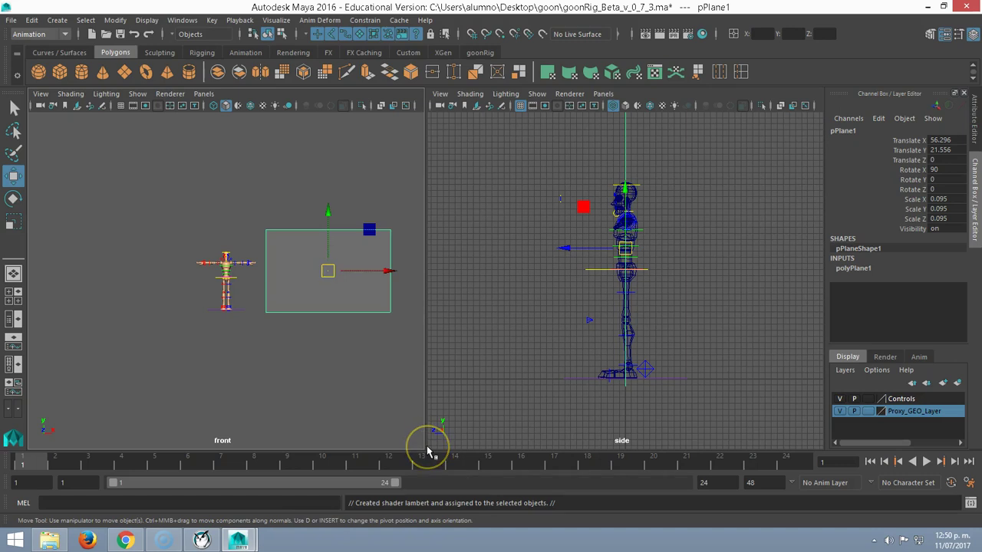
key("ctrl+a")
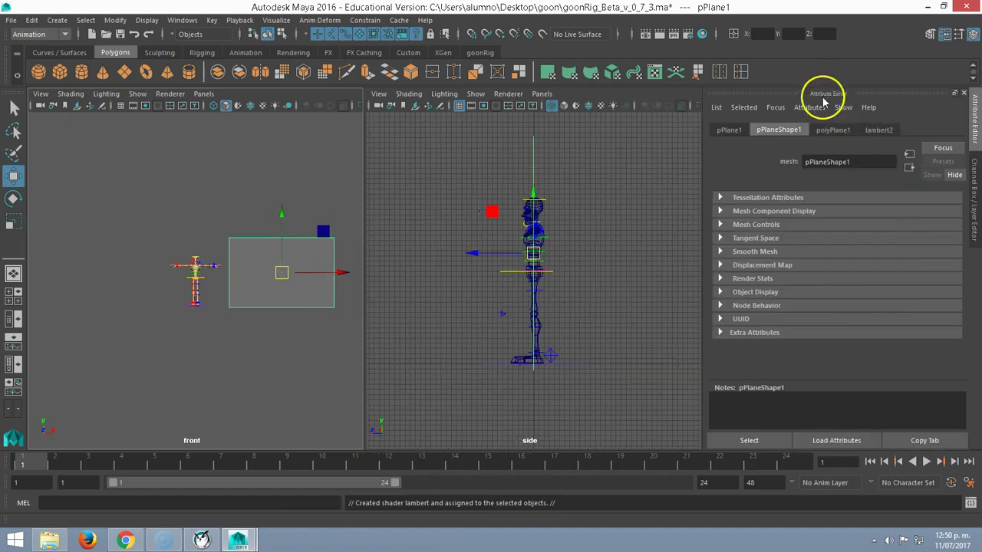
left_click(946, 35)
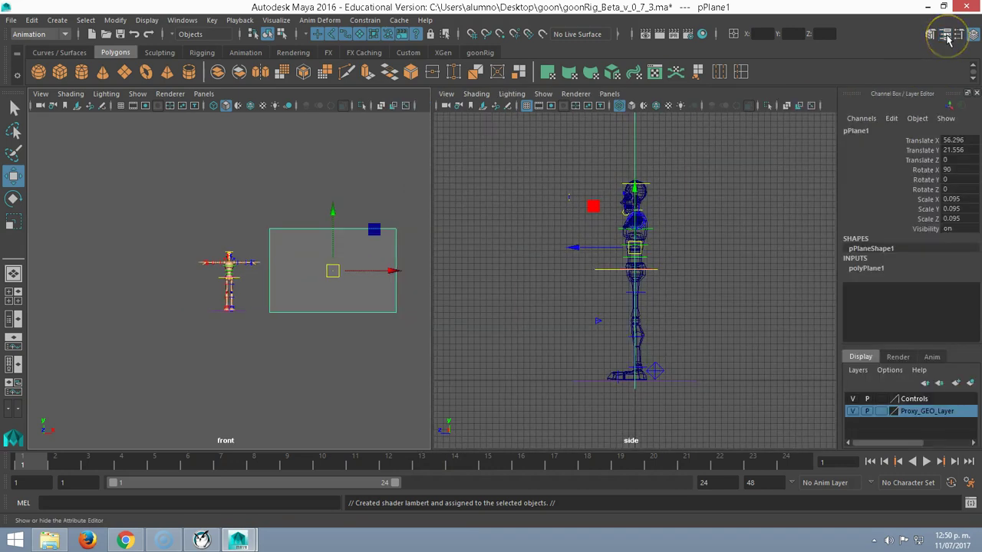
left_click(946, 36)
left_click(878, 132)
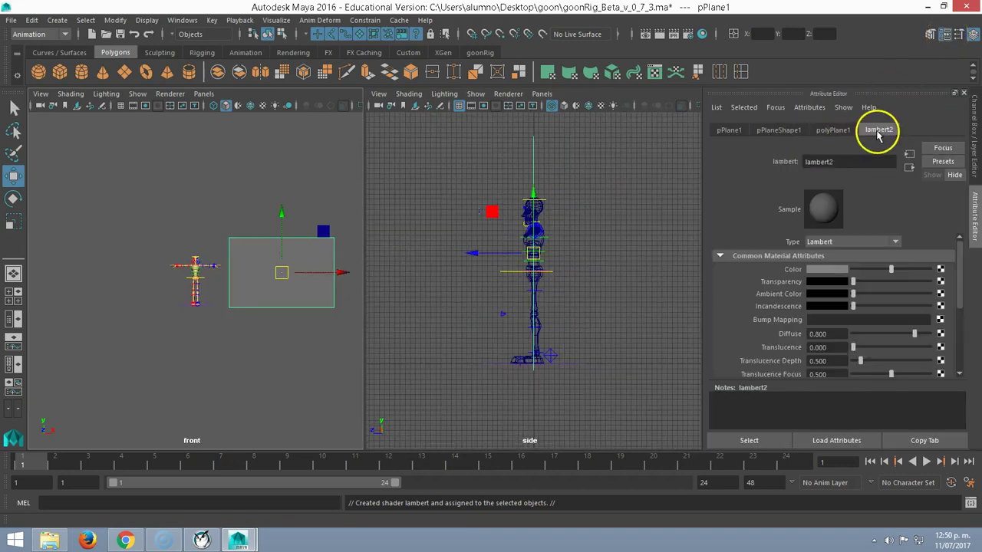
Map a Movie texture using Desktop's Reference Video.mov to the lambert2 Color.
left_click(940, 270)
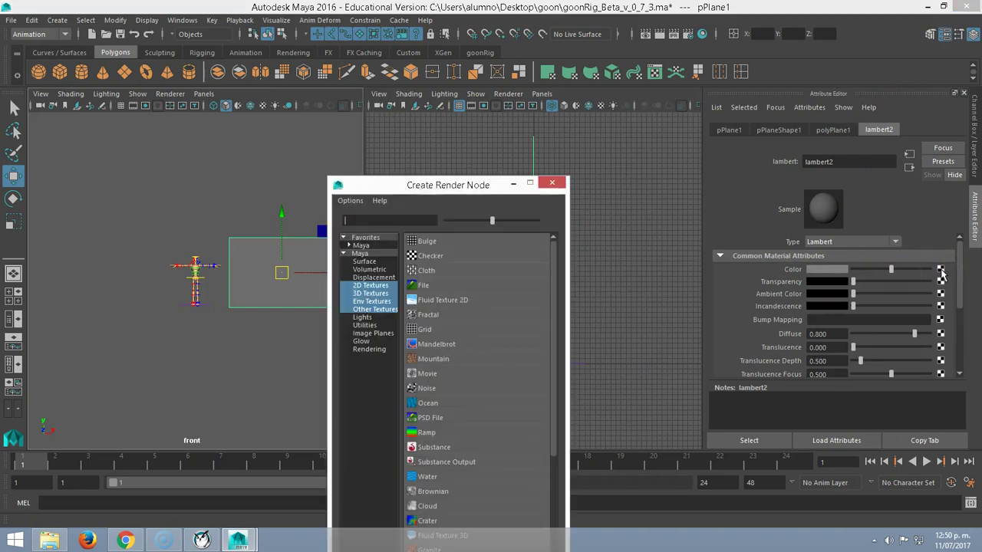
left_click_drag(434, 184, 411, 73)
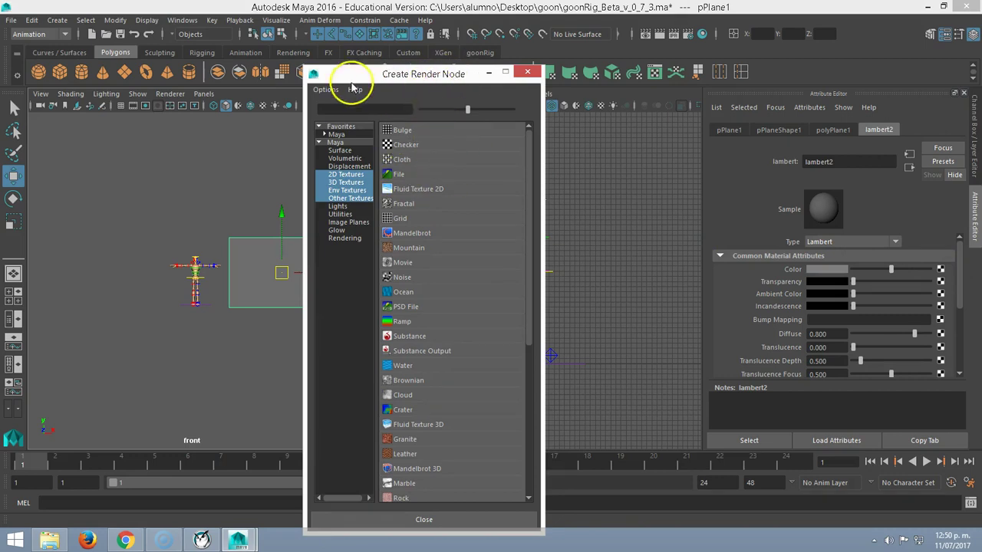
left_click(403, 263)
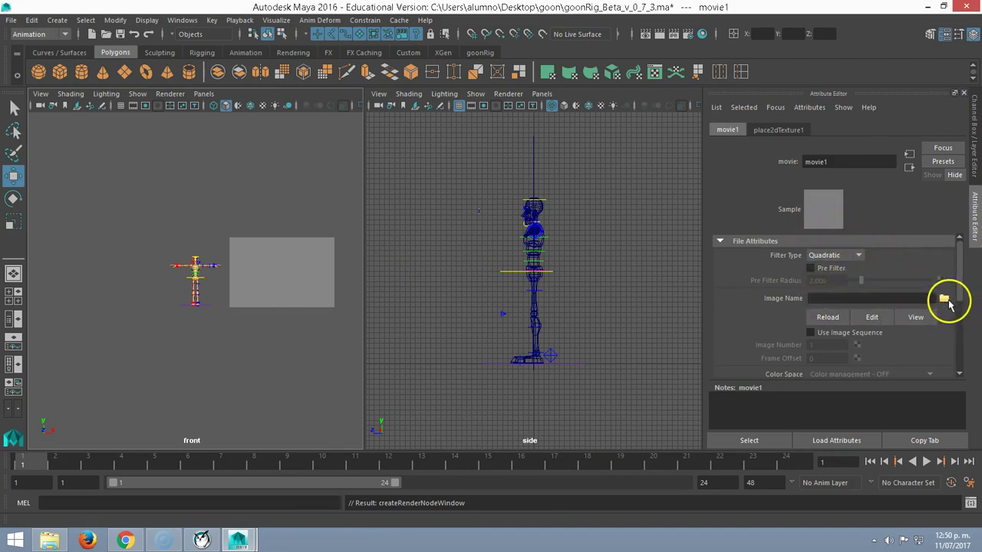
left_click(945, 299)
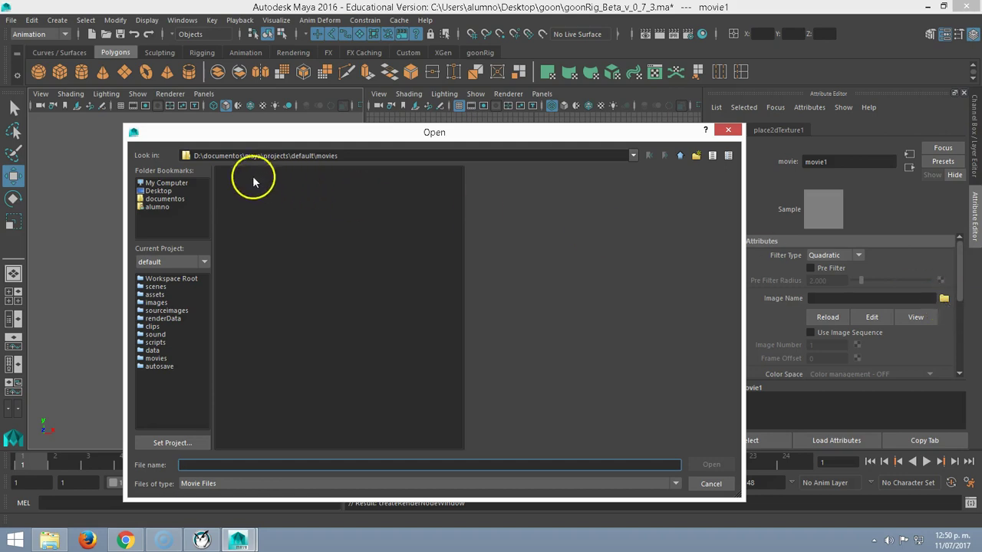
left_click(150, 192)
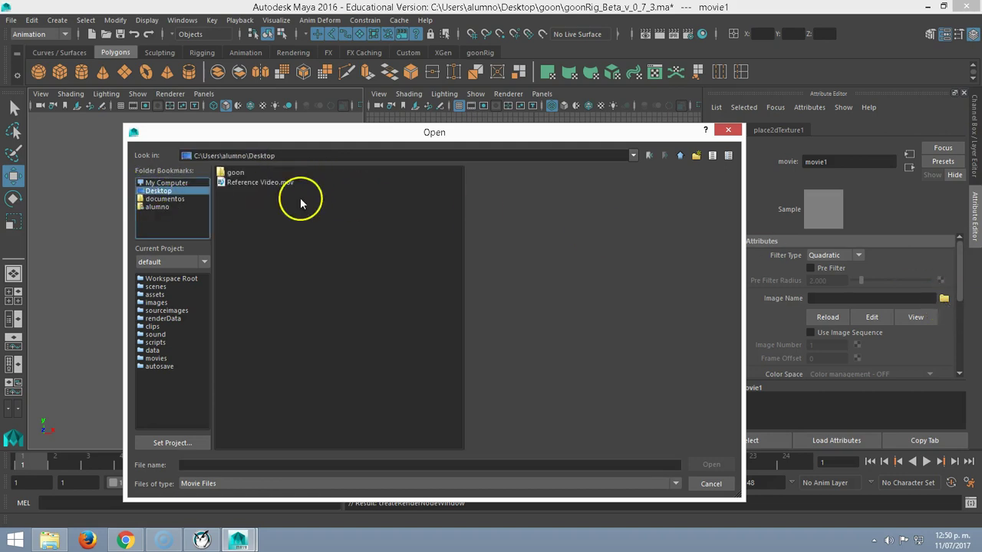
left_click(283, 184)
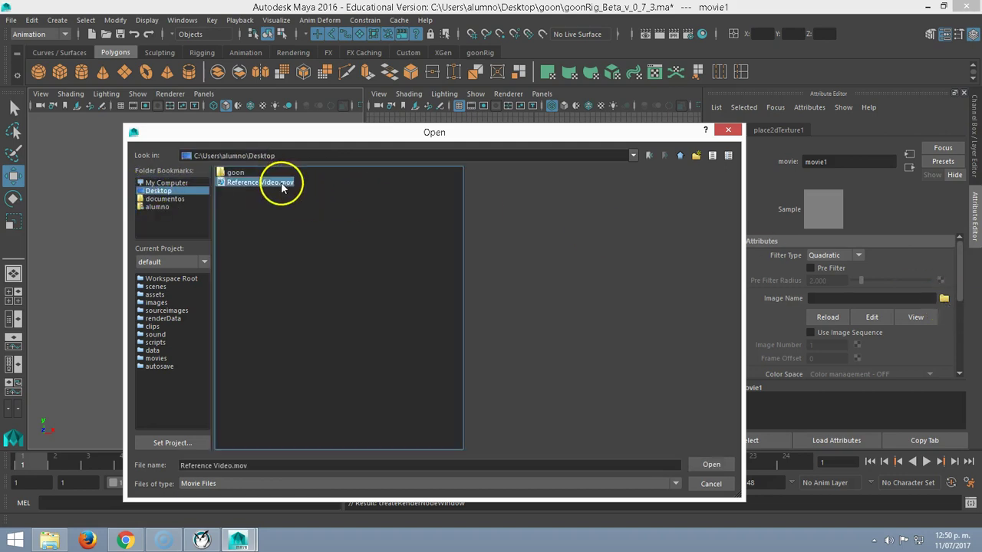
left_click(712, 465)
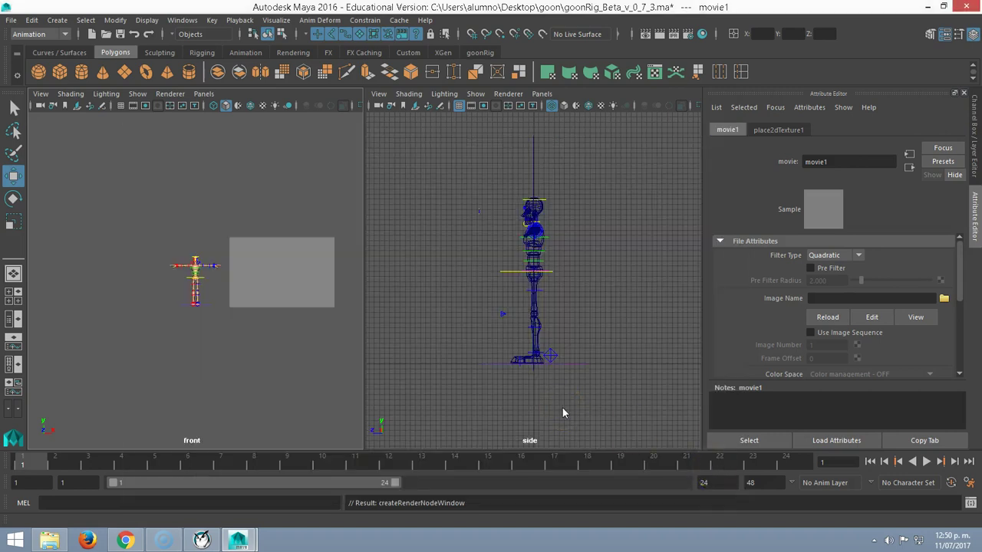
Show textures in the front view and scrub the timeline to check the video plane.
left_click(184, 352)
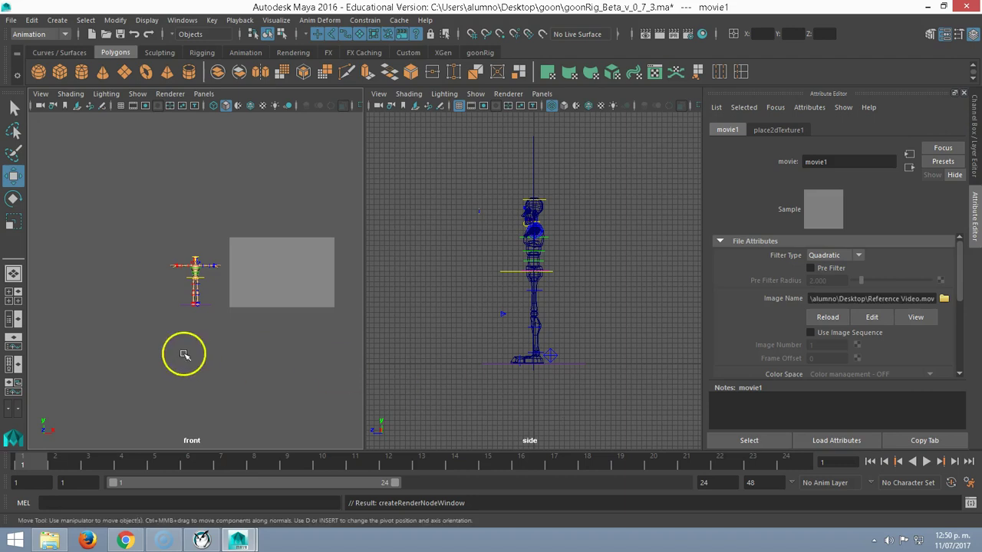
key("6")
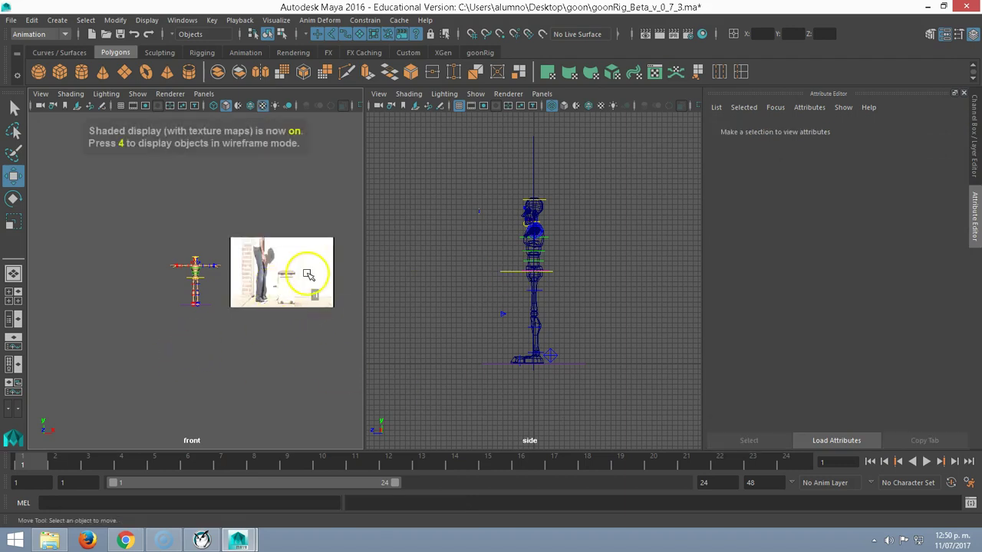
left_click(308, 275)
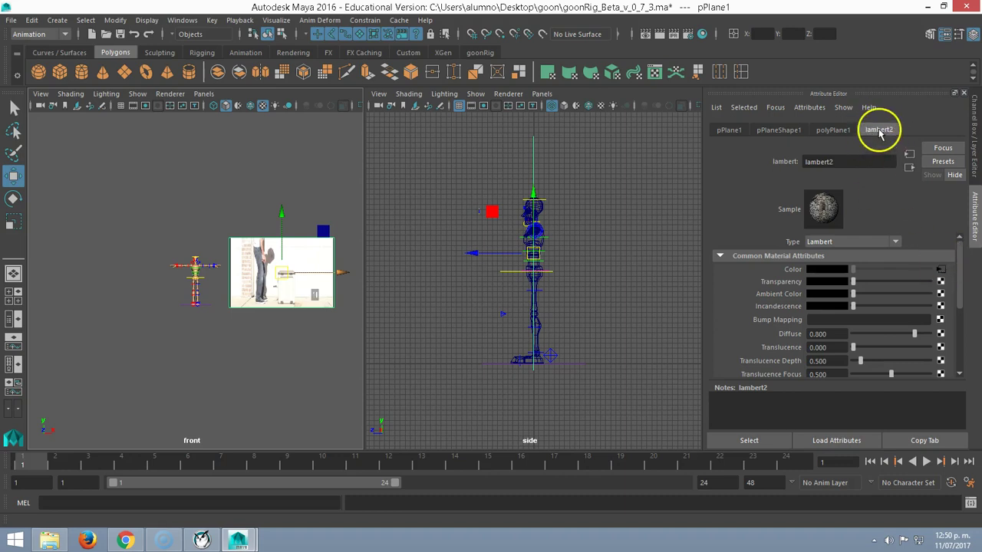
left_click(941, 273)
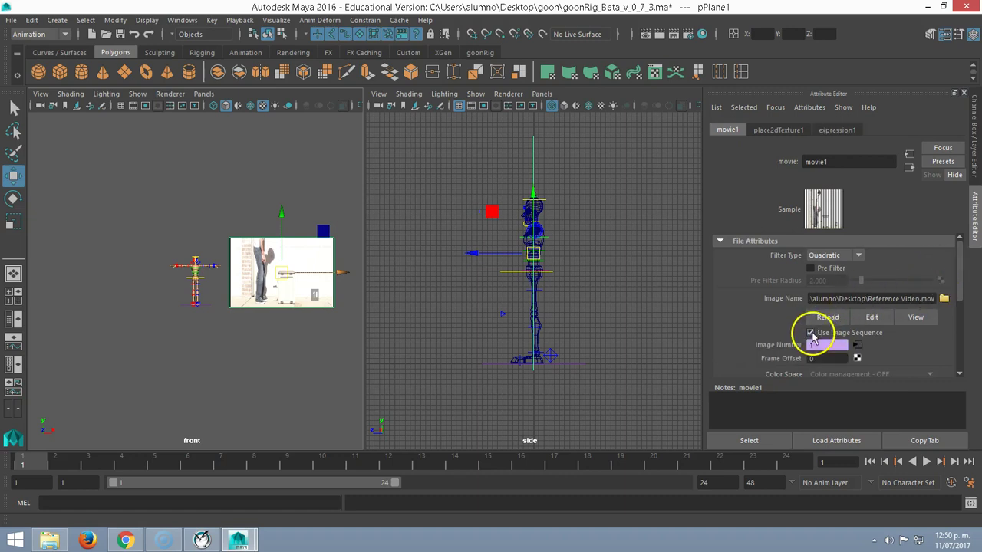
left_click_drag(38, 461, 355, 460)
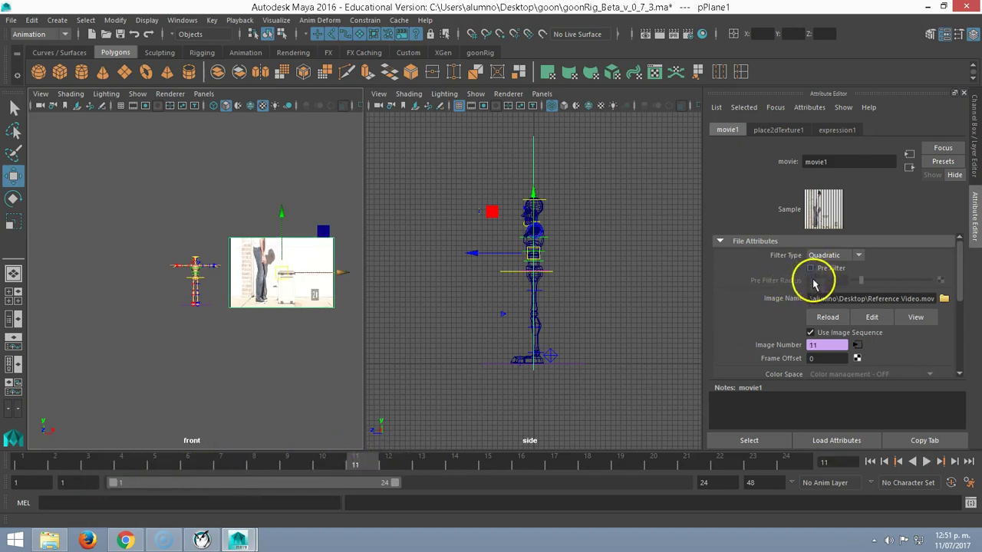
Enable Use Image Sequence on movie1, checking the video follows frames 15, 17, 20 and 13.
left_click(811, 335)
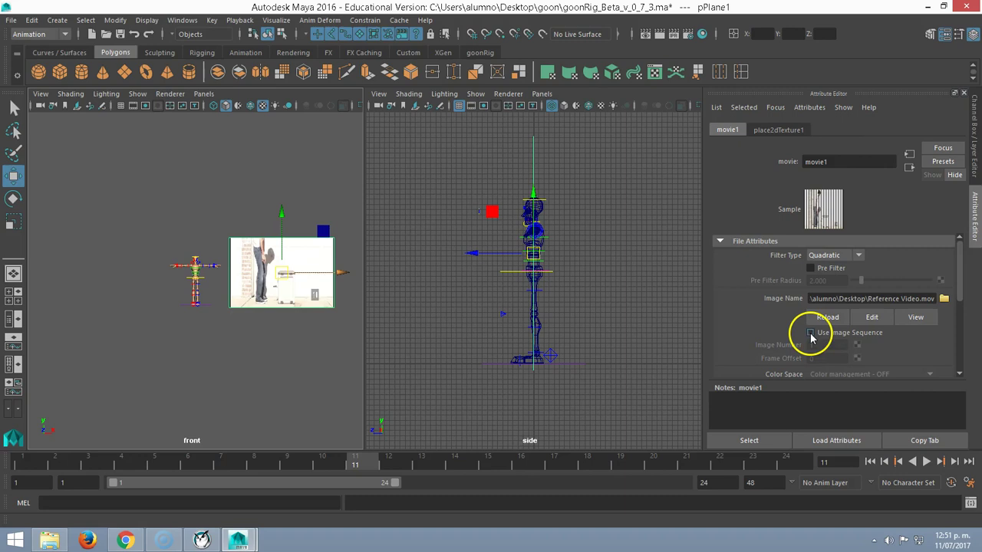
left_click(811, 335)
left_click(810, 335)
left_click(811, 335)
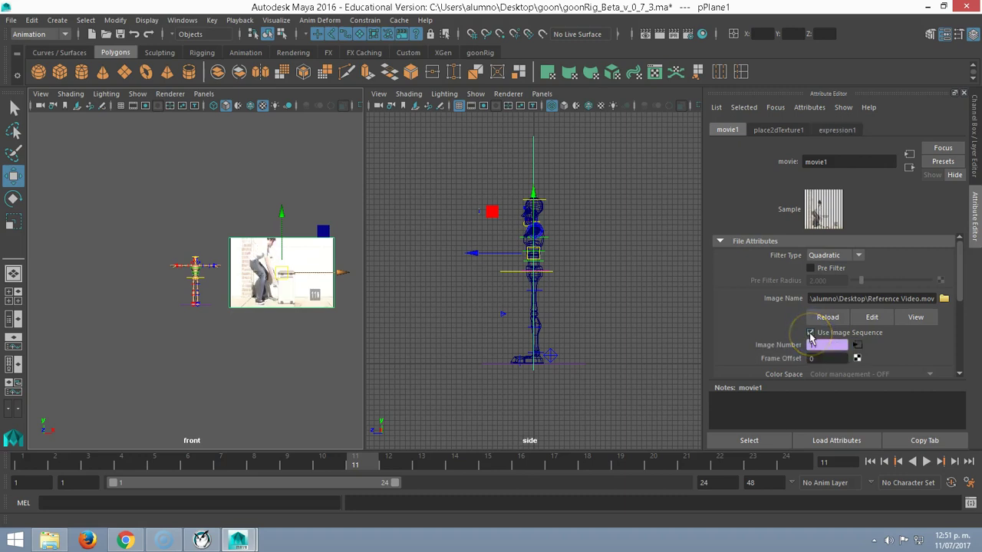
left_click(507, 463)
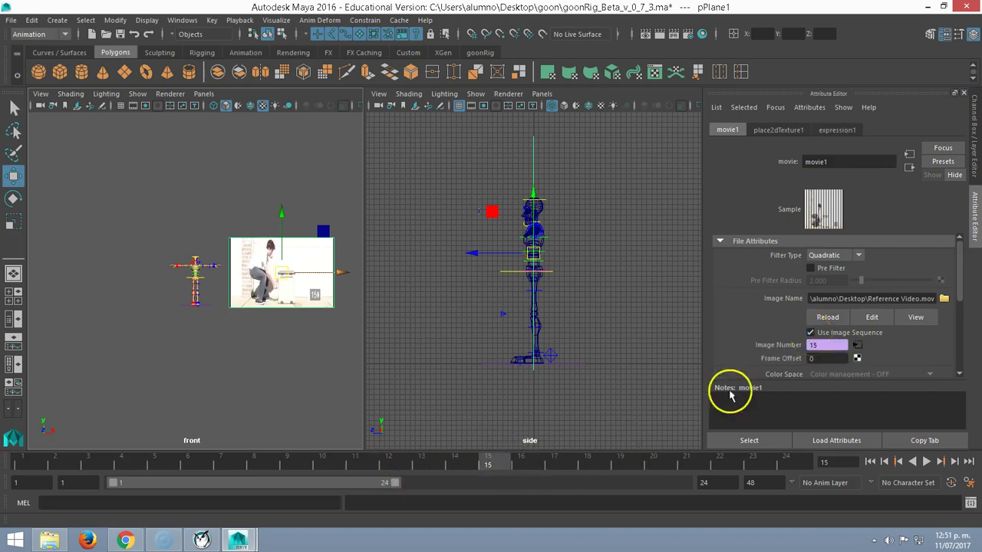
left_click(811, 334)
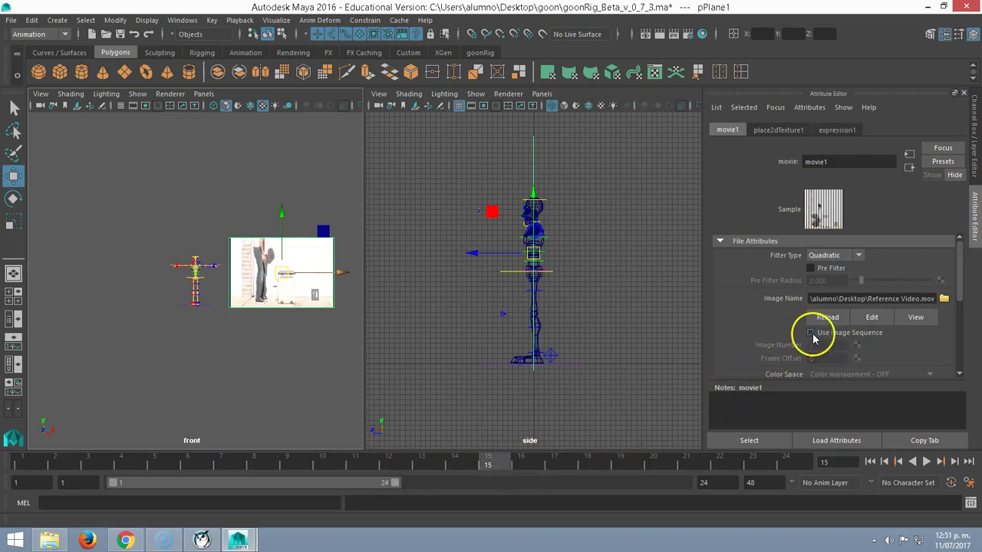
left_click(565, 465)
left_click(653, 463)
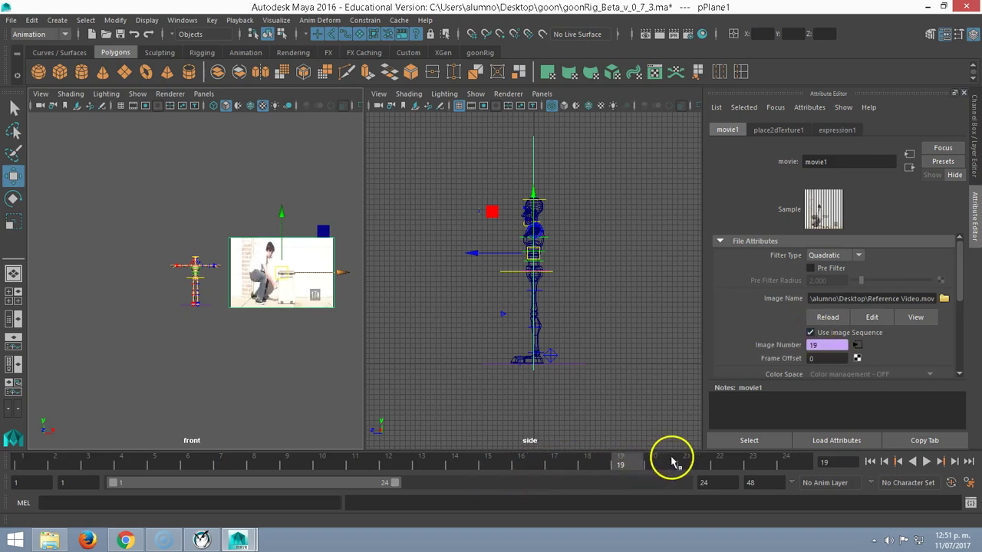
left_click(810, 334)
left_click(810, 335)
left_click(811, 335)
left_click(811, 334)
left_click_drag(605, 468, 422, 465)
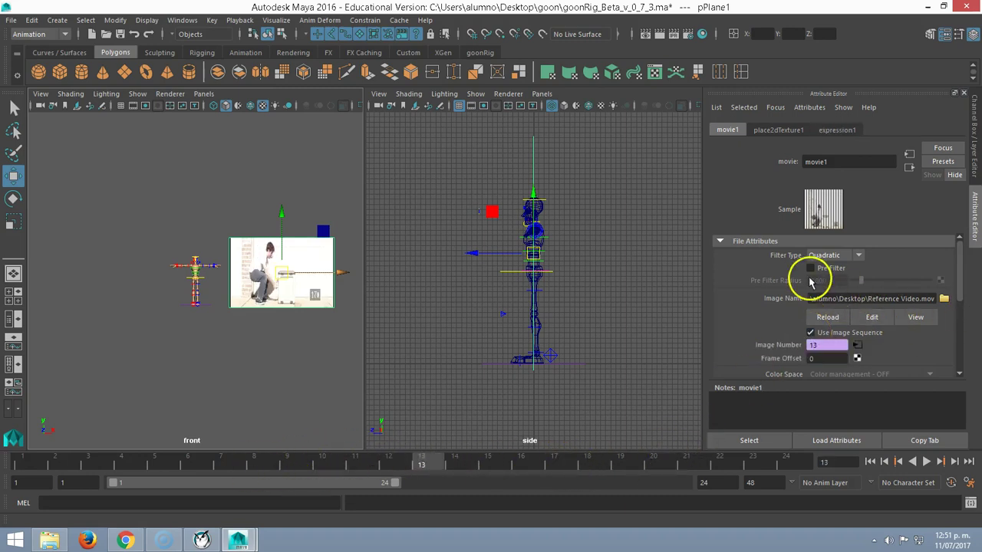
left_click(811, 333)
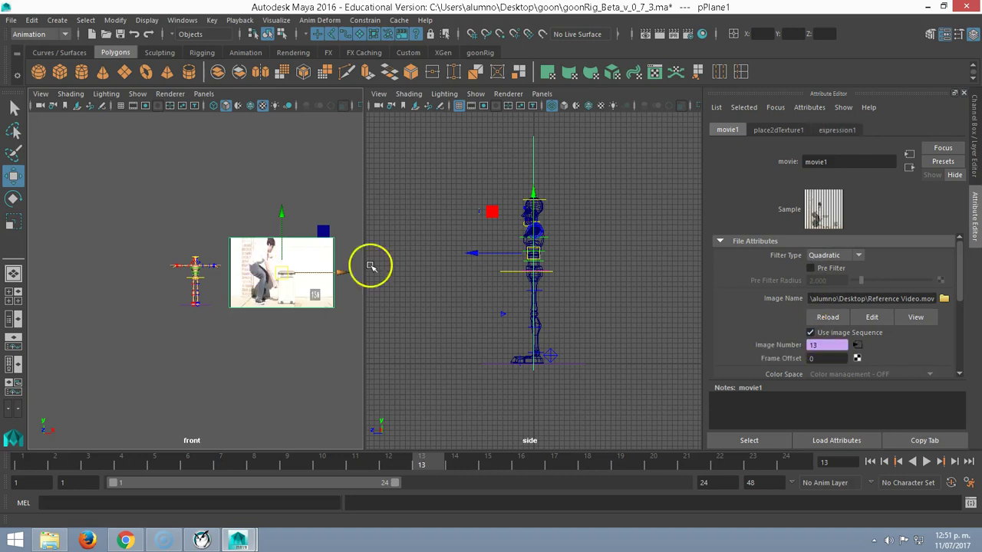
left_click(299, 298)
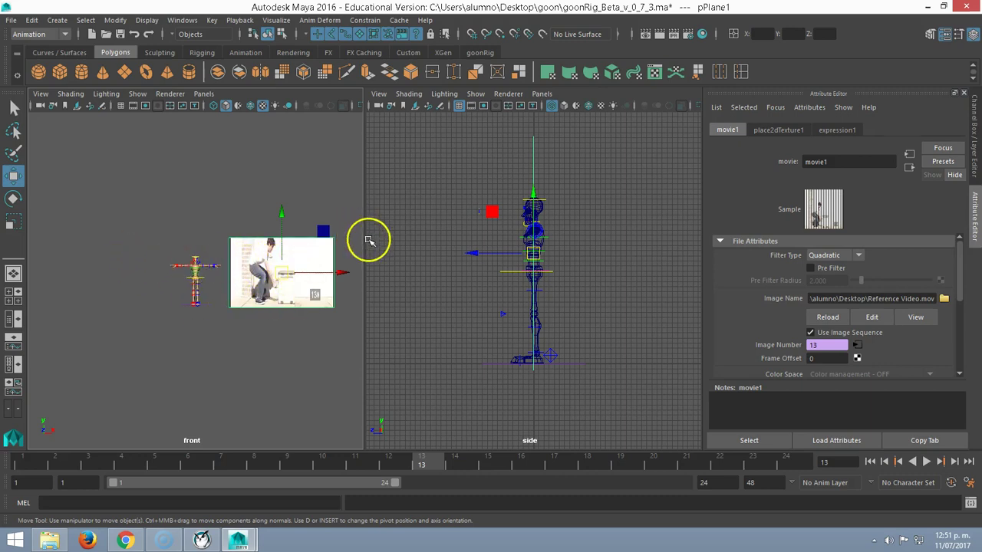
Maximize the front view, preview playback, and refresh the plane's Use Image Sequence setting.
left_click(307, 381)
key("space")
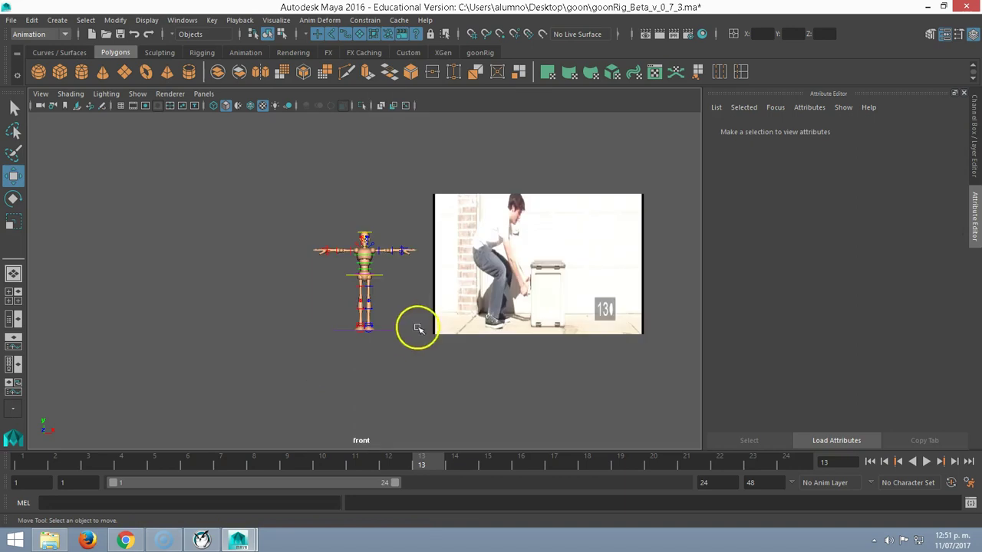
key("alt+v")
key("Escape")
scroll(407, 281, "up", 1)
scroll(410, 285, "up", 1)
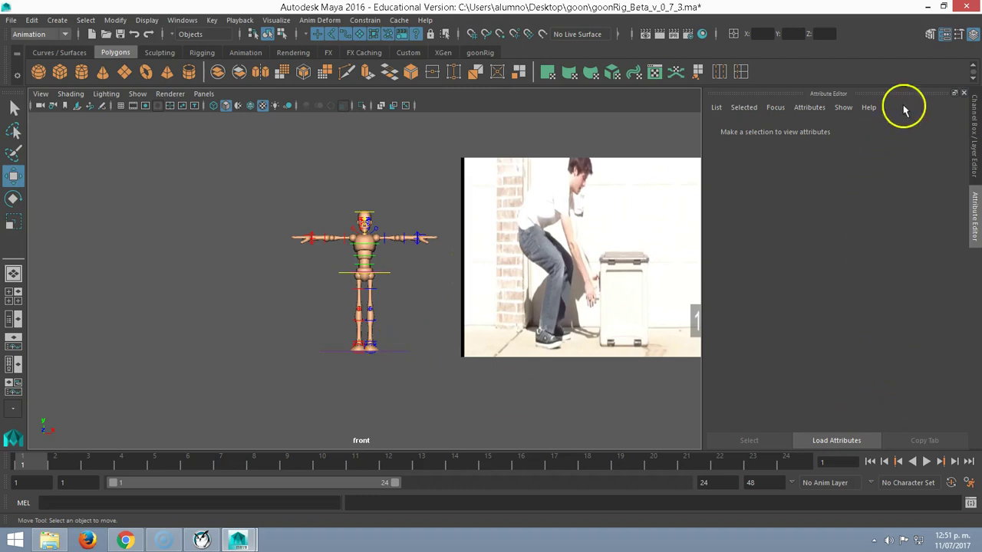
left_click(656, 234)
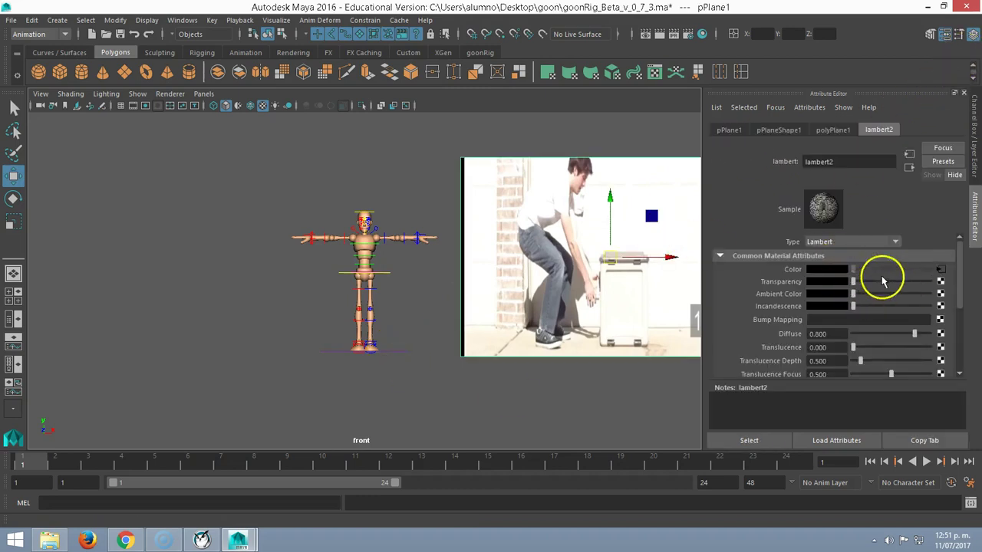
left_click(940, 270)
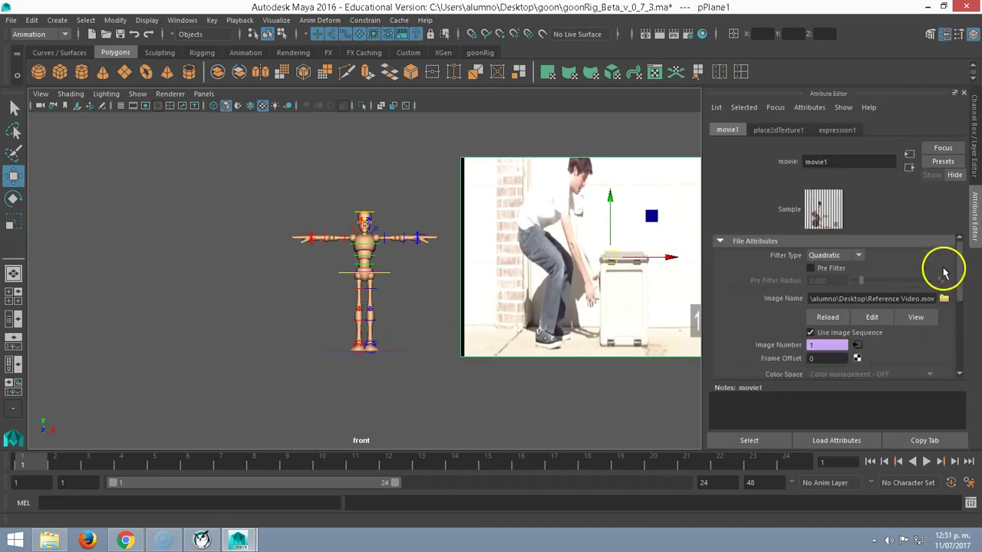
left_click(810, 334)
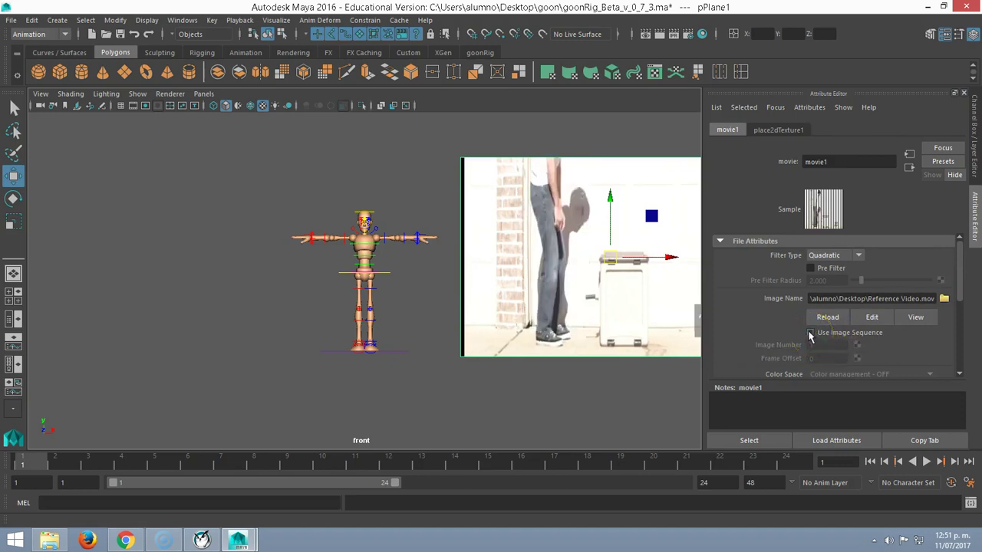
left_click(810, 332)
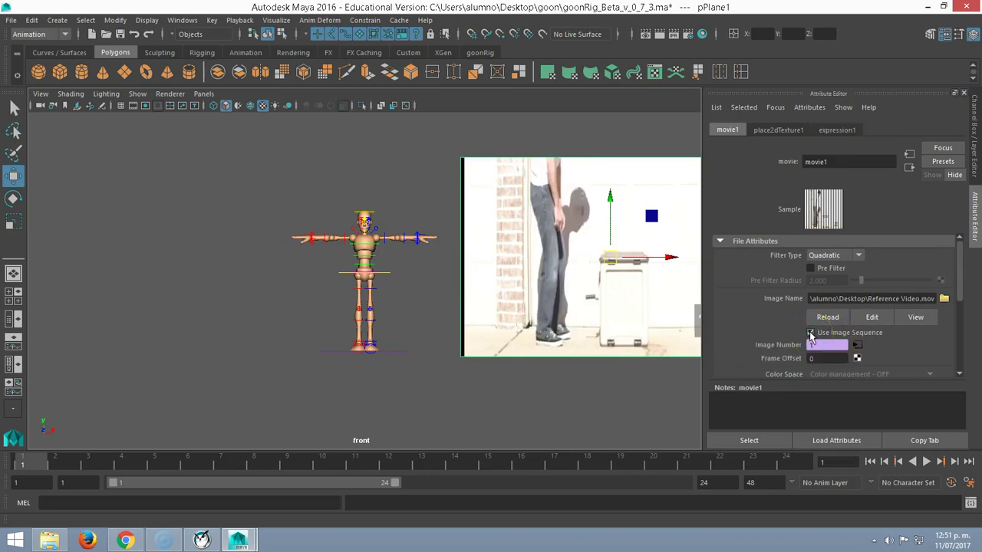
Rotate Root_CTRL about 53° around Y, then select Center_Root_FK_CTRL with the Move tool.
left_click(397, 352)
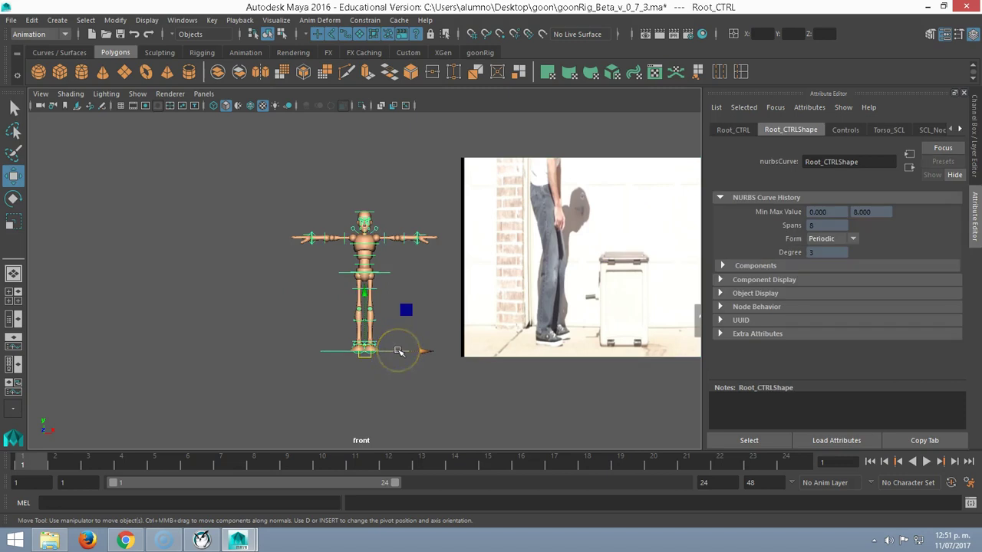
key("r")
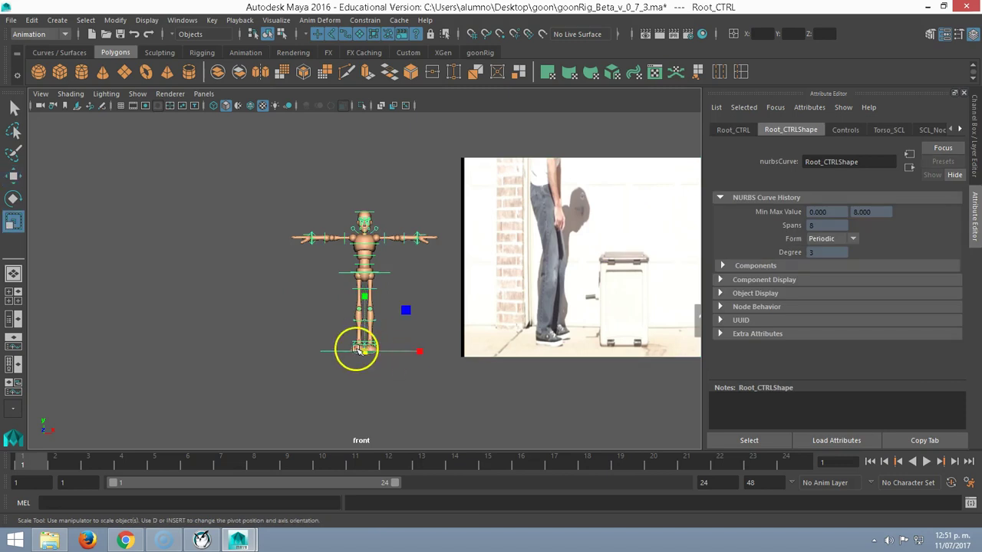
key("e")
left_click_drag(337, 352, 385, 371)
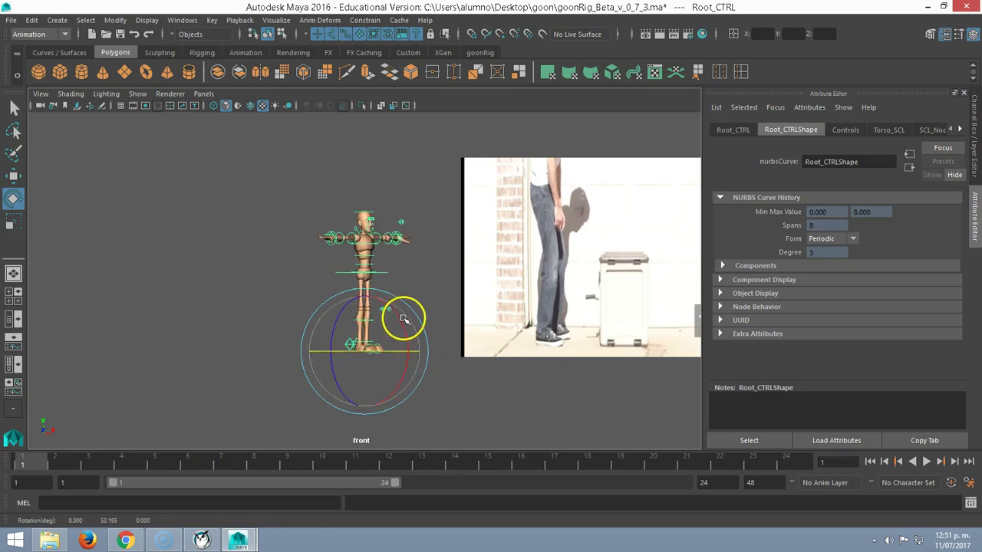
left_click(385, 272)
left_click(382, 275)
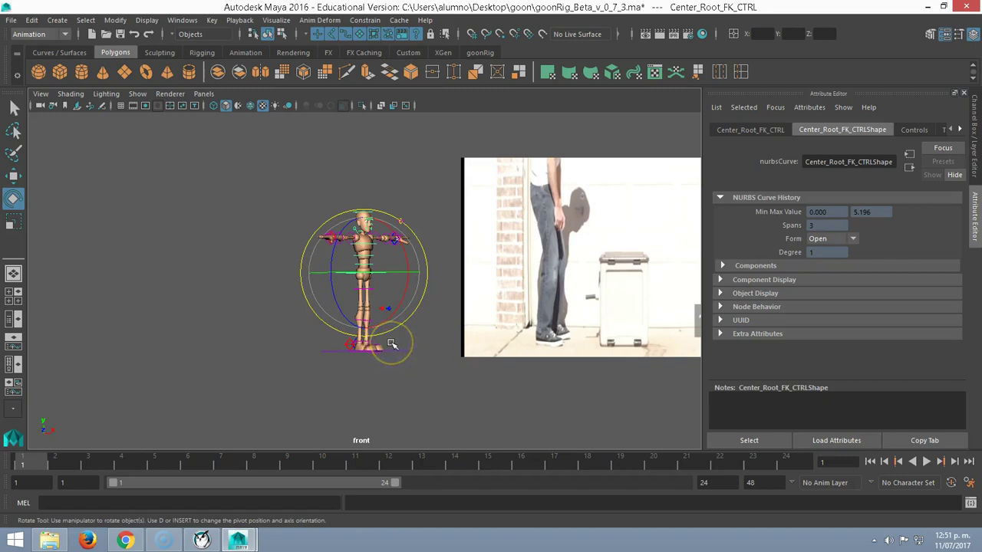
key("w")
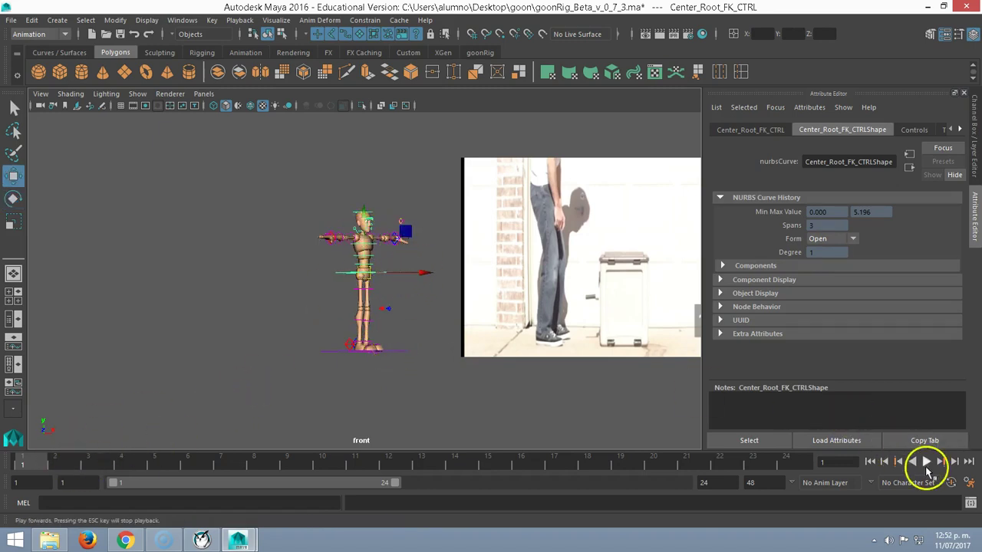
Set Time Slider playback speed to Real-time [24 fps] in Preferences and save them.
left_click(970, 483)
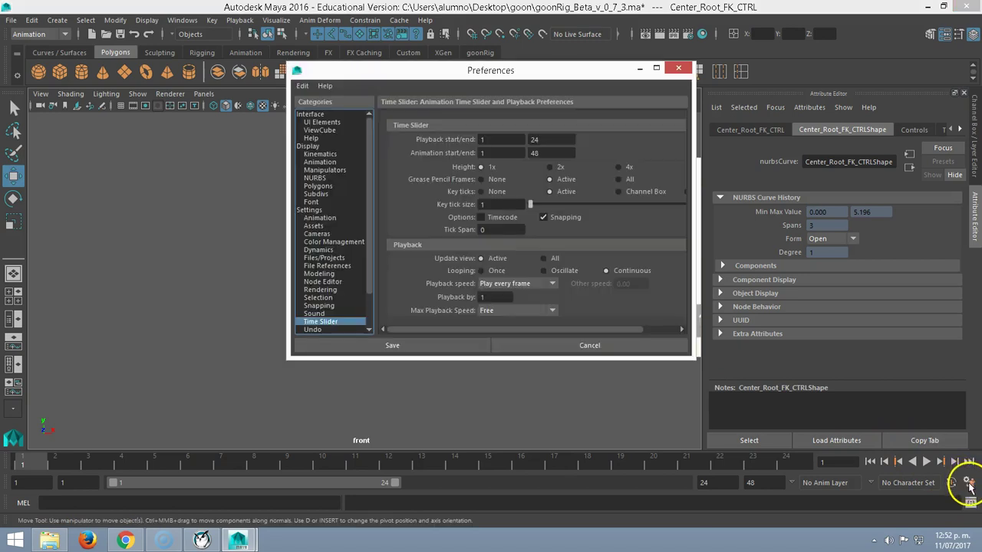
left_click(502, 283)
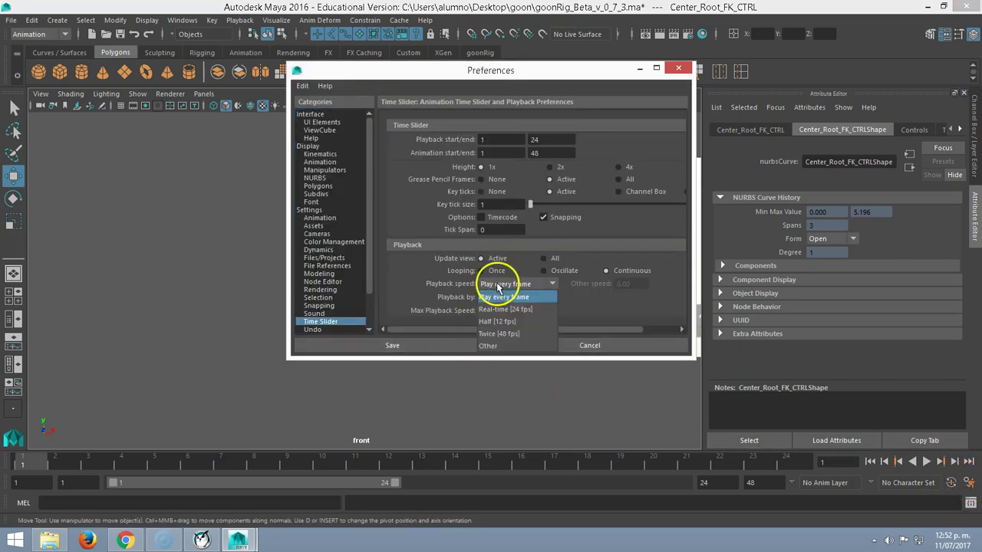
left_click(495, 311)
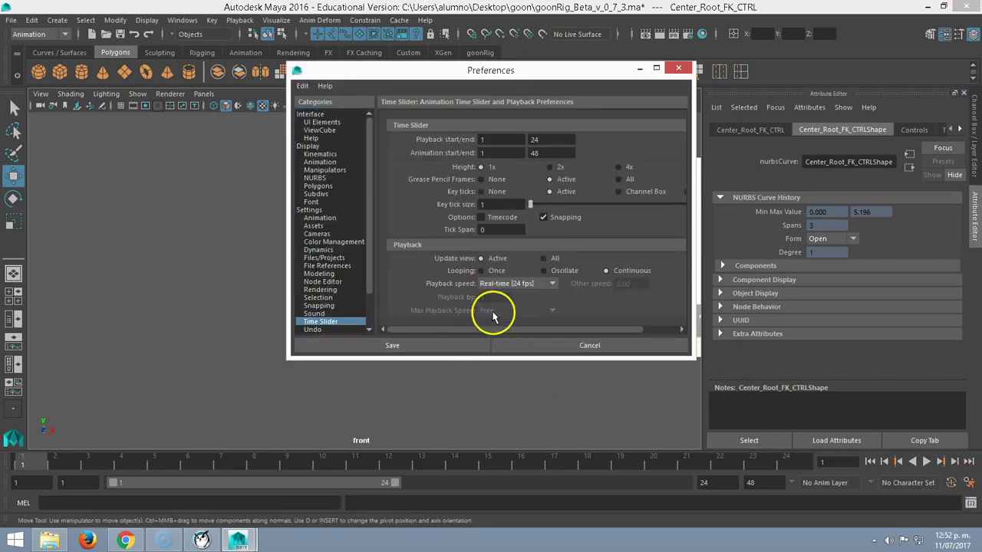
left_click(318, 219)
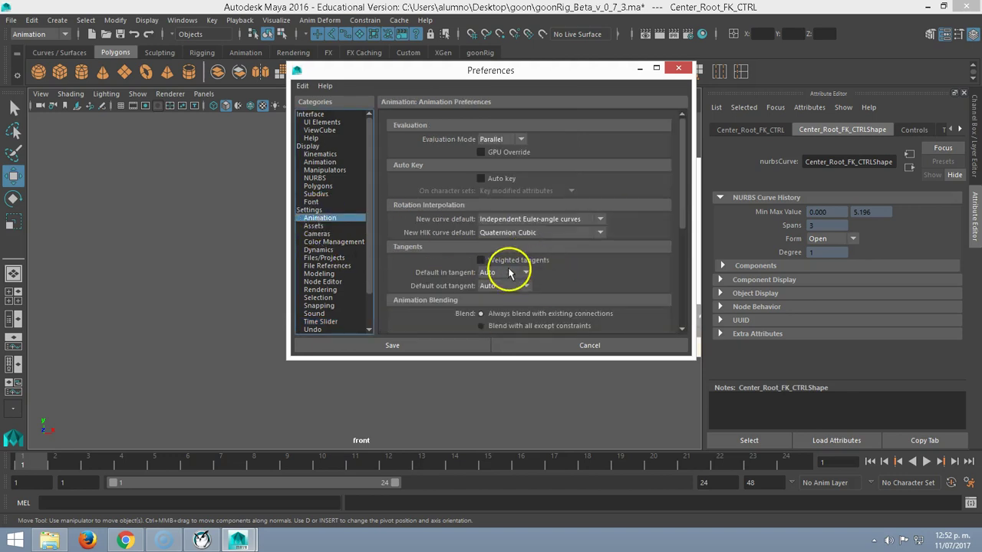
left_click(309, 209)
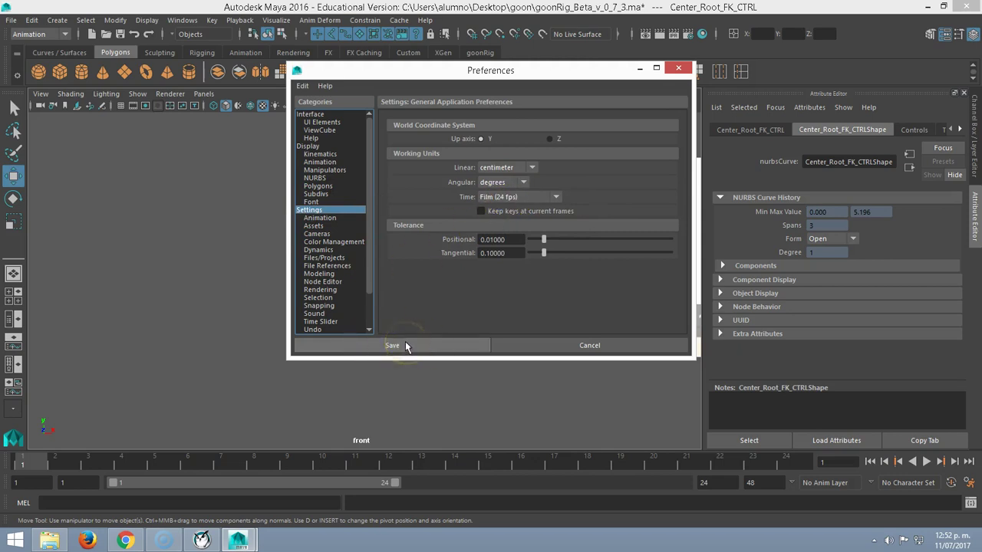
left_click(405, 346)
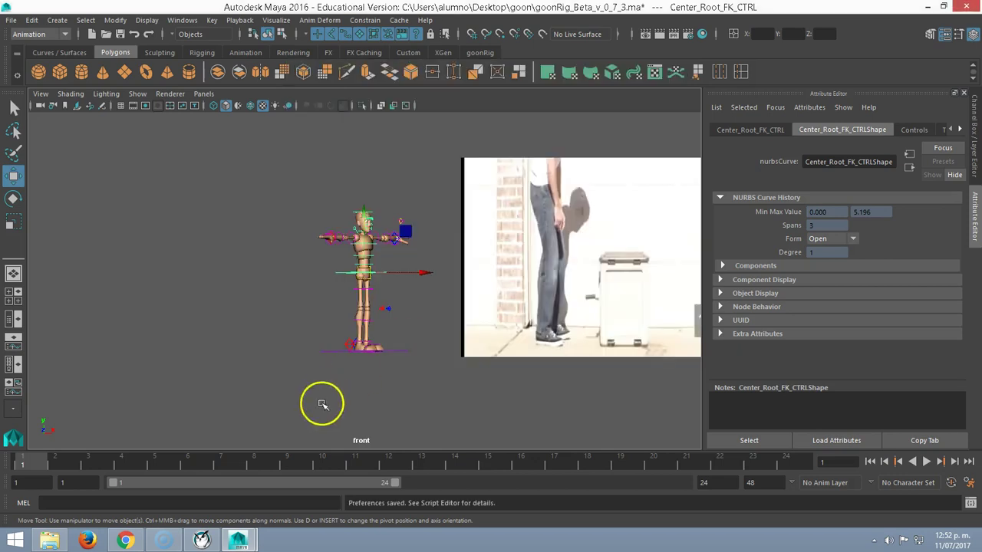
Lower the root so the knees bend and turn the right foot IK control slightly.
left_click_drag(361, 227, 368, 239)
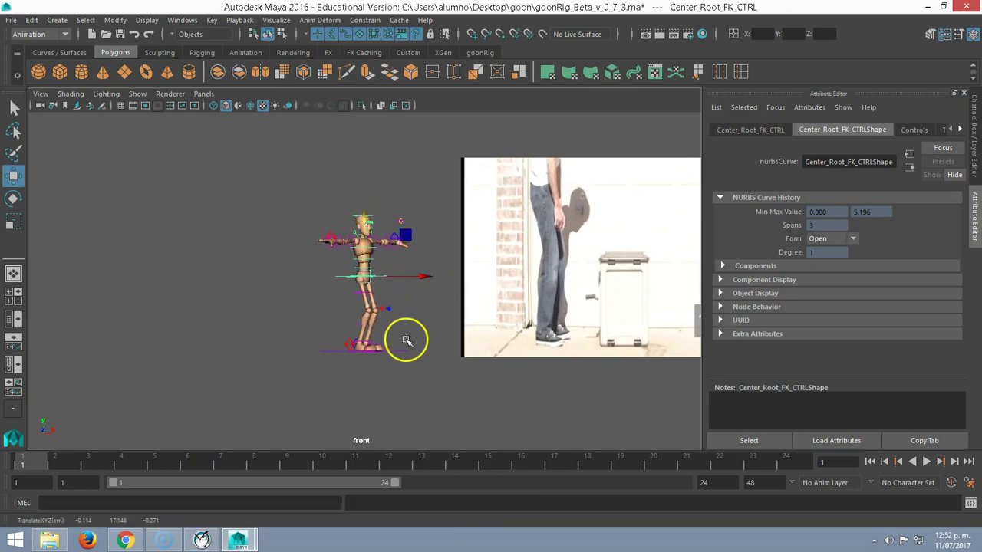
middle_click_drag(369, 346, 355, 340, "alt")
left_click_drag(356, 340, 368, 351, "alt")
left_click(336, 352)
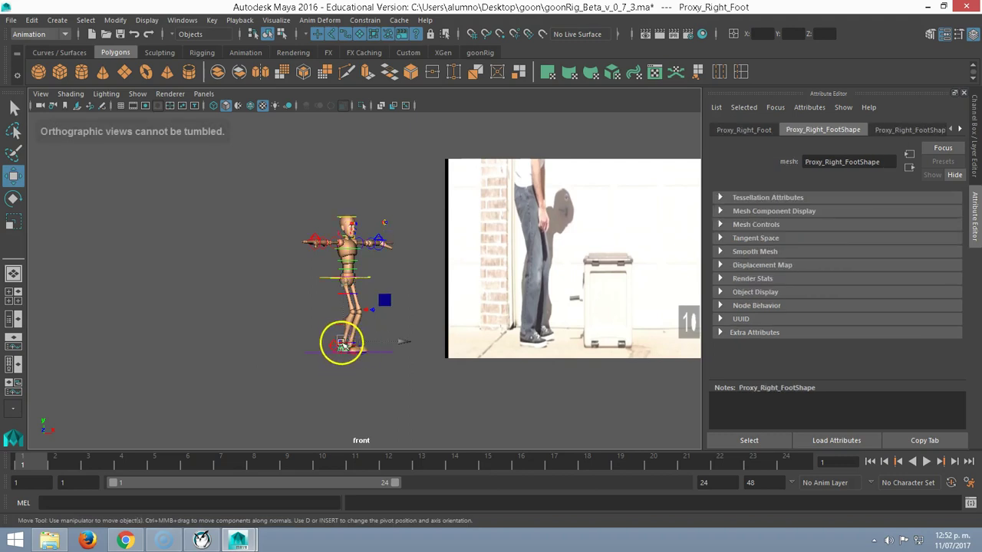
left_click(329, 347)
key("e")
mouse_move(333, 345)
left_mouse_down()
mouse_move(369, 334)
mouse_move(344, 329)
left_mouse_up()
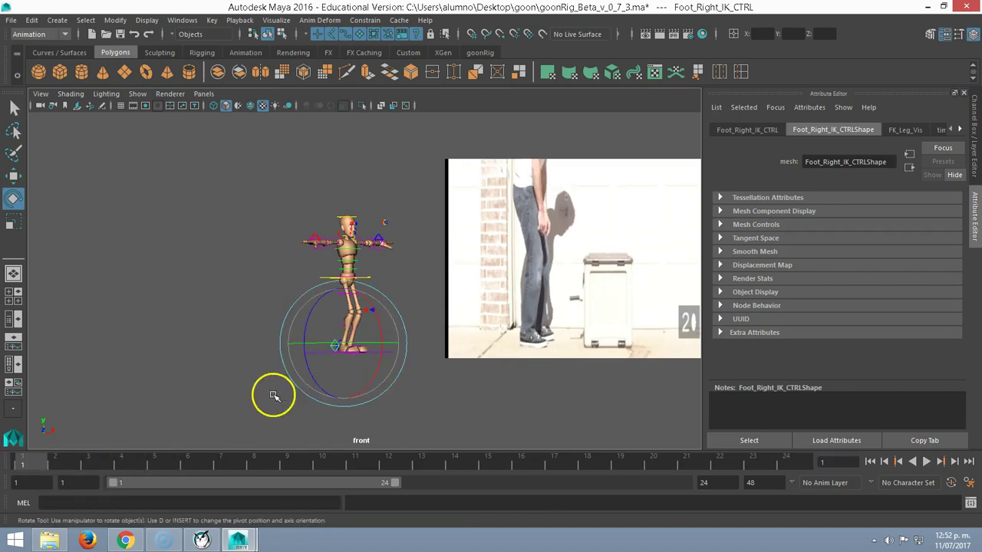
Preview the playback, then at frame 10 box-select every rig control.
key("alt+v")
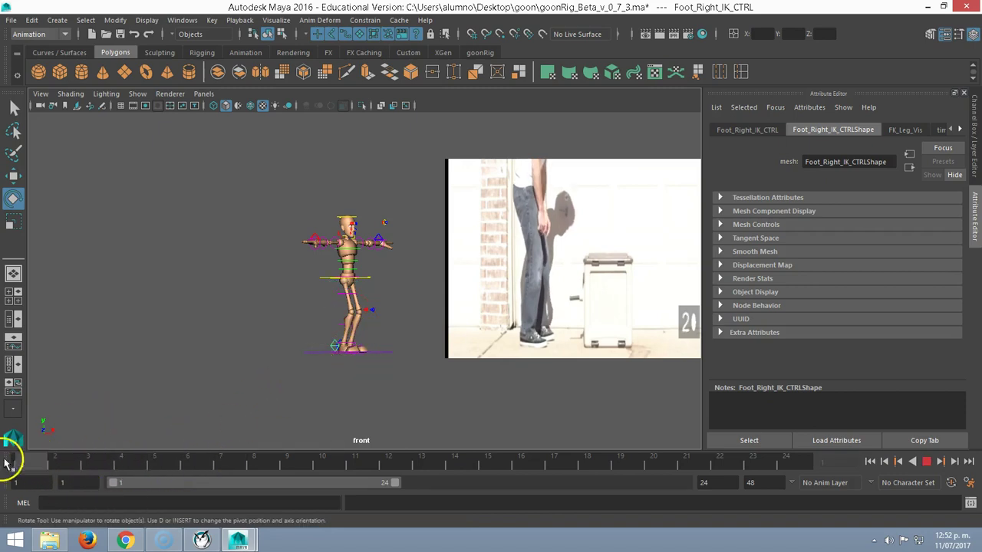
left_click_drag(186, 471, 322, 470)
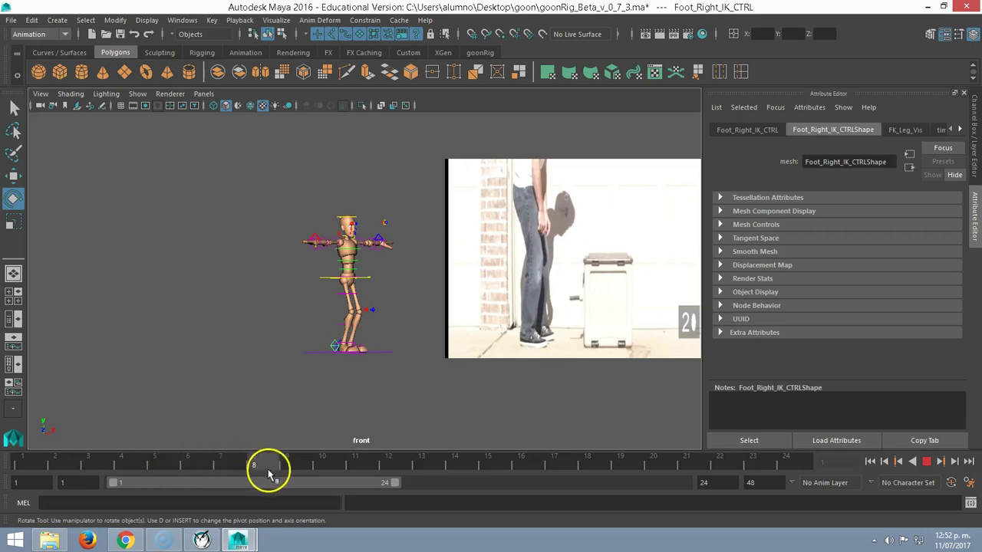
left_click(204, 385)
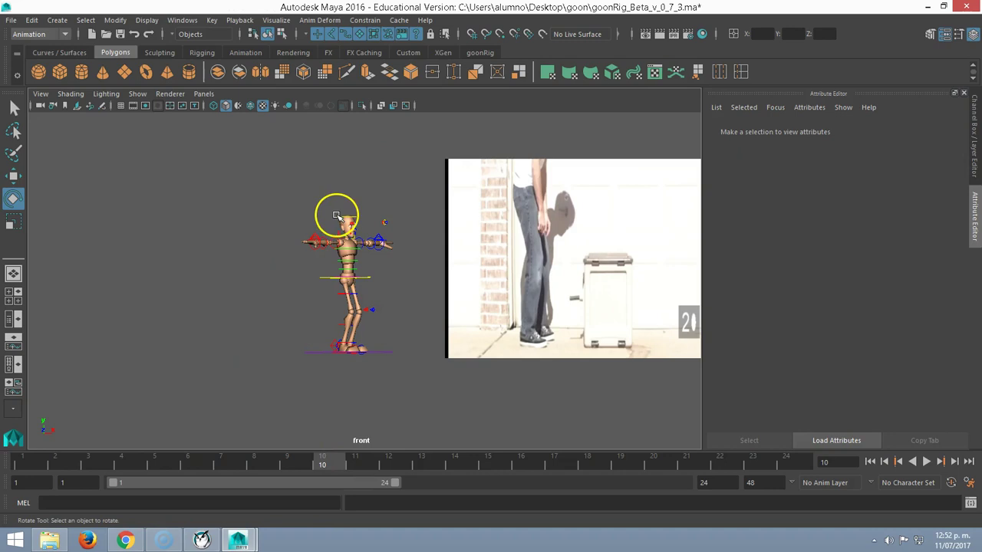
left_click_drag(261, 184, 426, 391)
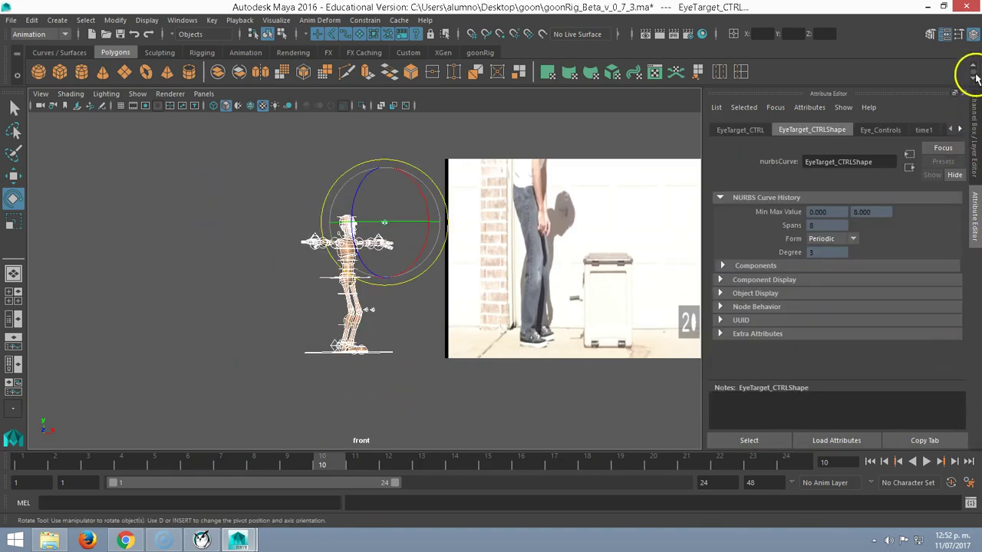
Show the Channel Box/Layer Editor, hide Proxy_GEO_Layer, and switch to the goonRig shelf.
left_click(972, 34)
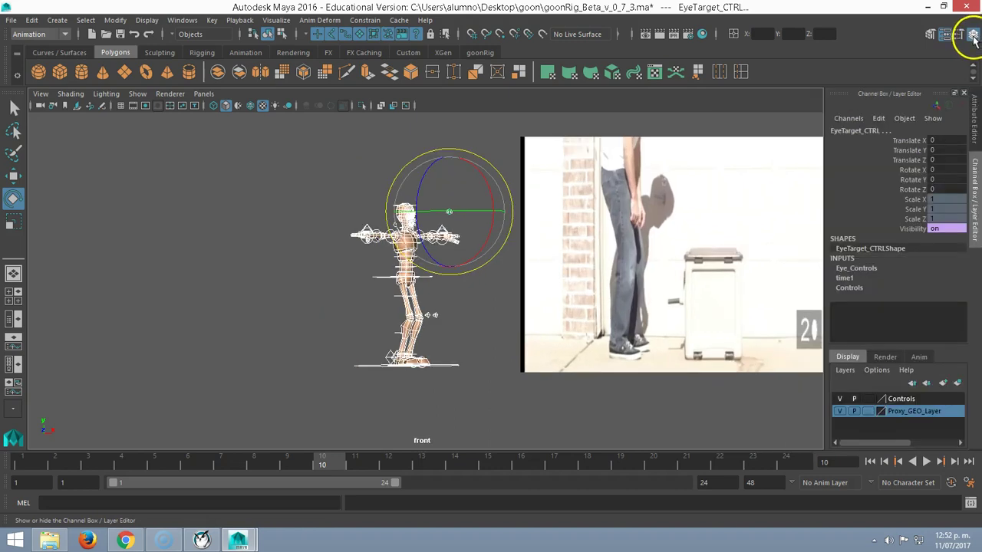
left_click(841, 412)
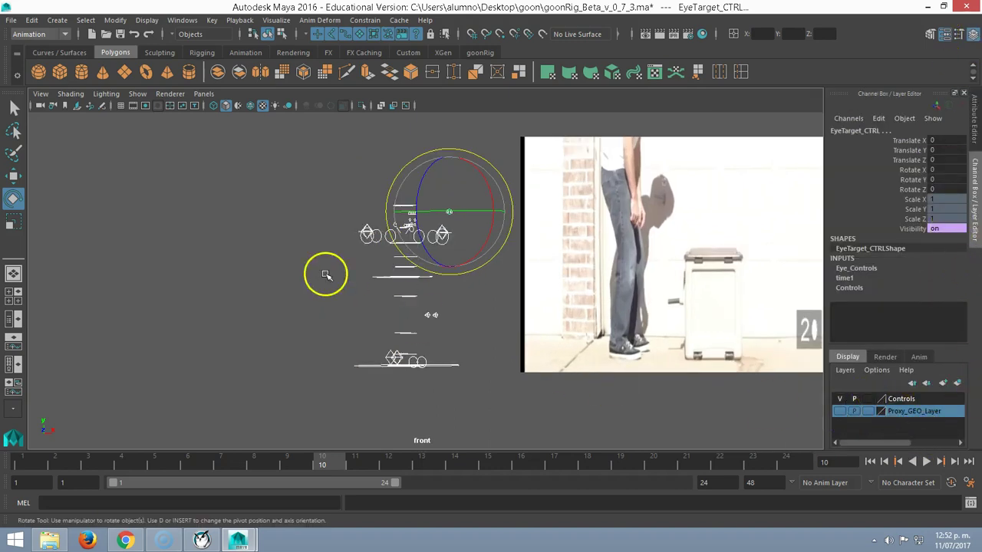
left_click(482, 53)
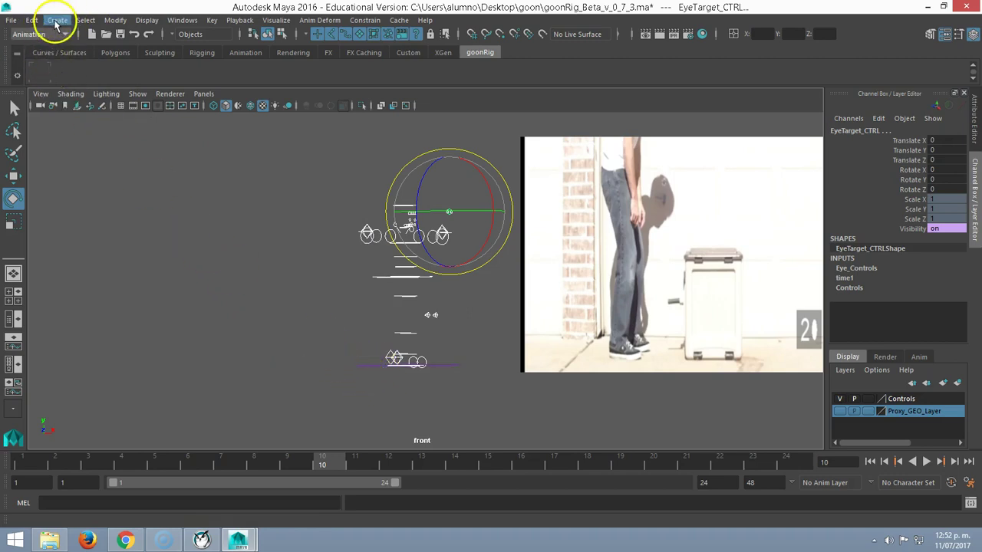
Save the selected rig controls as a quick select set named Todo on the shelf.
left_click(56, 21)
mouse_move(73, 257)
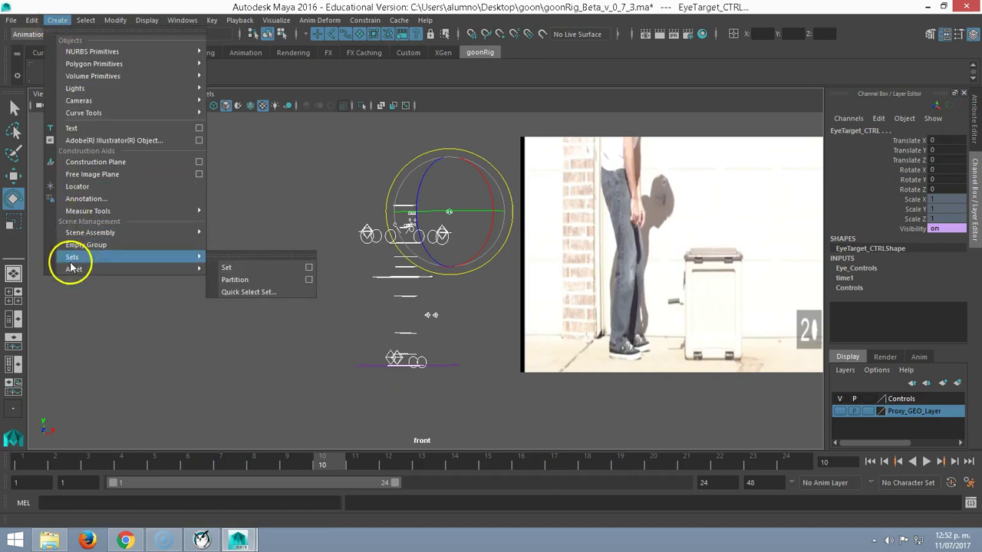
left_click(244, 292)
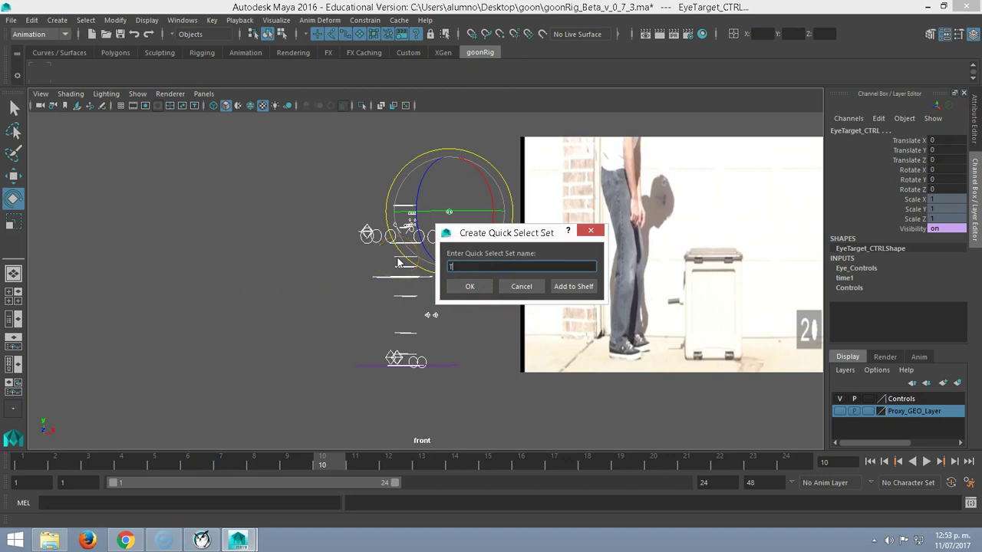
left_click(574, 286)
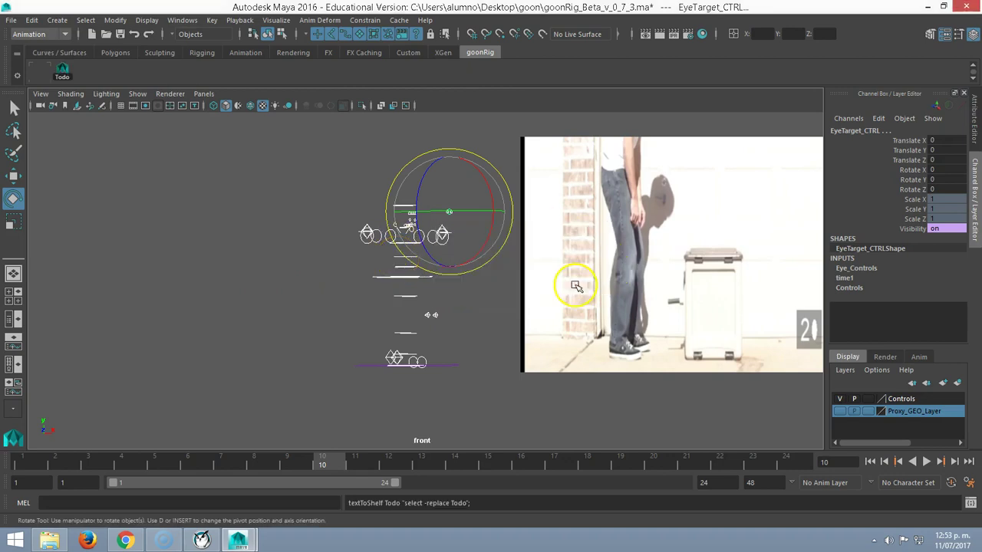
Reselect all controls with the Todo button and key them at frames 10 and 1.
left_click(230, 219)
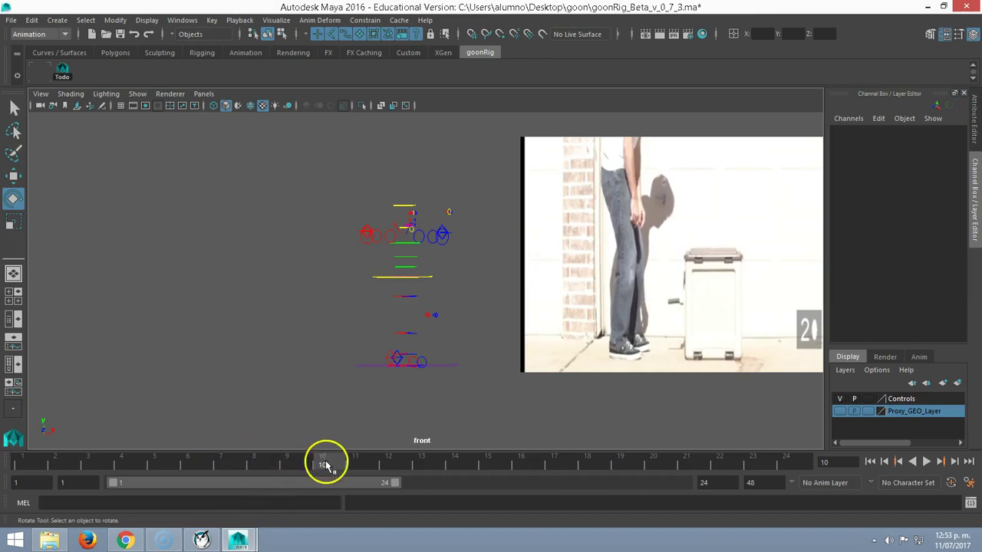
left_click(62, 69)
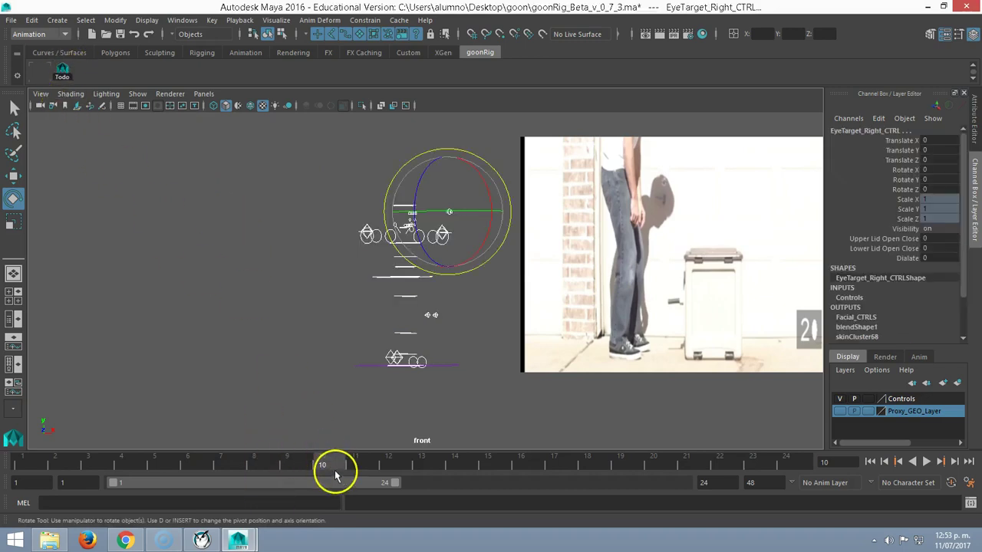
key("s")
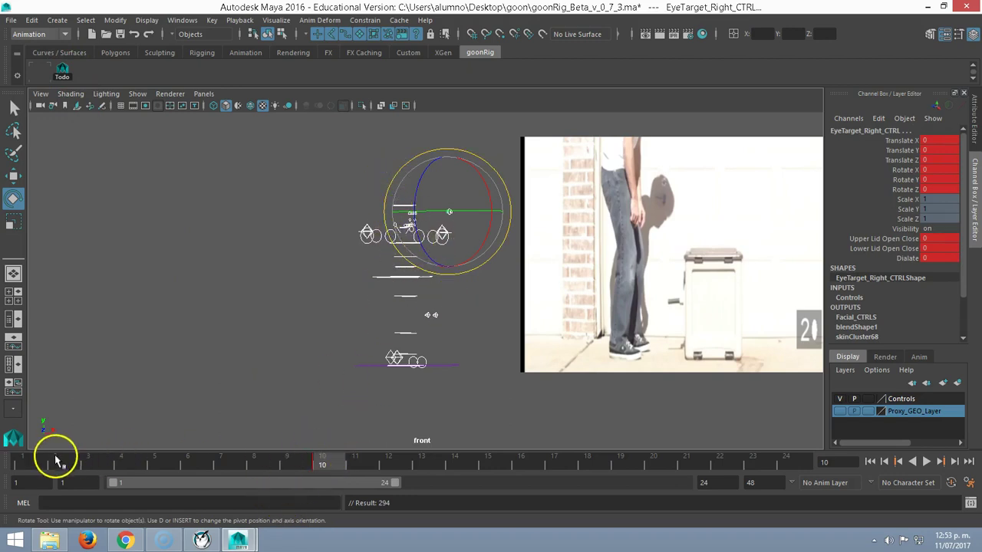
left_click(22, 464)
key("s")
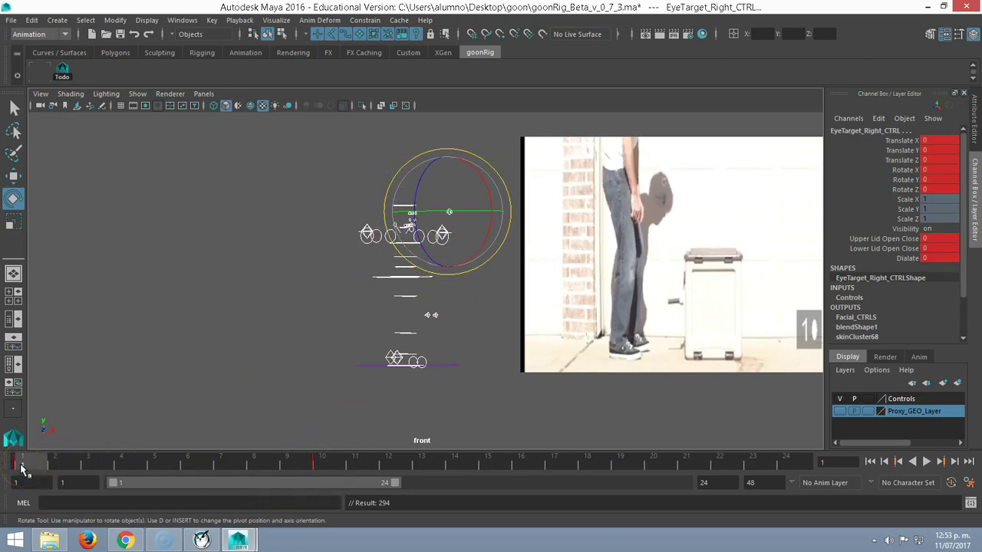
Back at frame 10, select the reference video plane pPlane1 and show its attributes.
left_click(475, 323)
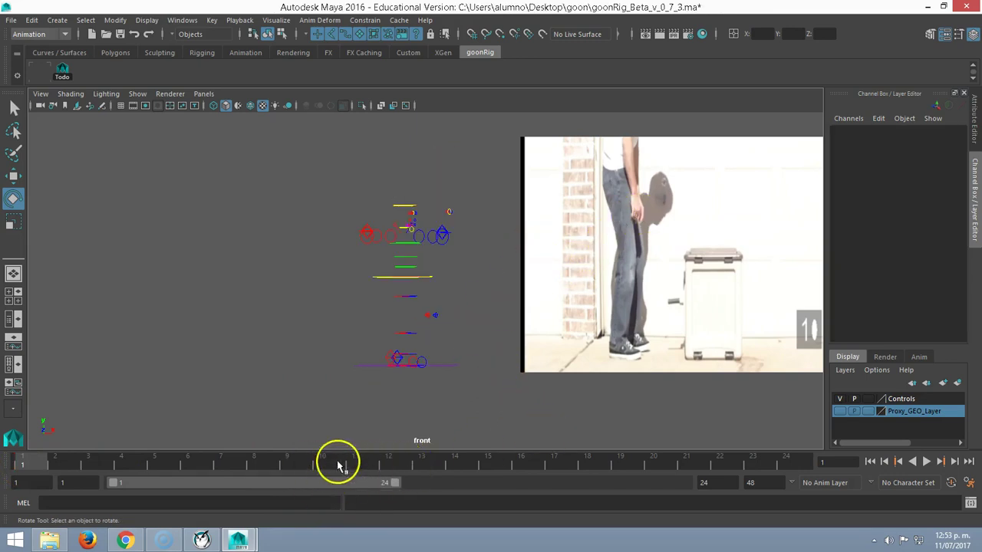
left_click(335, 464)
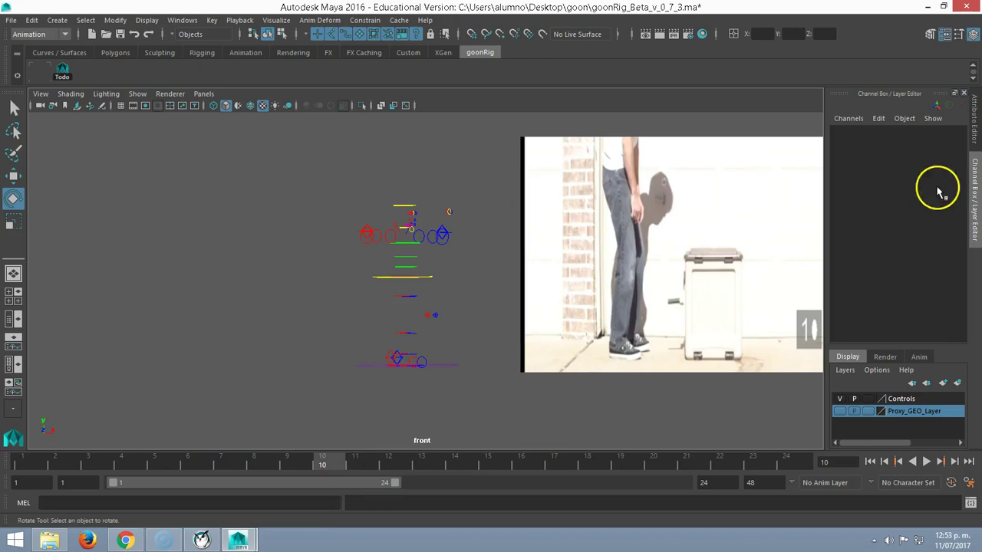
left_click(734, 227)
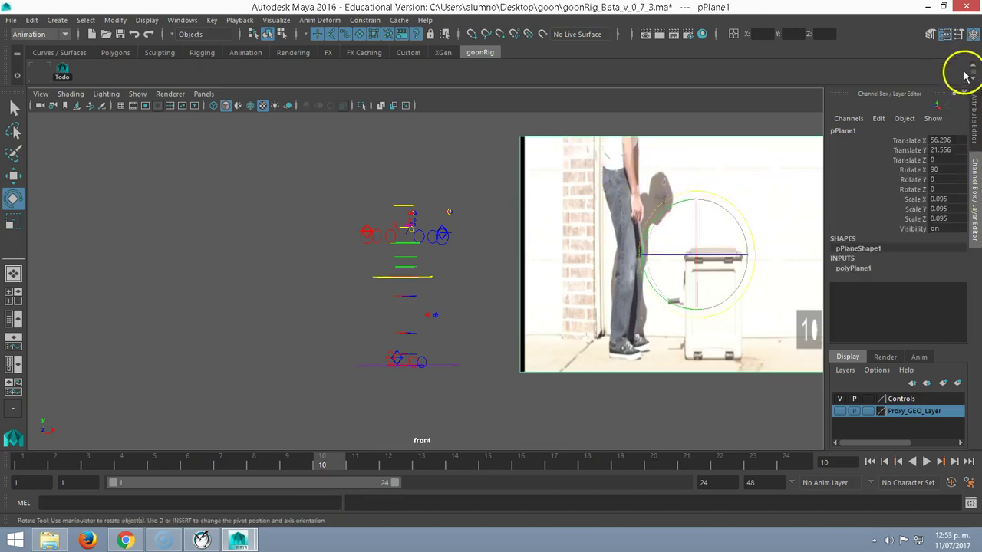
left_click(945, 36)
Toggle Use Image Sequence on lambert2's movie1 texture to refresh the video frame.
left_click(945, 36)
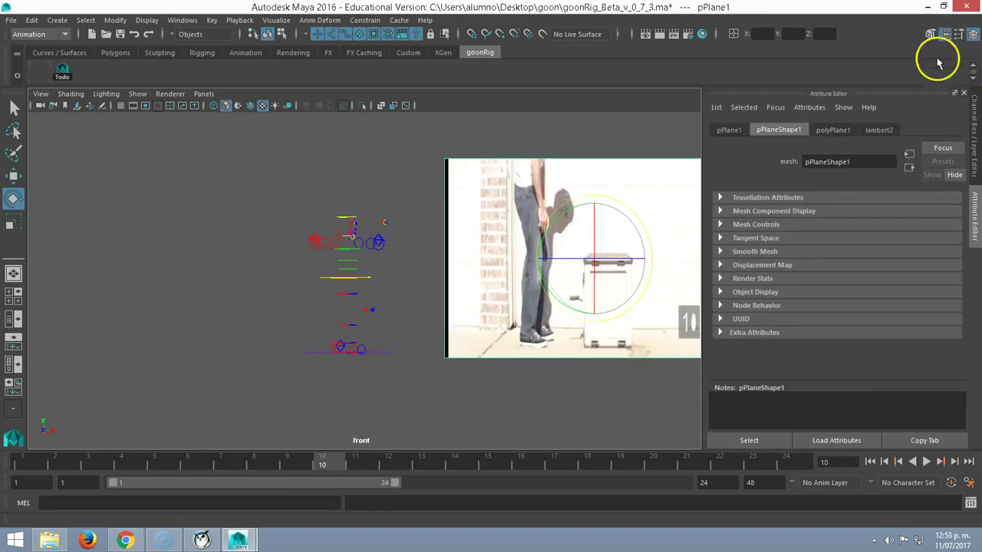
left_click(879, 131)
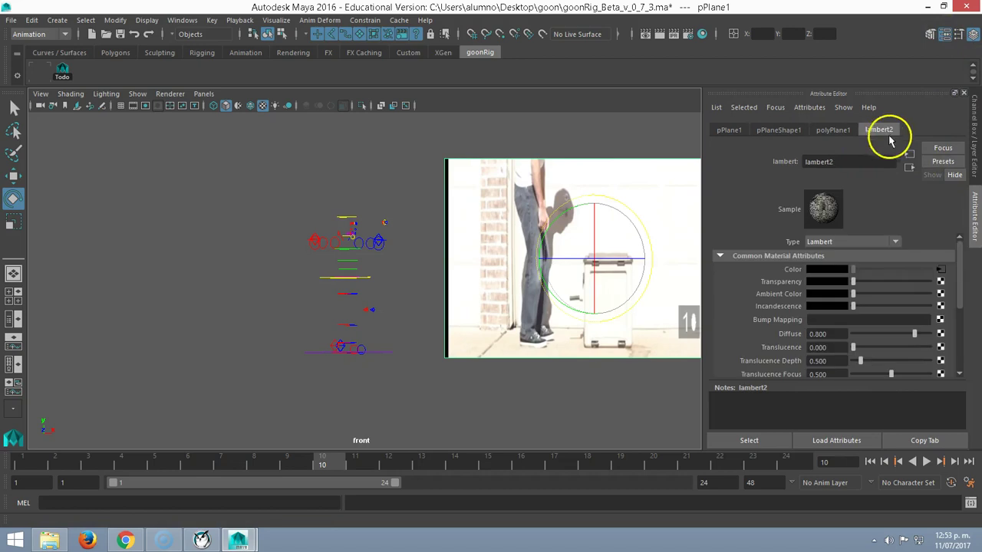
left_click(941, 269)
left_click(811, 332)
left_click(811, 332)
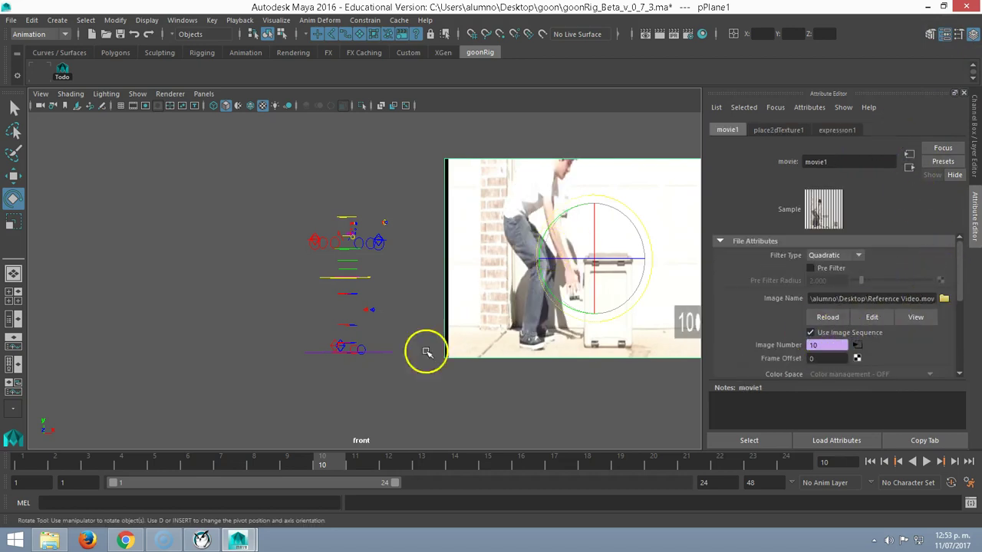
Select Center_Root_FK_CTRL with the Move tool and bring back the Channel Box/Layer Editor.
left_click(320, 278)
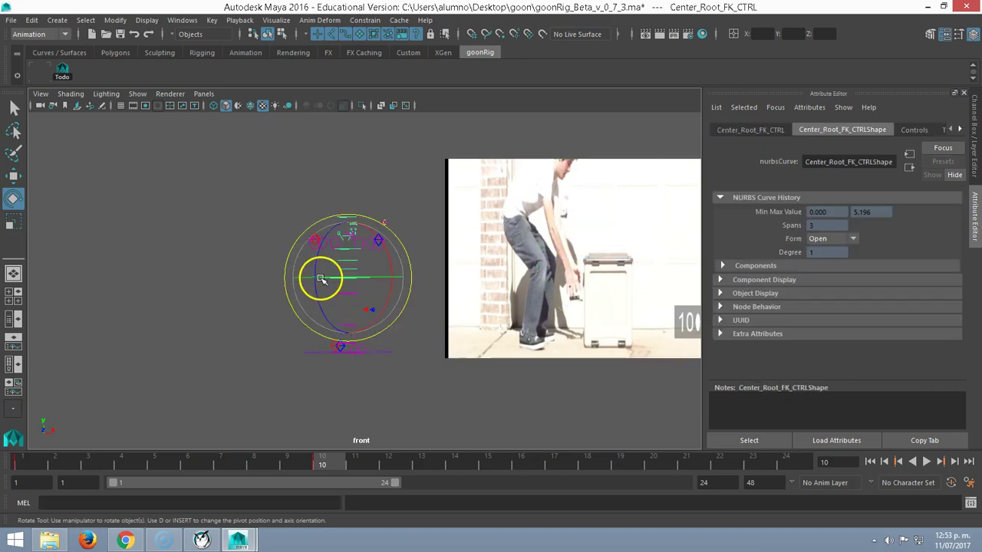
key("w")
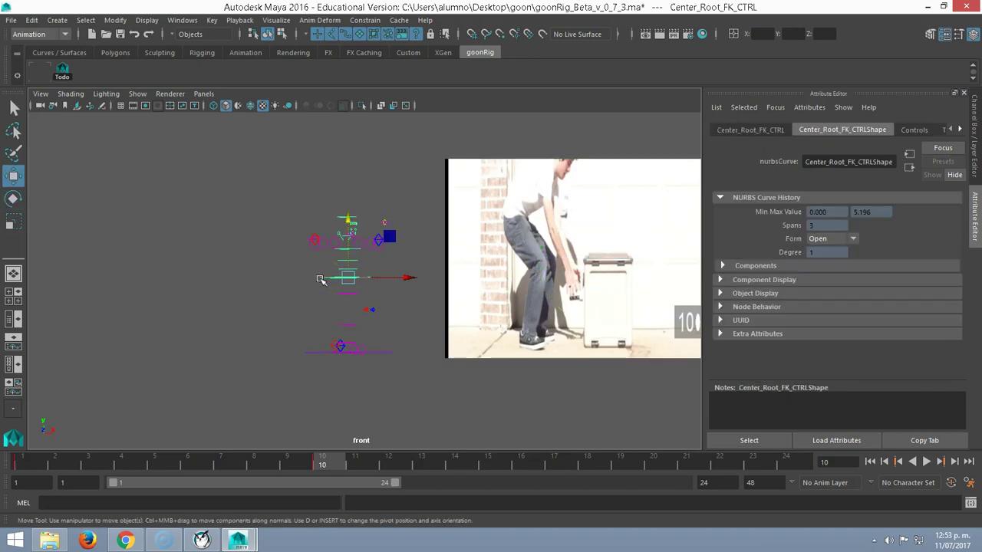
left_click(972, 34)
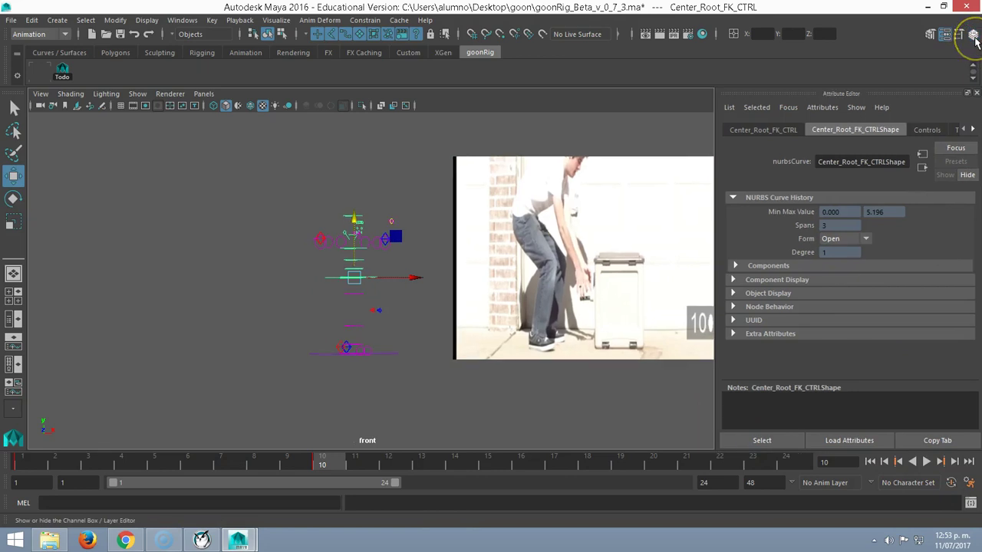
left_click(972, 36)
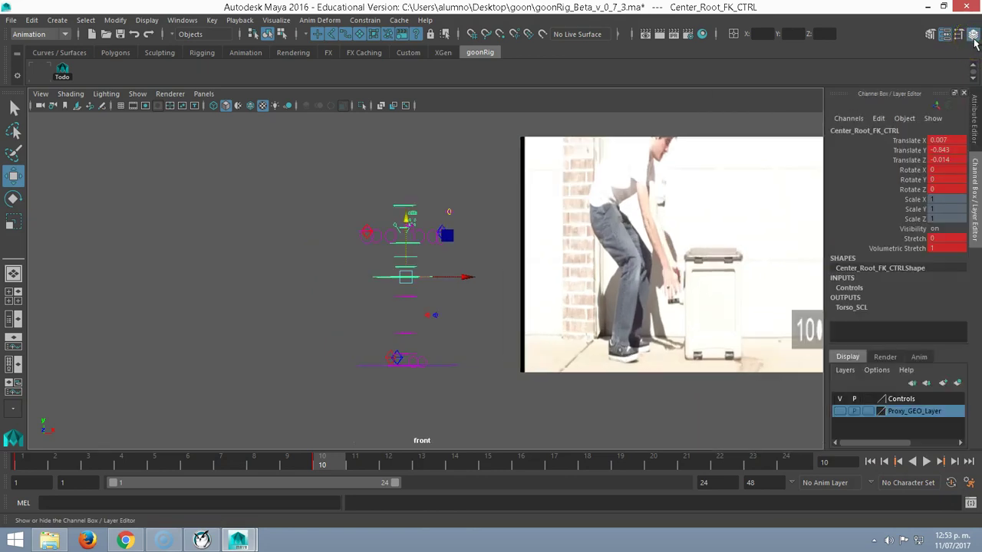
Make Proxy_GEO_Layer visible again and set it to Reference display.
left_click(839, 412)
left_click(868, 412)
left_click(869, 412)
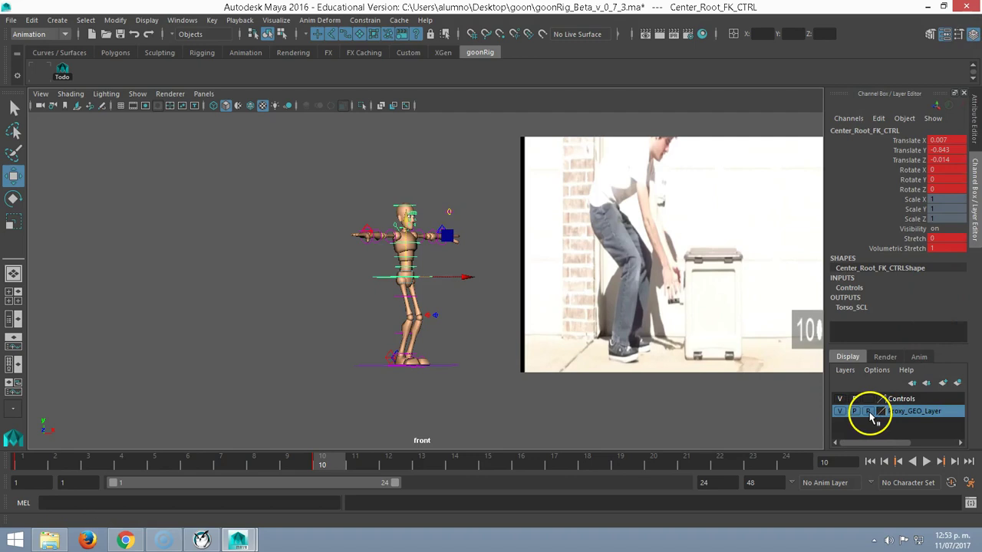
Lower Center_Root_FK_CTRL so the character crouches at frame 10.
left_click(406, 324)
left_click(381, 278)
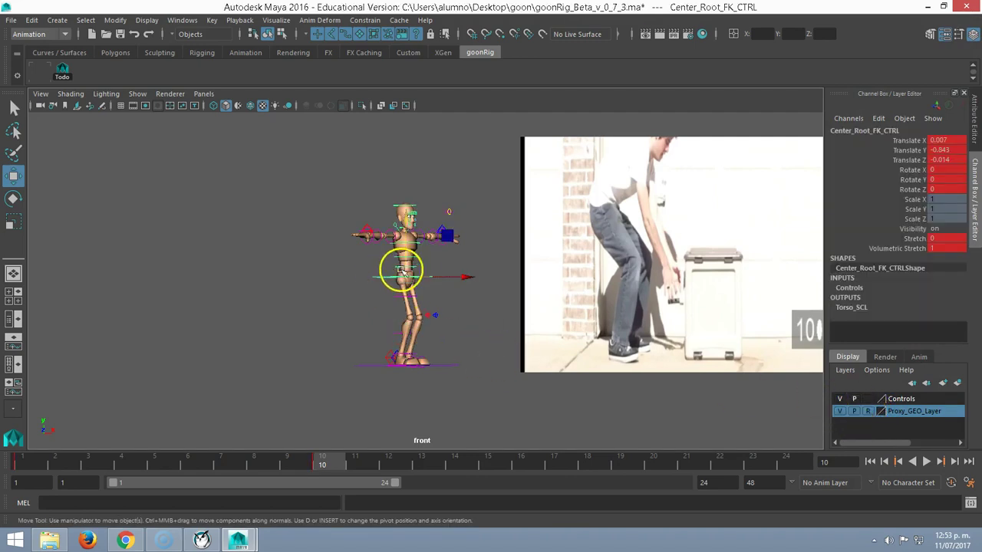
mouse_move(412, 244)
left_mouse_down()
mouse_move(410, 268)
mouse_move(434, 296)
left_mouse_up()
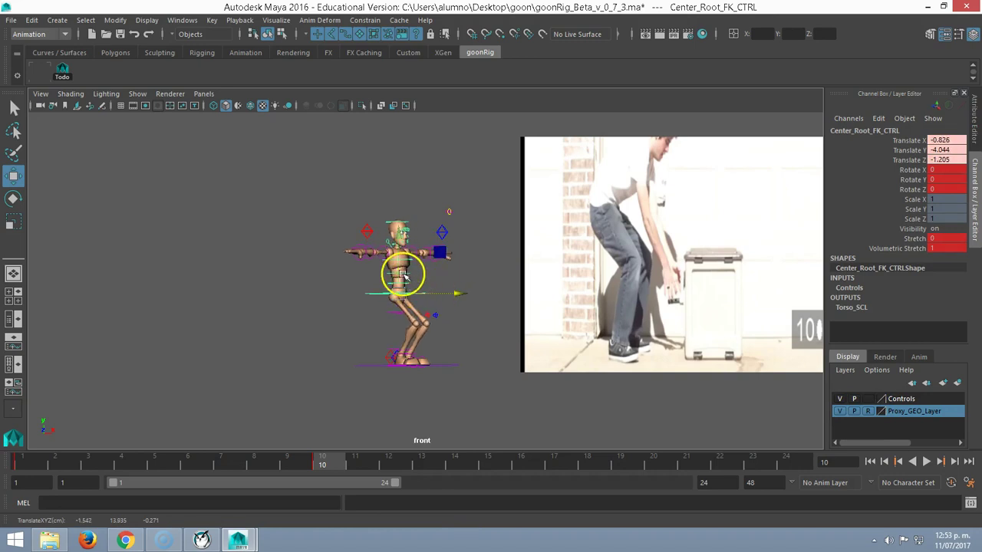
mouse_move(398, 267)
left_mouse_down()
mouse_move(432, 287)
mouse_move(466, 284)
left_mouse_up()
key("e")
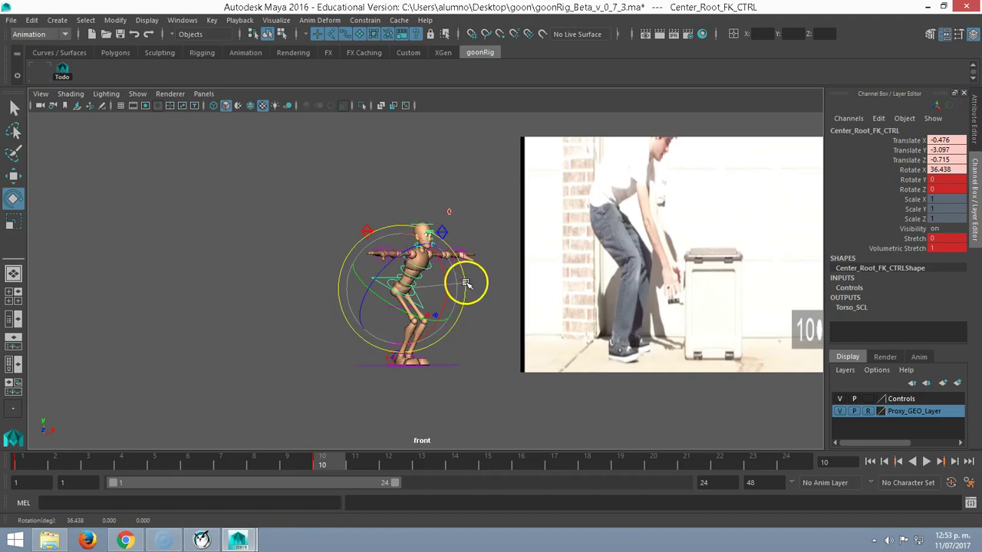
left_click(333, 208)
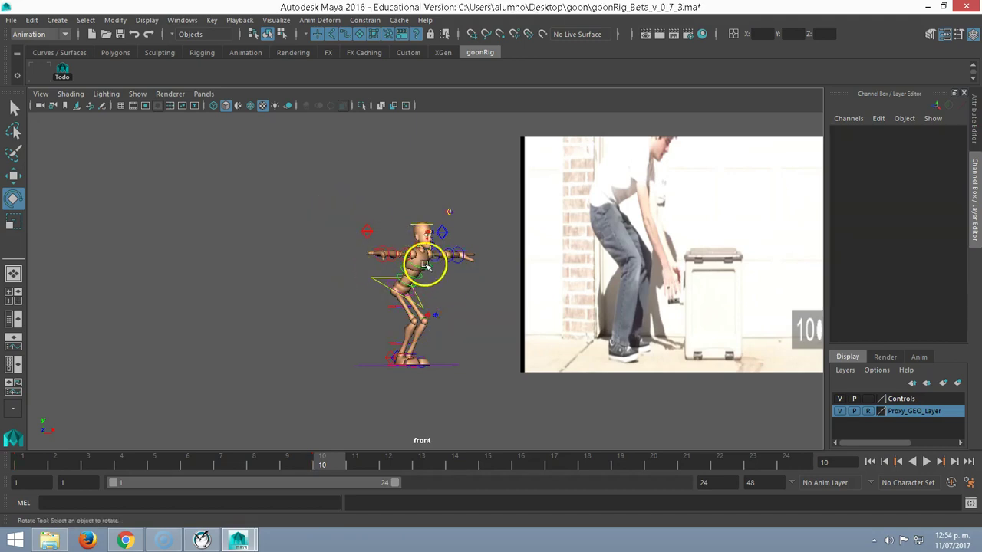
Select the chest, ribs and waist spine controls.
key("q")
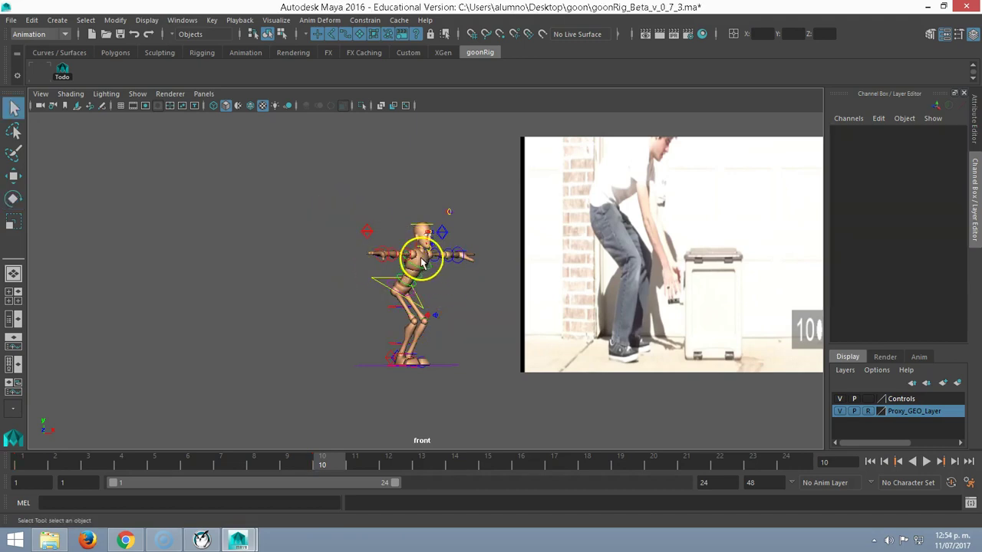
left_click(421, 282)
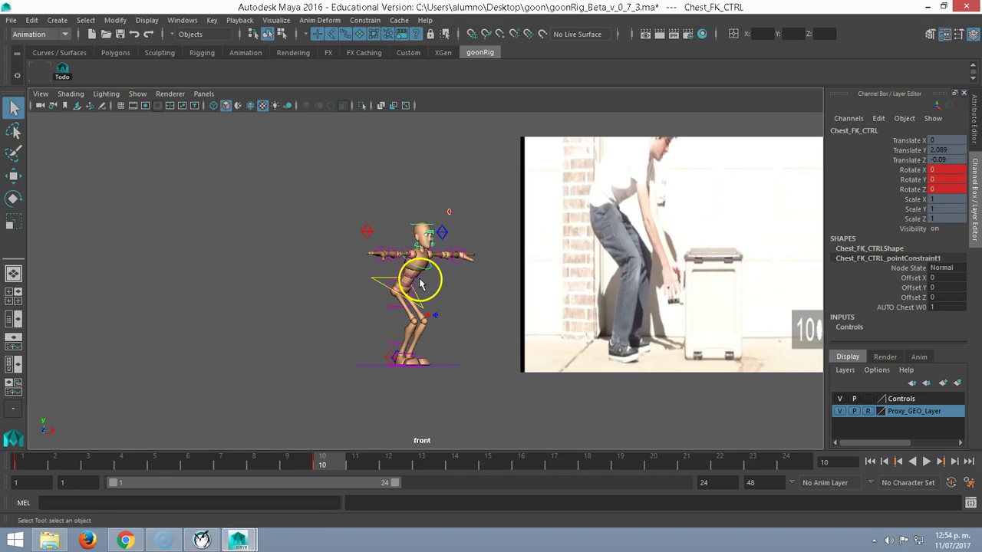
left_click(412, 293)
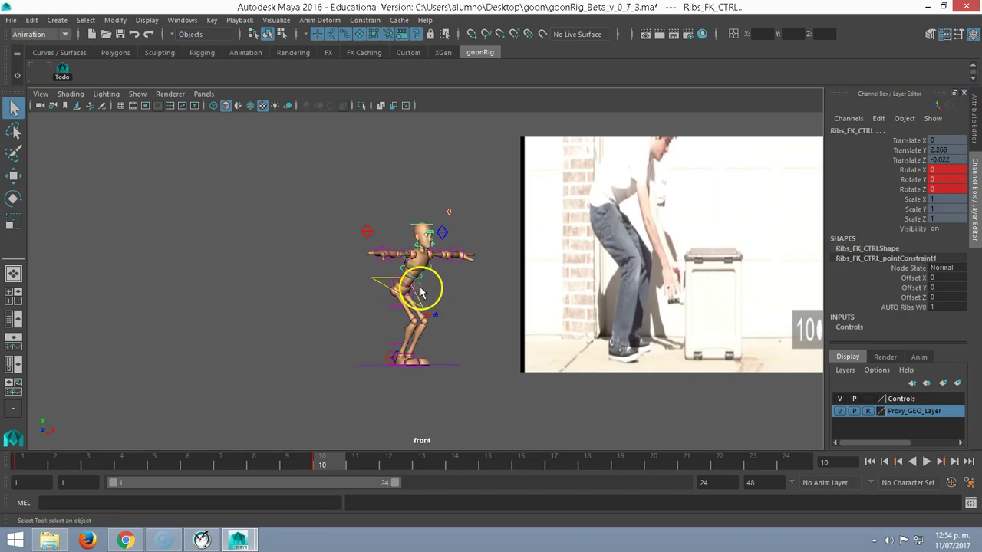
left_click(420, 291)
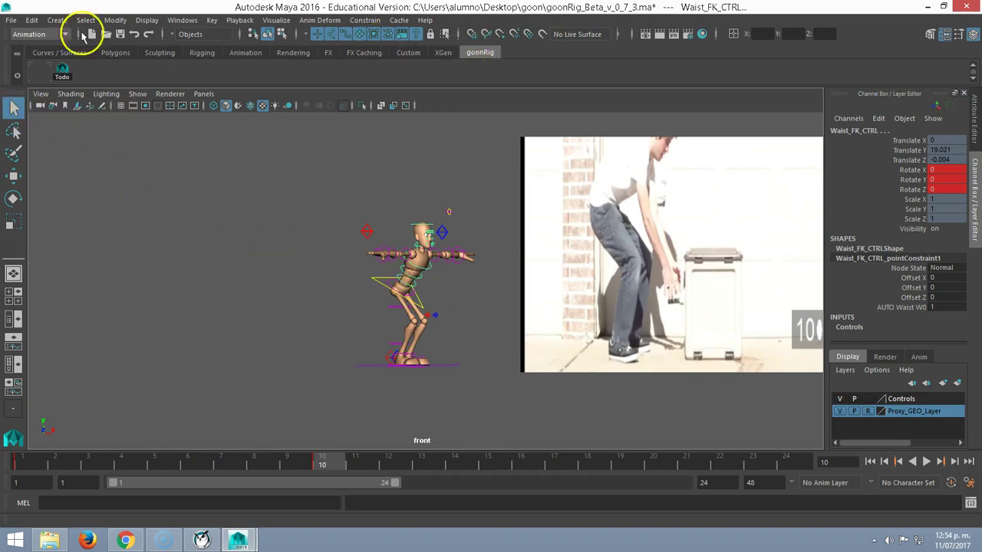
Save them as the Espalda quick select set on the shelf and reselect them with it.
left_click(82, 23)
mouse_move(77, 257)
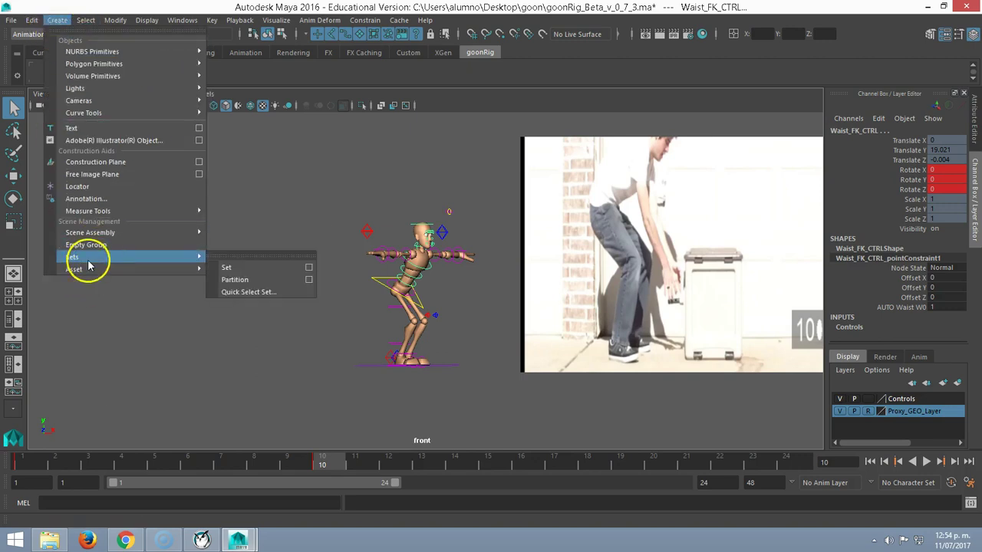
left_click(254, 295)
type("Espalda")
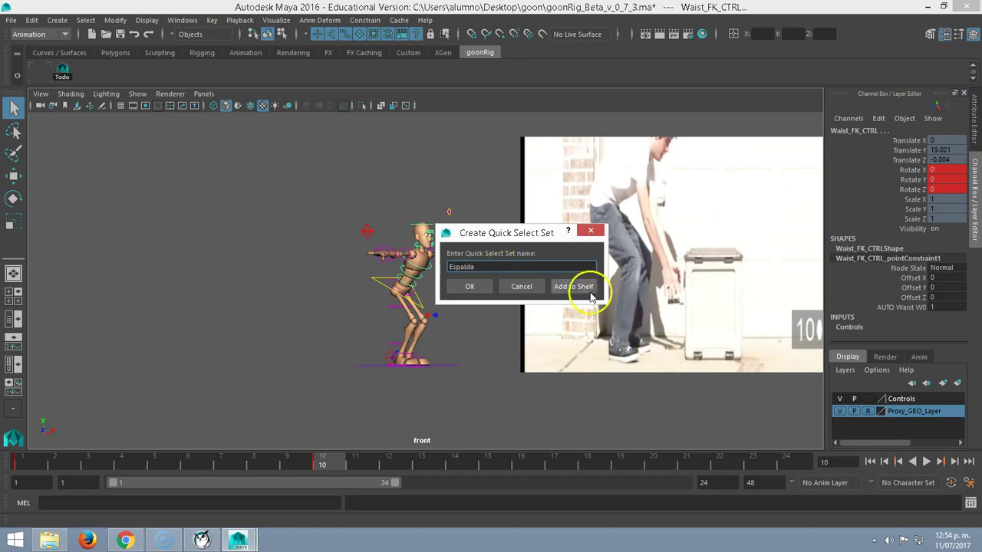
left_click(573, 286)
left_click(283, 230)
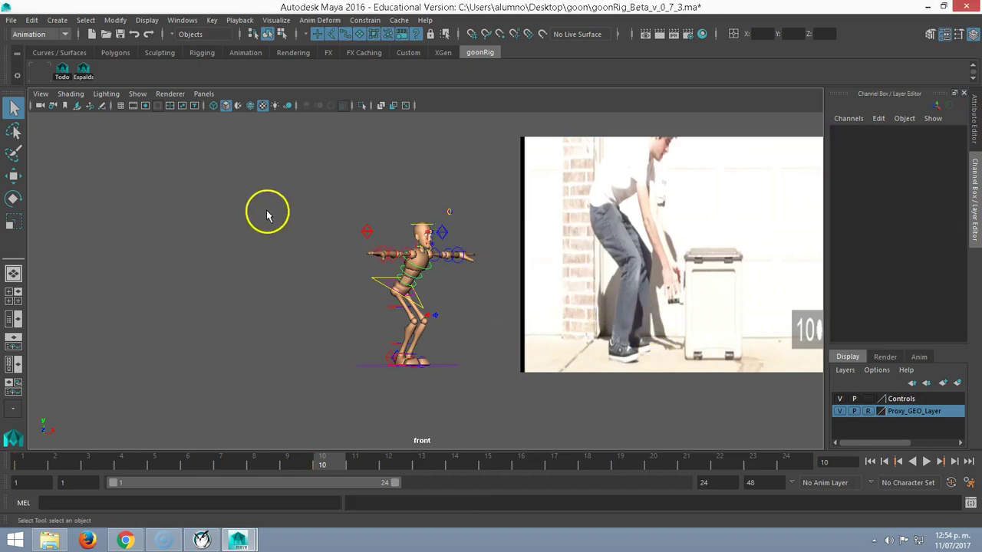
left_click(85, 70)
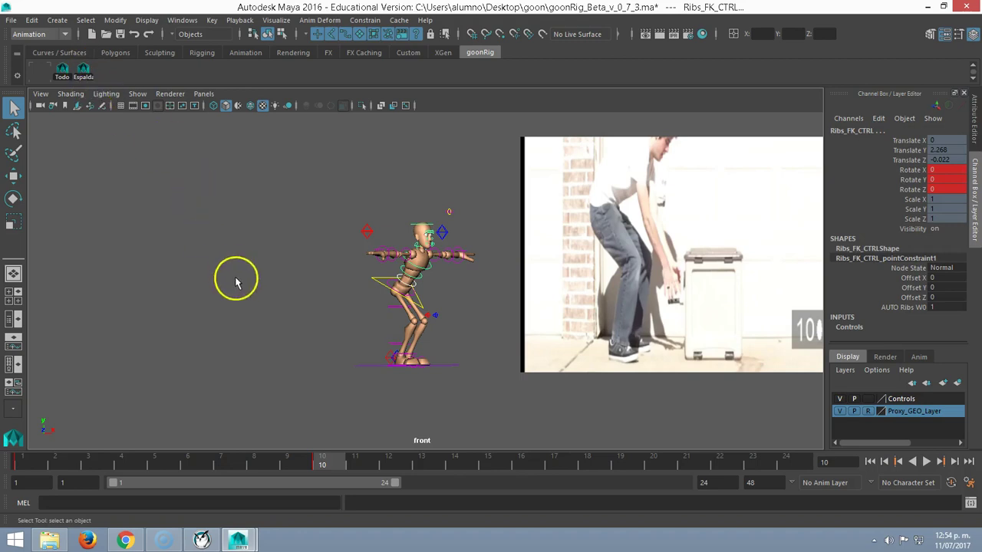
Rotate Ribs_FK_CTRL forward at frame 10.
key("e")
mouse_move(458, 265)
left_mouse_down()
mouse_move(456, 284)
mouse_move(456, 272)
left_mouse_up()
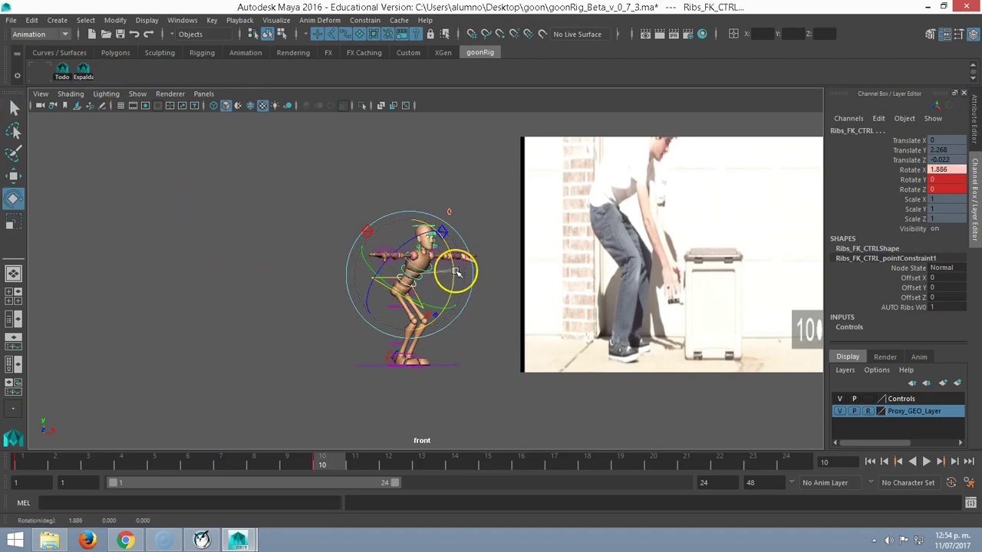
mouse_move(361, 307)
left_mouse_down()
mouse_move(378, 286)
mouse_move(447, 292)
mouse_move(437, 279)
left_mouse_up()
left_click(263, 240)
Select Center_Root_FK_CTRL and scrub the timeline back toward frame 1 to check the pose.
left_click(376, 278)
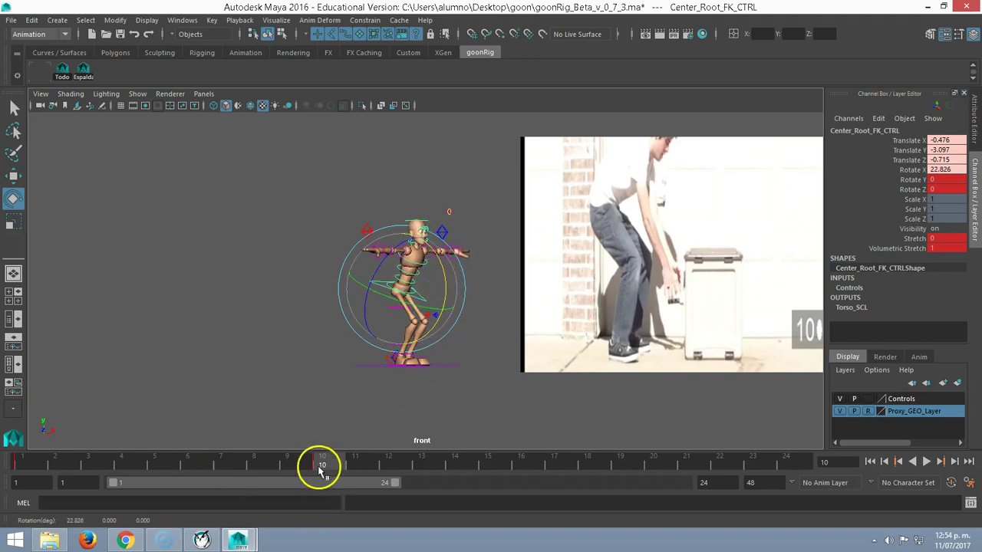
mouse_move(318, 468)
left_mouse_down()
mouse_move(35, 441)
mouse_move(364, 464)
mouse_move(77, 455)
mouse_move(340, 463)
mouse_move(171, 453)
left_mouse_up()
left_click(46, 445)
left_click_drag(33, 456, 88, 461)
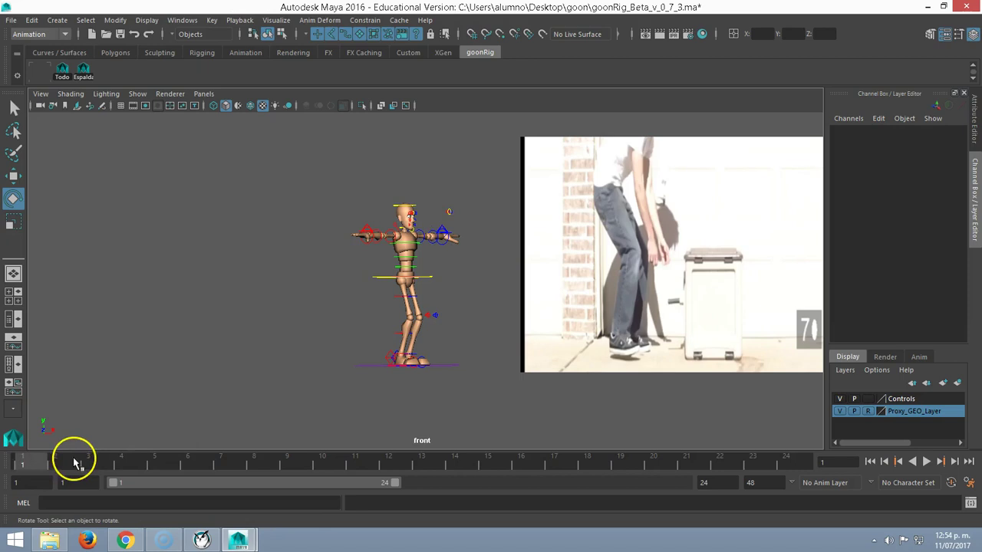
At frame 10, lift and shift Foot_Right_IK_CTRL without keying, then scrub to see it reset.
left_click(391, 356)
left_click(254, 459)
left_click(330, 458)
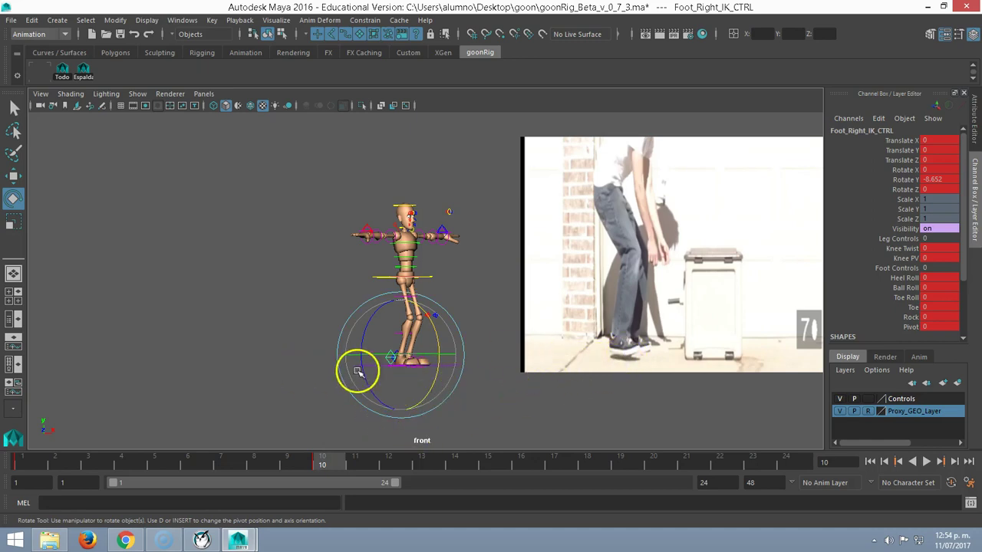
key("w")
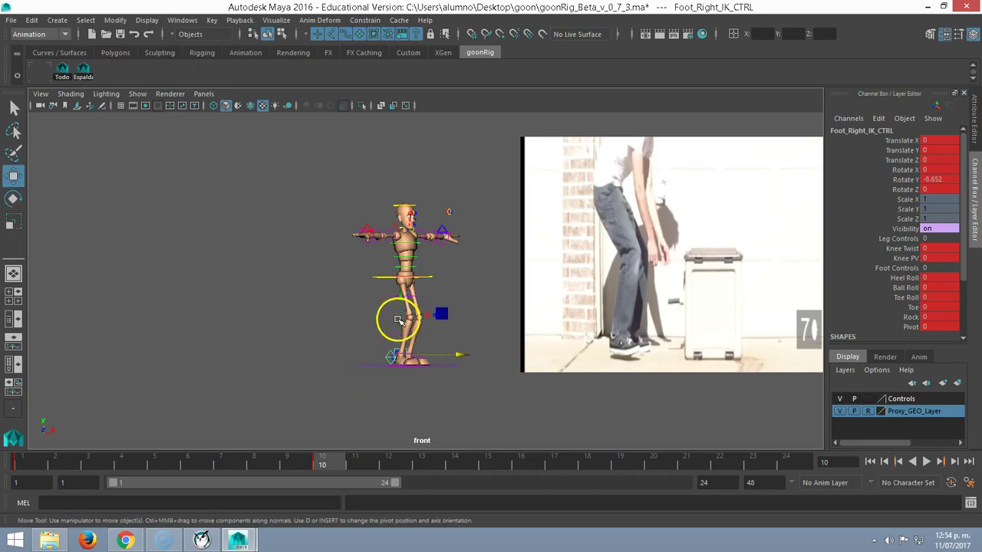
left_click(395, 315)
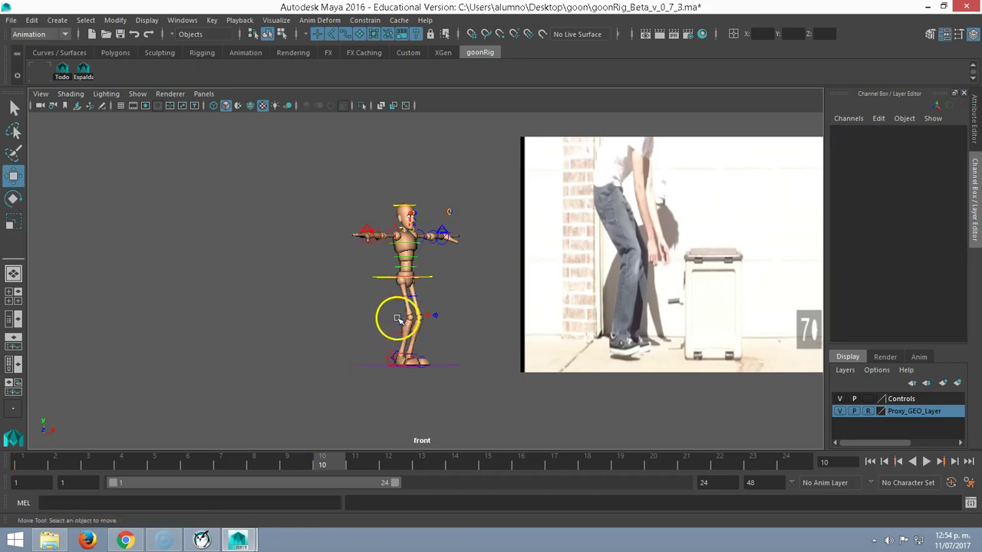
left_click(384, 356)
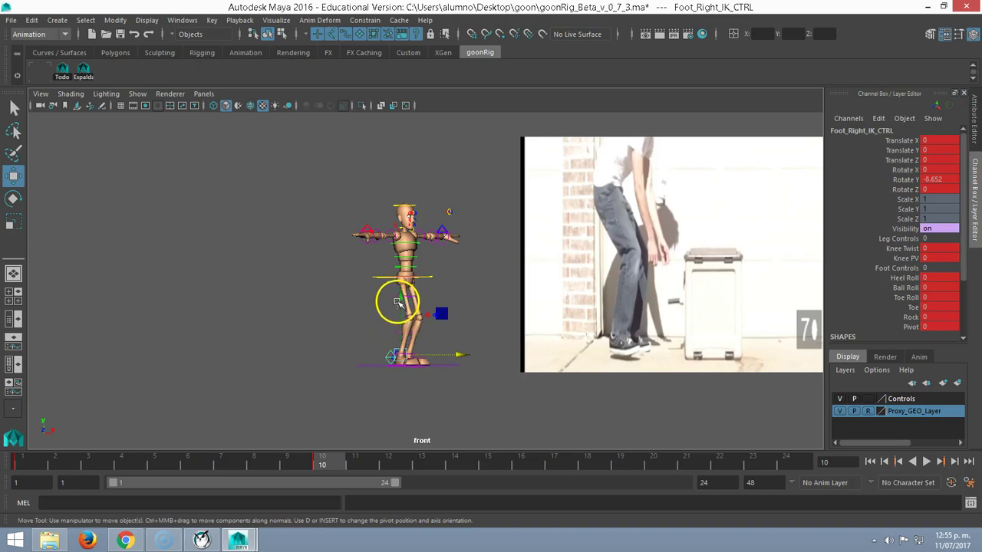
left_click(380, 362)
left_click(387, 357)
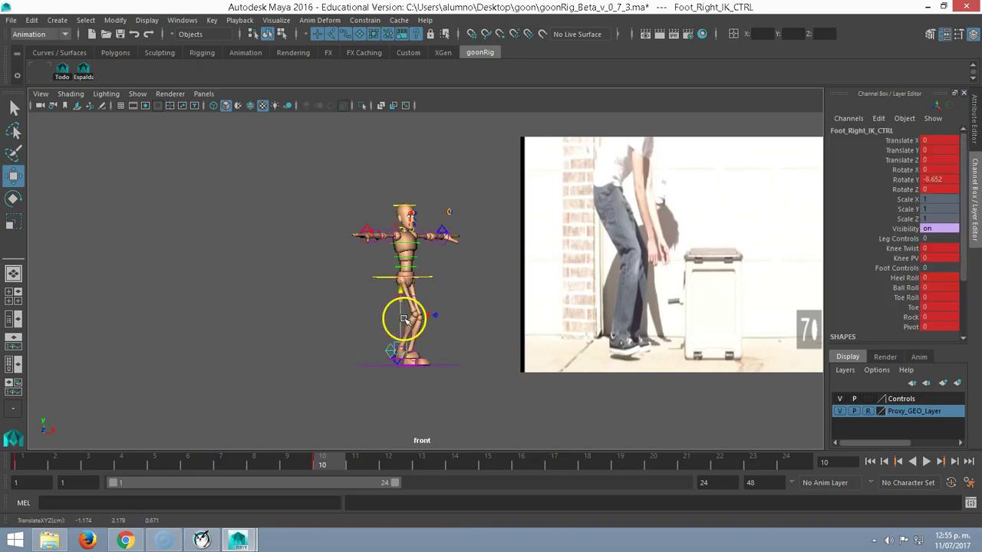
left_click_drag(399, 314, 394, 301)
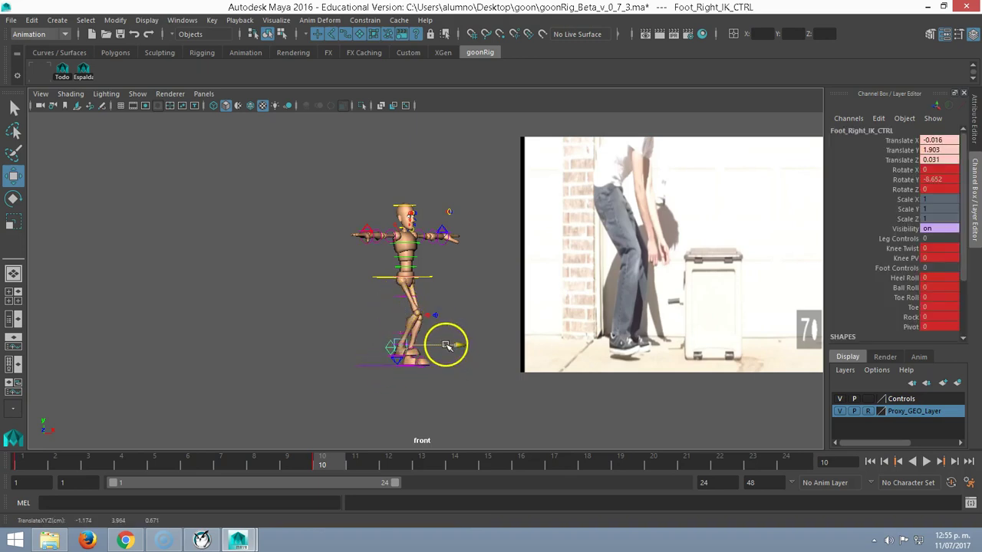
left_click_drag(446, 345, 437, 345)
mouse_move(333, 459)
left_mouse_down()
mouse_move(191, 463)
mouse_move(314, 470)
left_mouse_up()
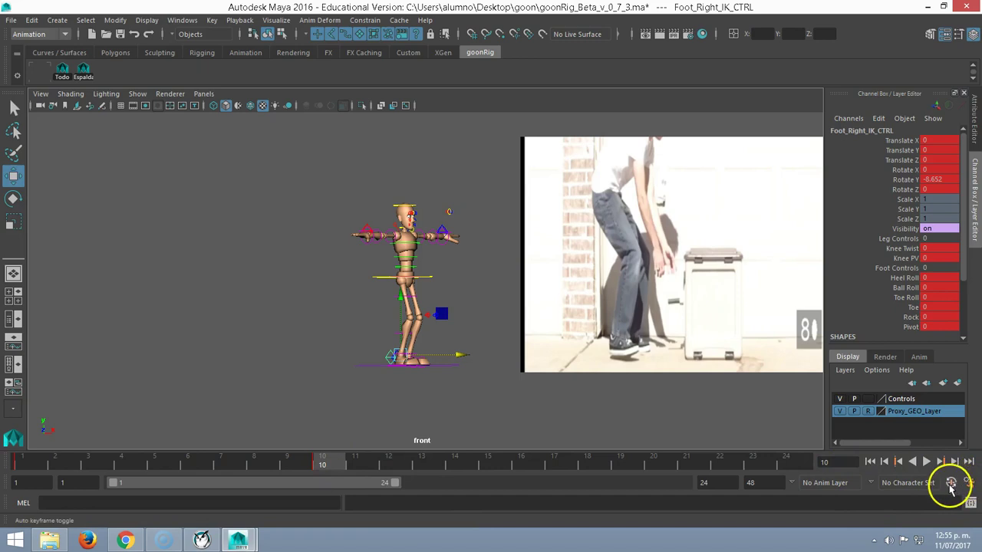
With Auto Keyframe on, key Foot_Right_IK_CTRL lifted and pulled forward at frame 10.
left_click(951, 485)
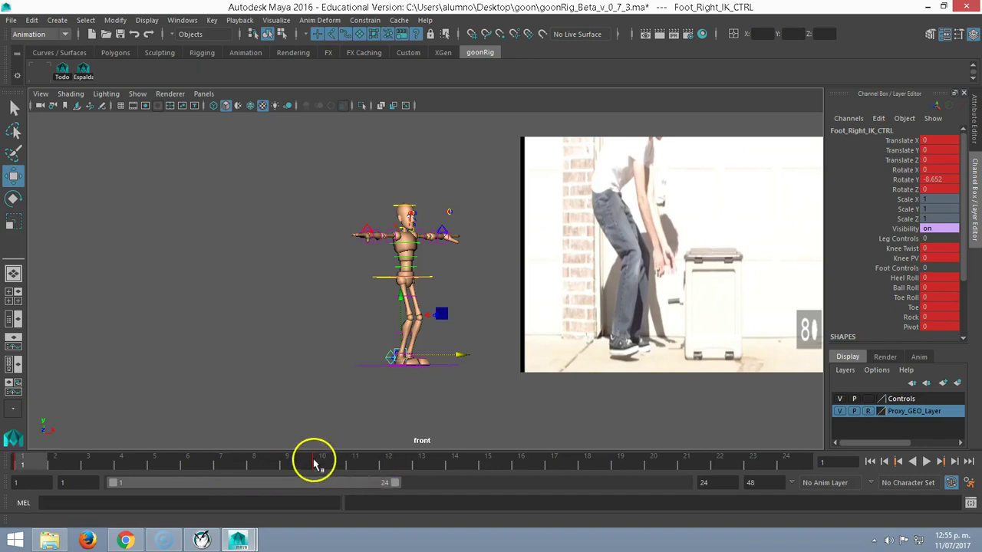
middle_click_drag(401, 322, 396, 309)
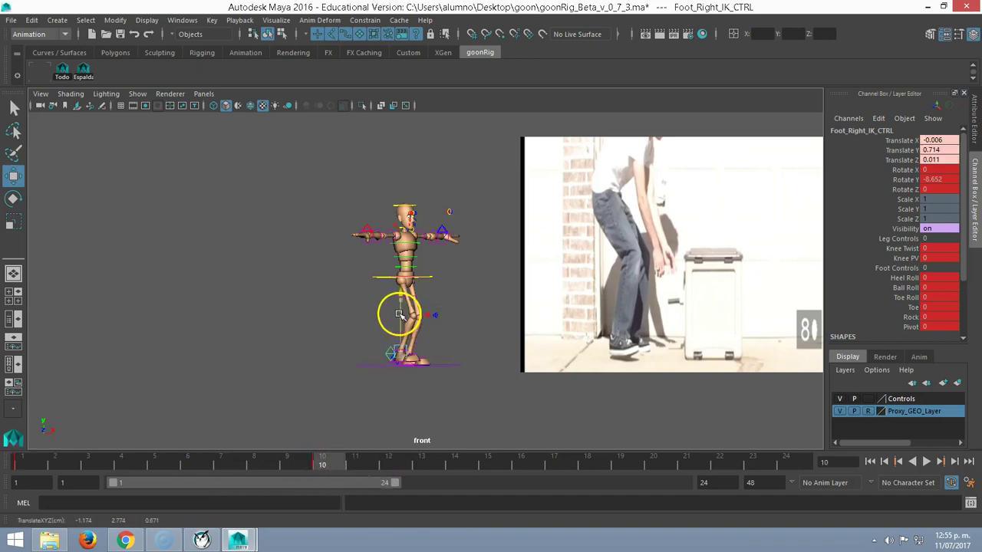
left_click_drag(445, 349, 434, 351)
key("shift+w")
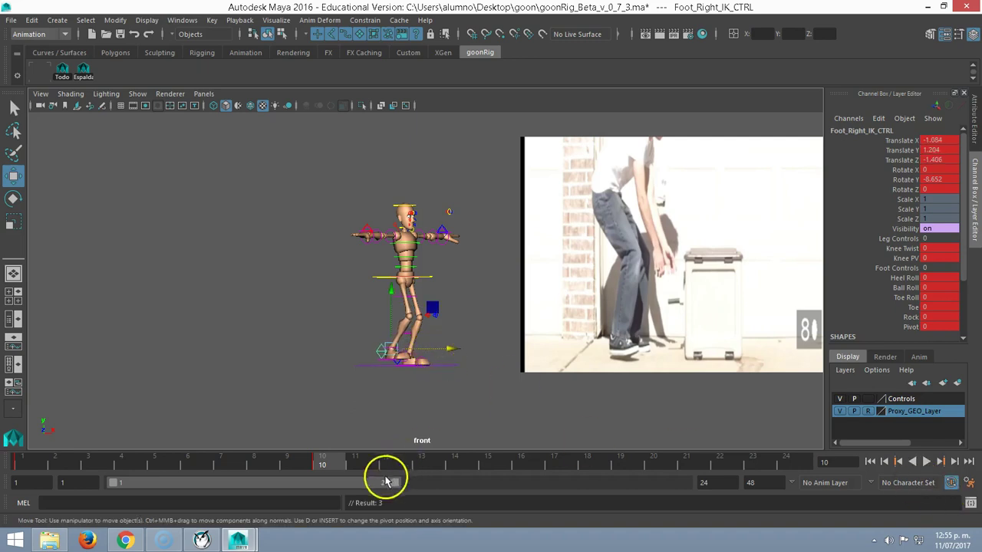
Play back the foot motion, then return to frame 1.
key("alt+v")
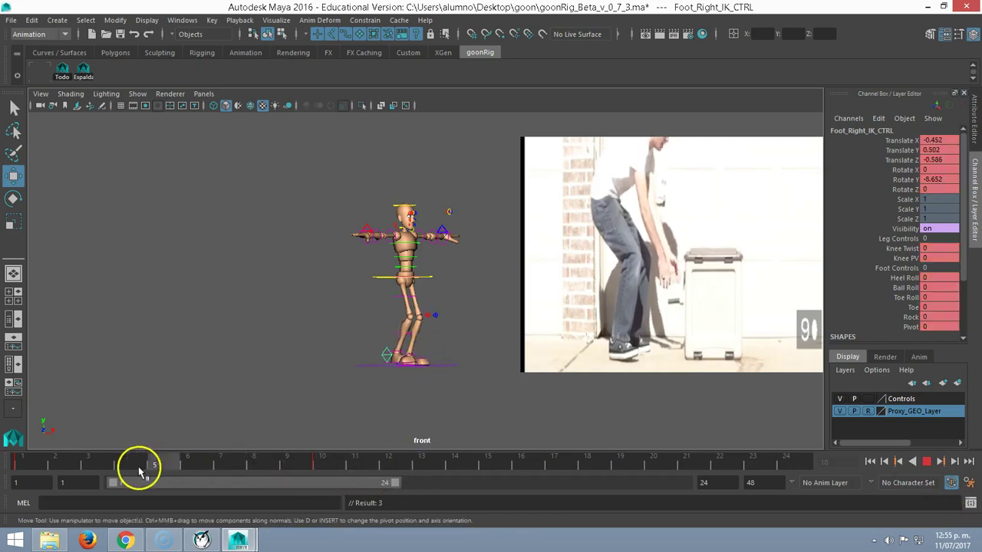
left_click(192, 475)
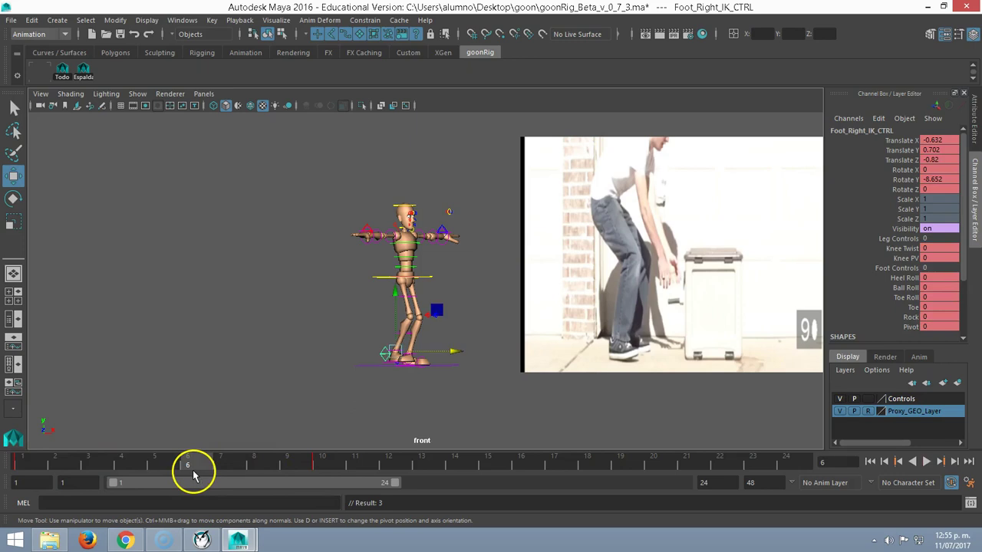
left_click(91, 466)
key("alt+v")
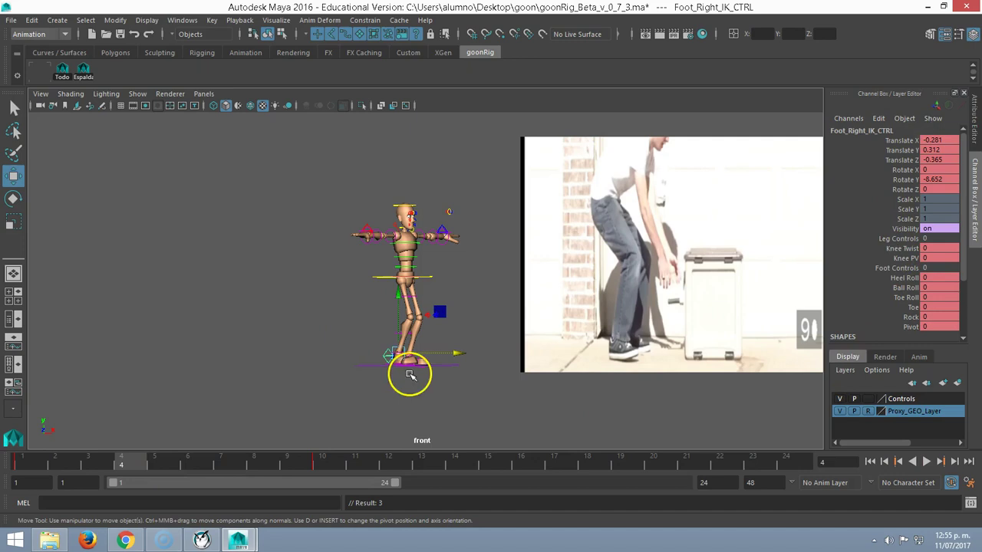
left_click(19, 464)
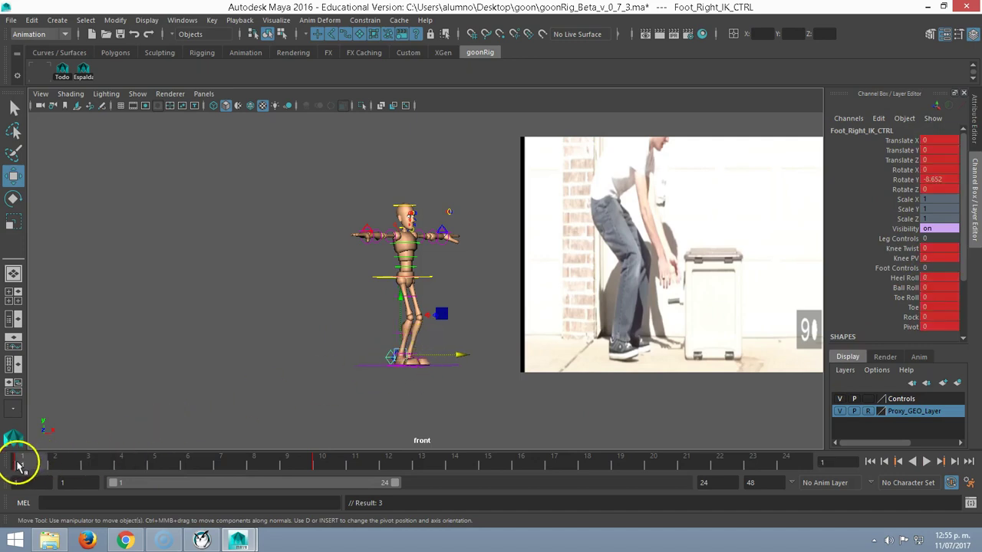
Copy the frame 1 key and paste it at frame 7 using a torn-off Paste panel.
right_click(25, 462)
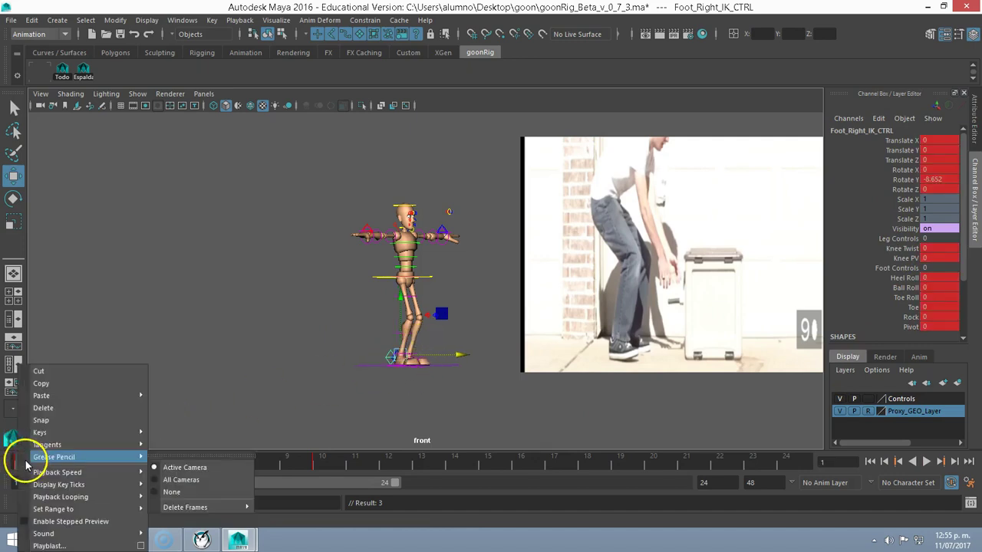
left_click(44, 383)
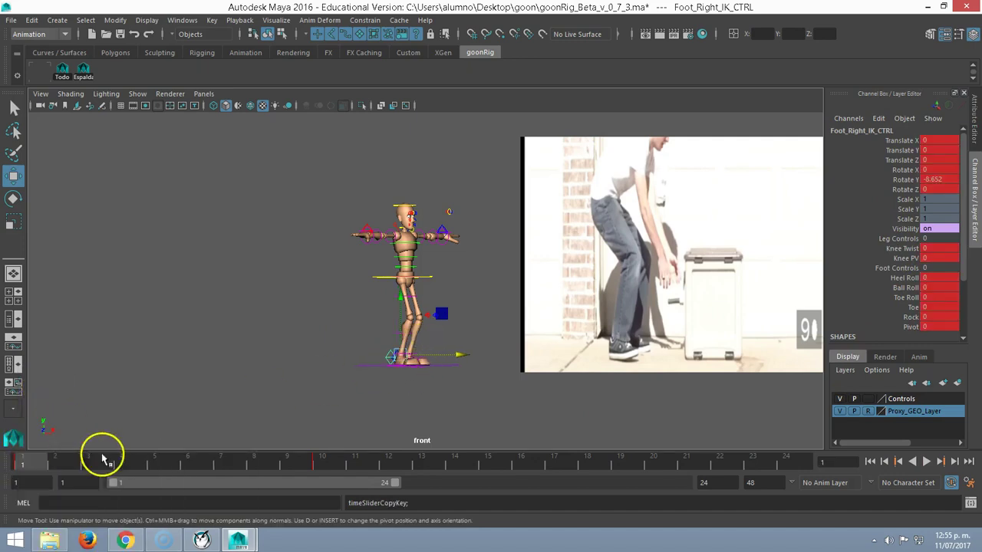
left_click(212, 464)
right_click(212, 464)
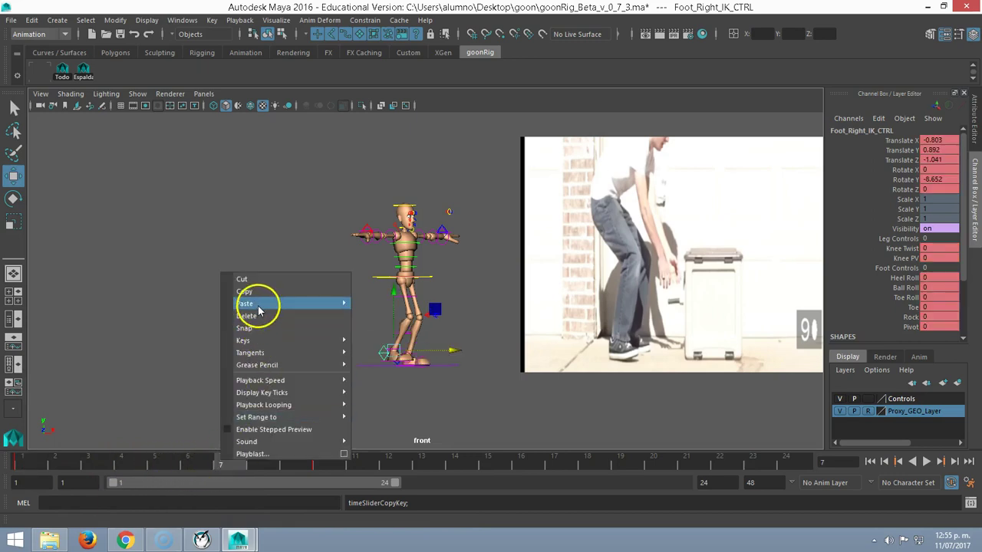
left_click(389, 303)
mouse_move(389, 290)
left_mouse_down()
mouse_move(232, 371)
mouse_move(340, 375)
left_mouse_up()
left_click(232, 371)
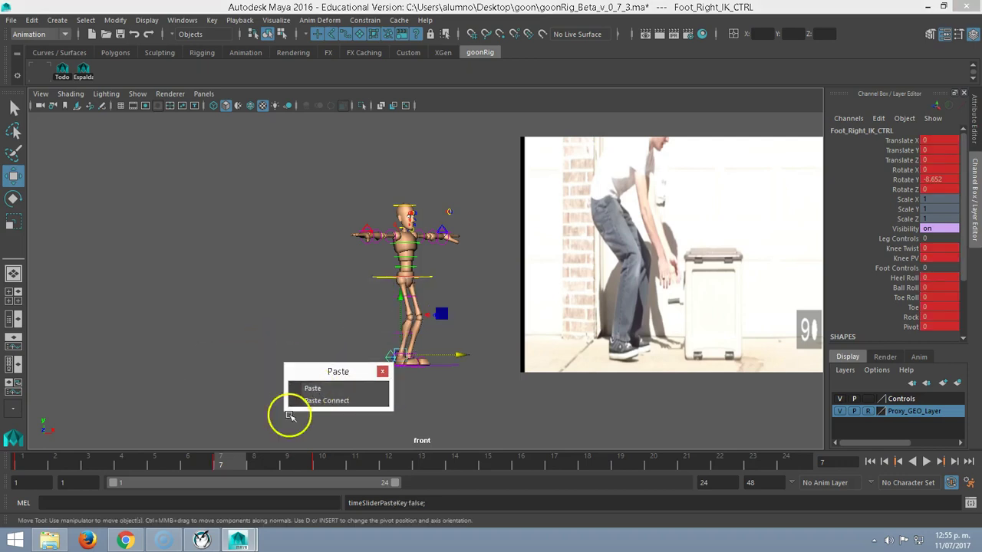
Play back to check the foot holds until frame 7, then deselect at frame 10.
mouse_move(237, 460)
left_mouse_down()
mouse_move(276, 463)
mouse_move(83, 460)
mouse_move(217, 482)
left_mouse_up()
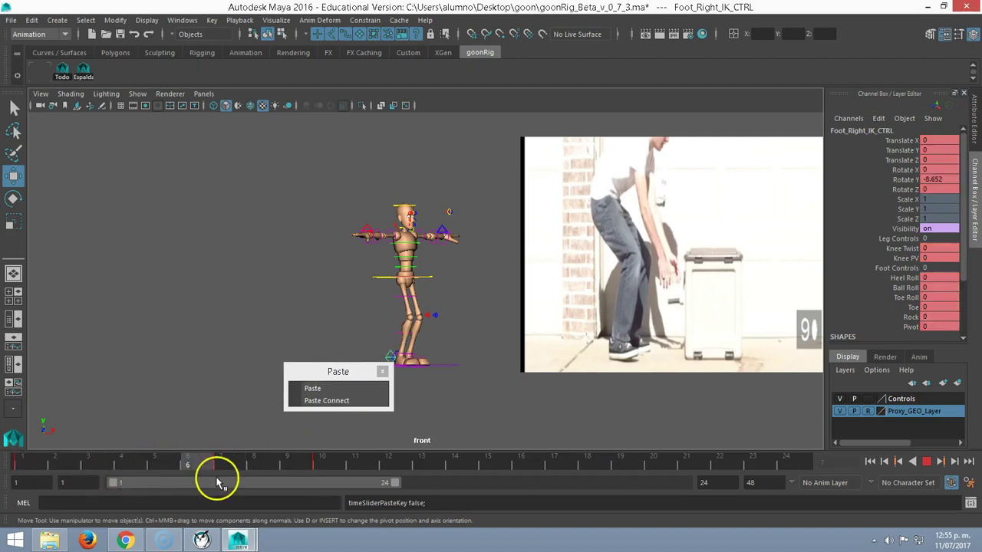
left_click(31, 463)
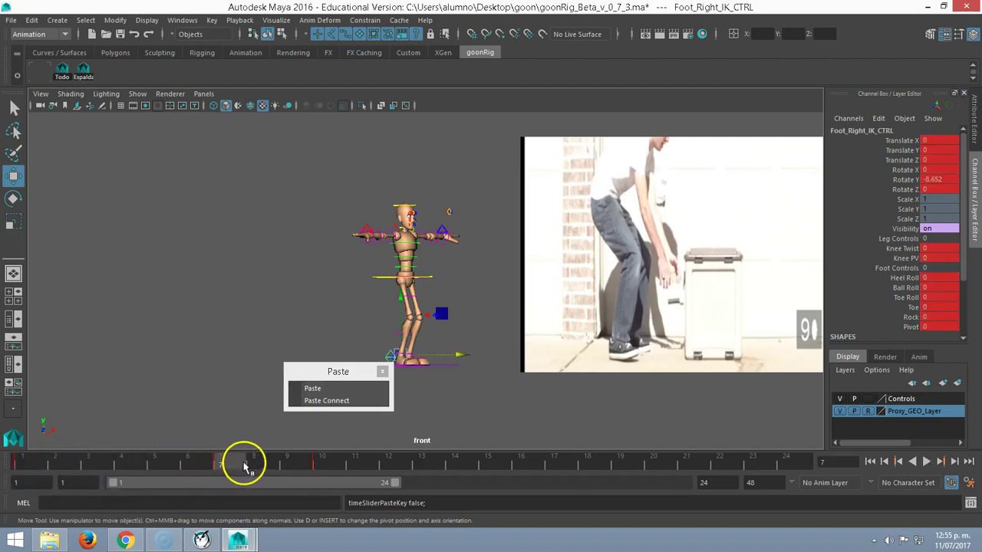
key("alt+v")
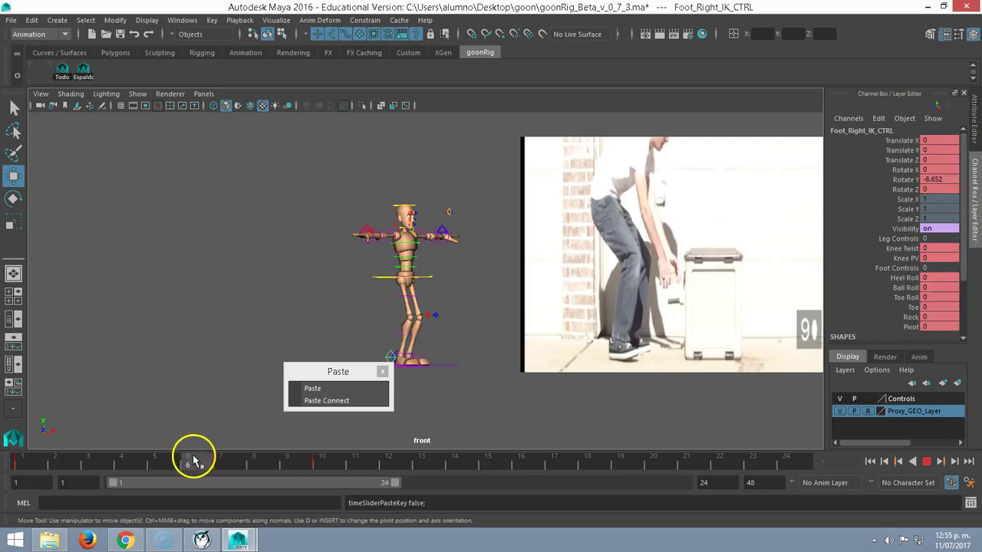
left_click(238, 460)
left_click_drag(344, 372, 270, 366)
key("alt+v")
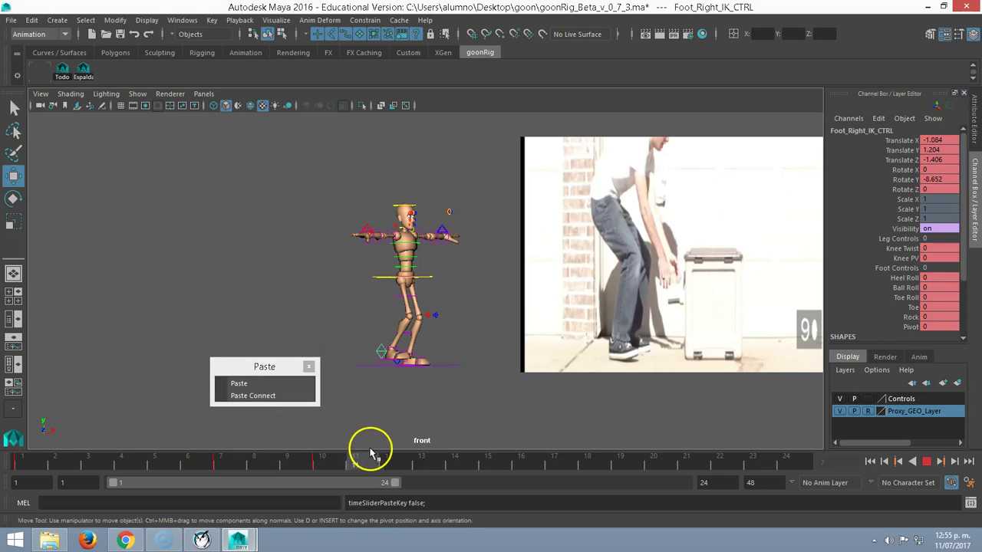
left_click(307, 455)
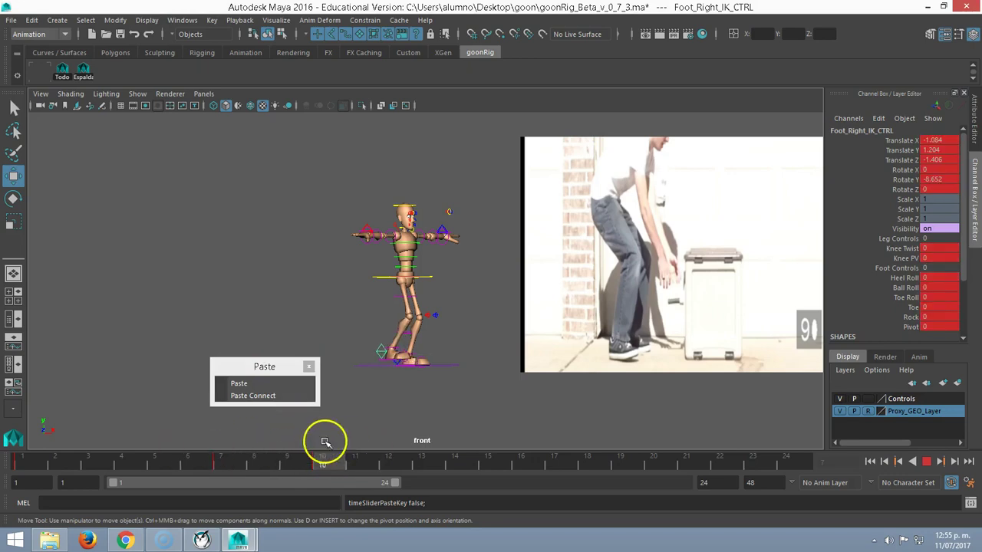
left_click_drag(282, 374, 225, 371)
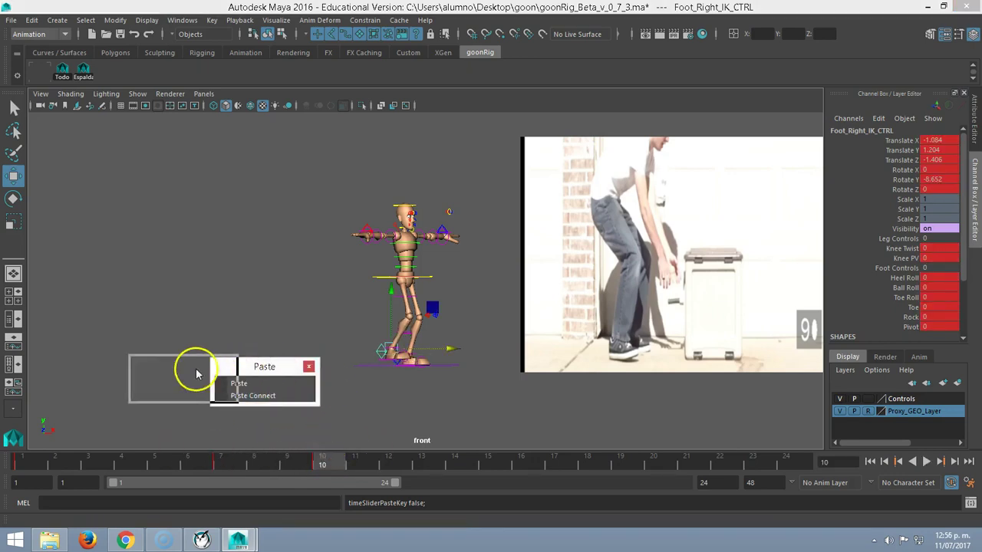
left_click(355, 400)
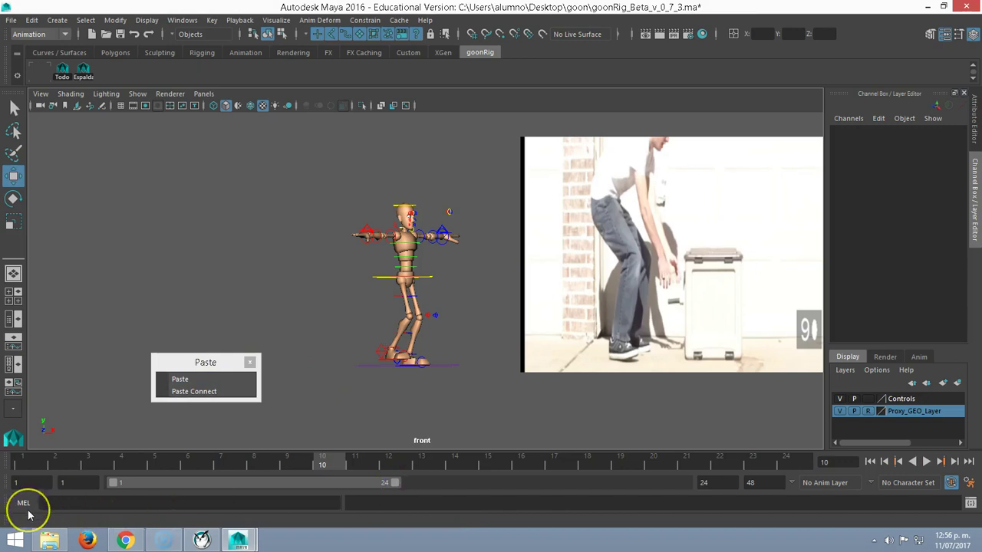